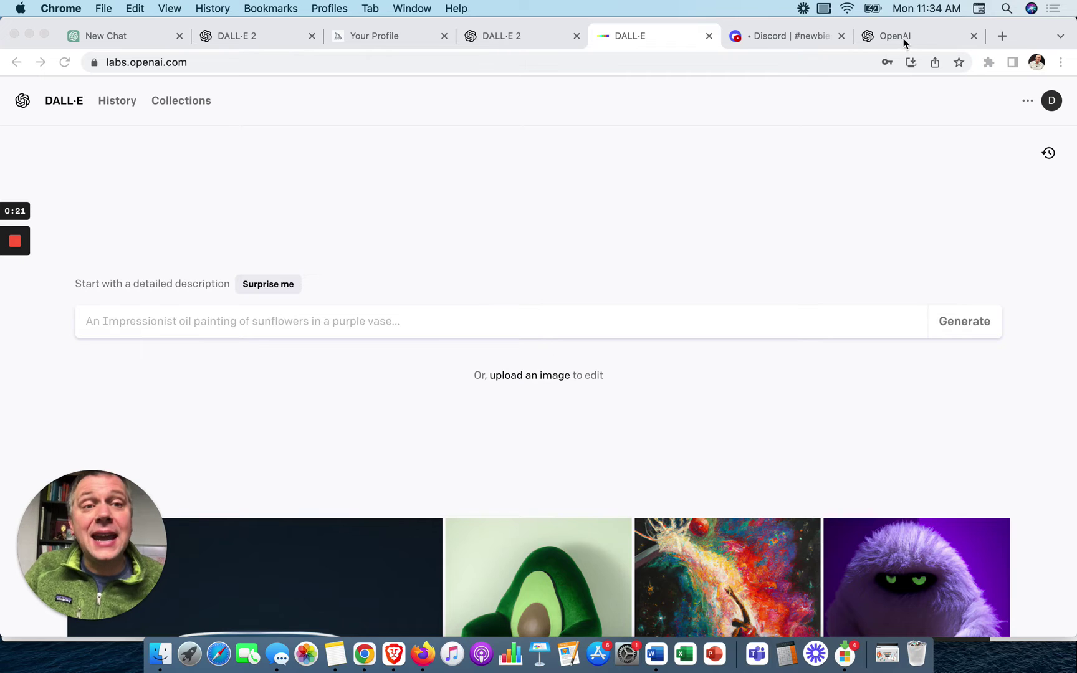
Step: Switch to the OpenAI site and show the DALL·E 2 introduction page at openai.com/dall-e-2
{"action": "left_click", "coordinate": [903, 38]}
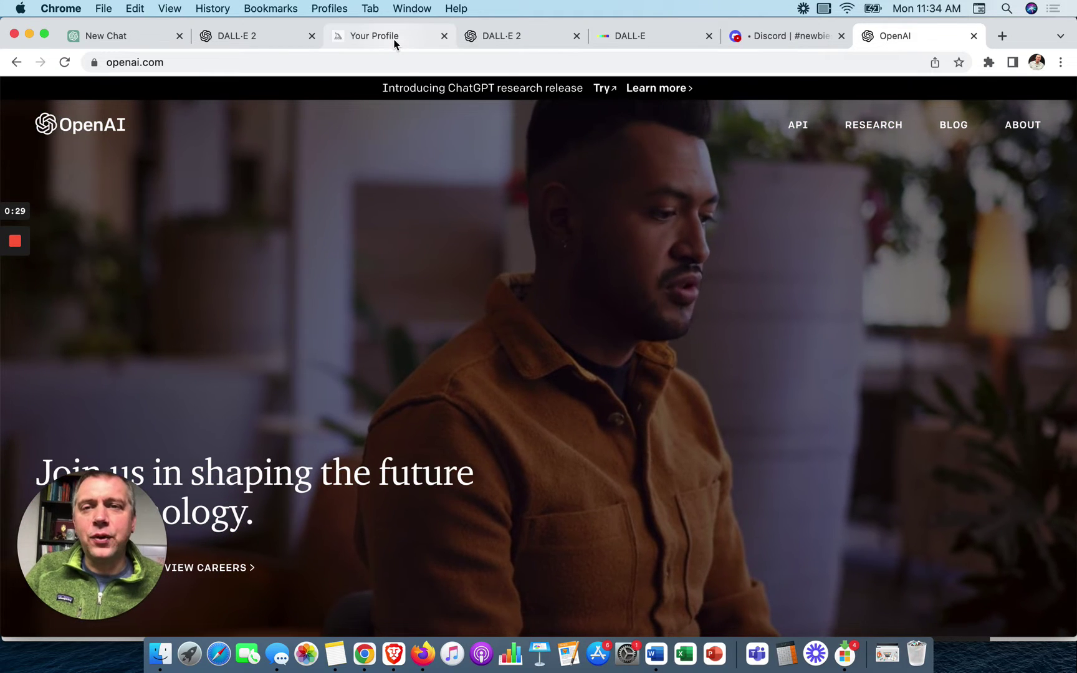
{"action": "left_click", "coordinate": [518, 38]}
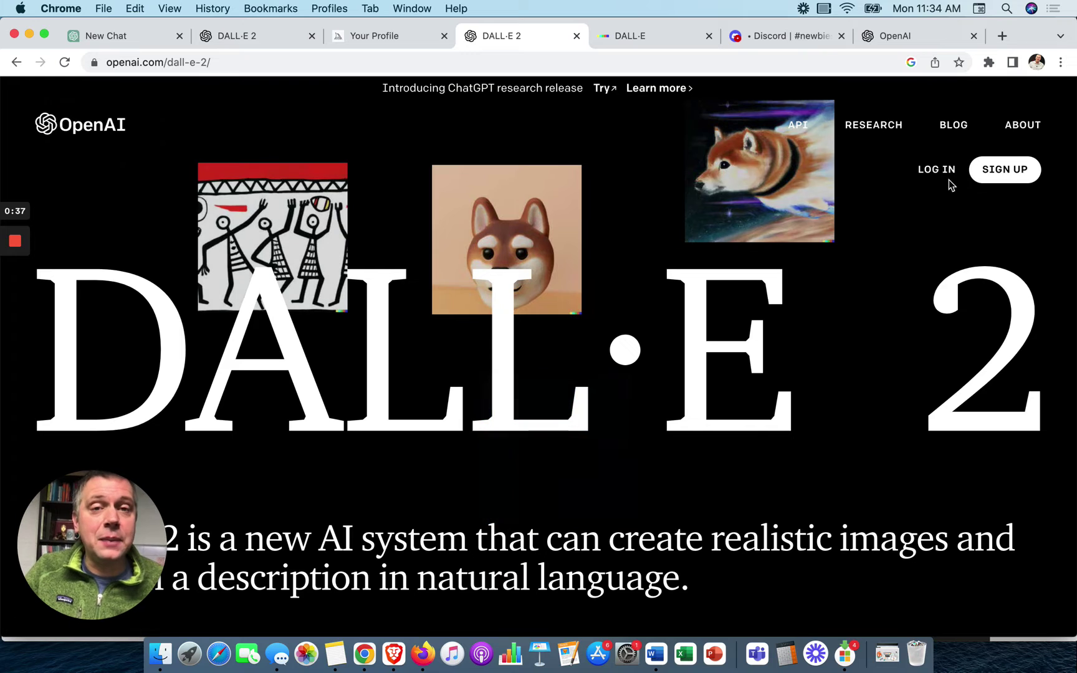
Step: Scroll through DALL·E's Recent generations thumbnails, then go back to the OpenAI homepage
{"action": "left_click", "coordinate": [673, 46]}
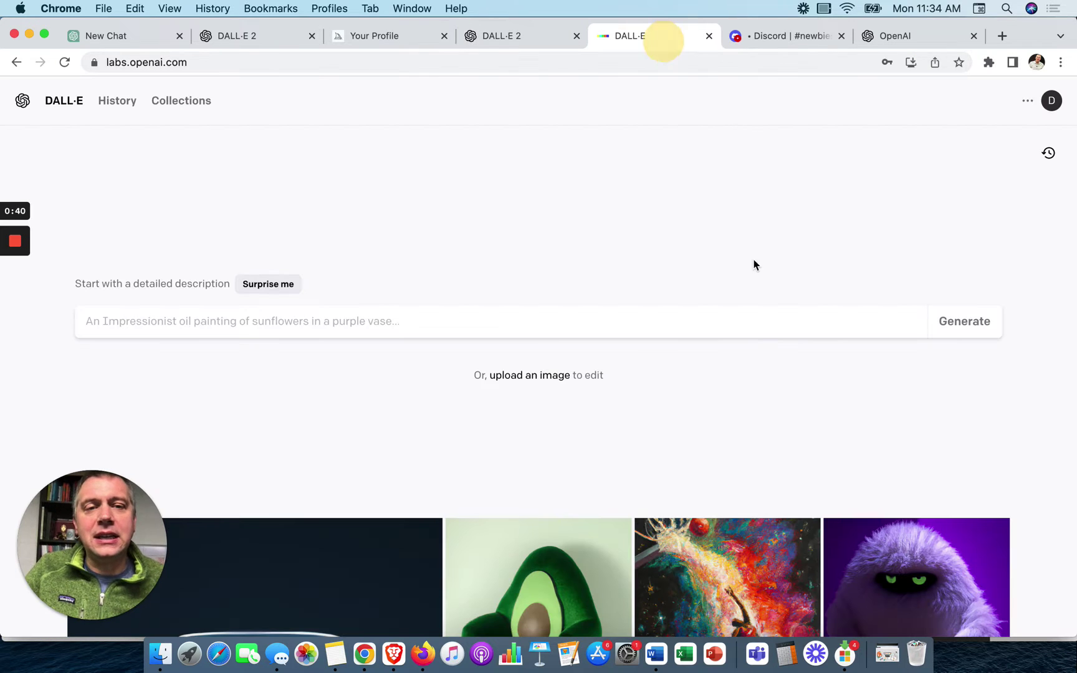
{"action": "left_click", "coordinate": [1049, 156]}
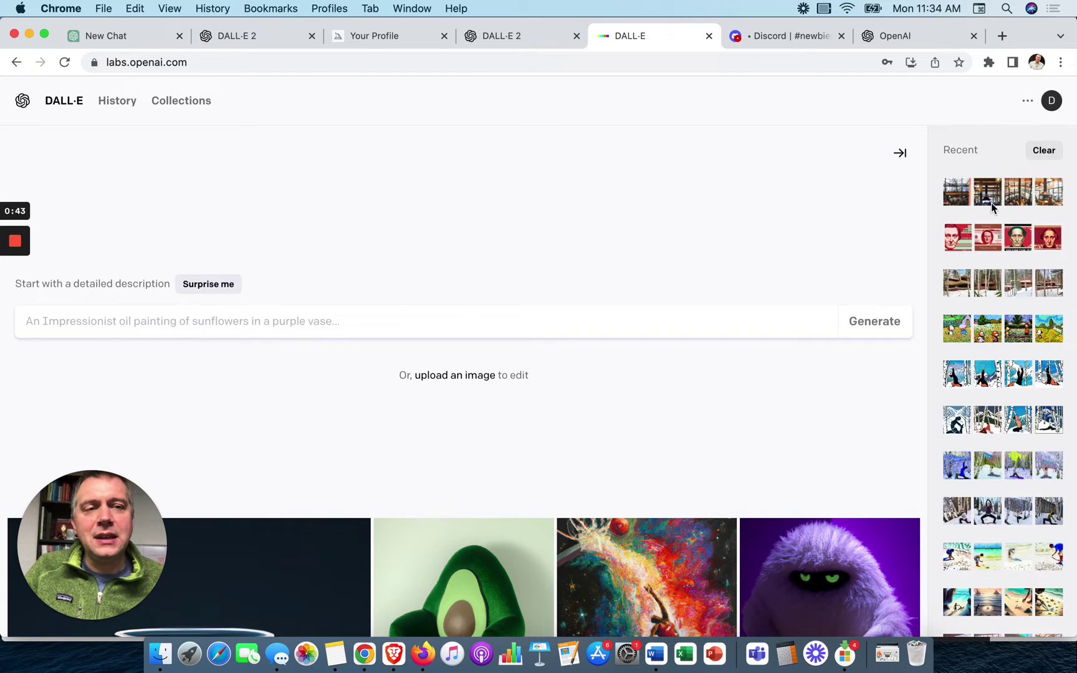
{"action": "scroll", "coordinate": [1000, 336], "scroll_direction": "down", "scroll_amount": 15}
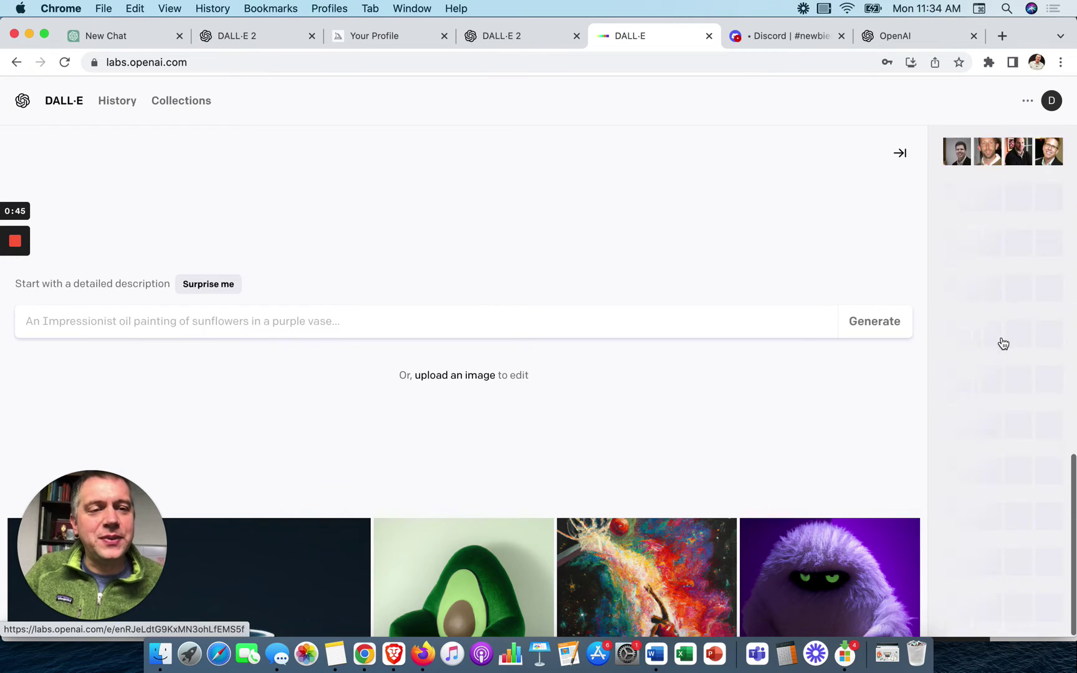
{"action": "scroll", "coordinate": [1000, 337], "scroll_direction": "up", "scroll_amount": 15}
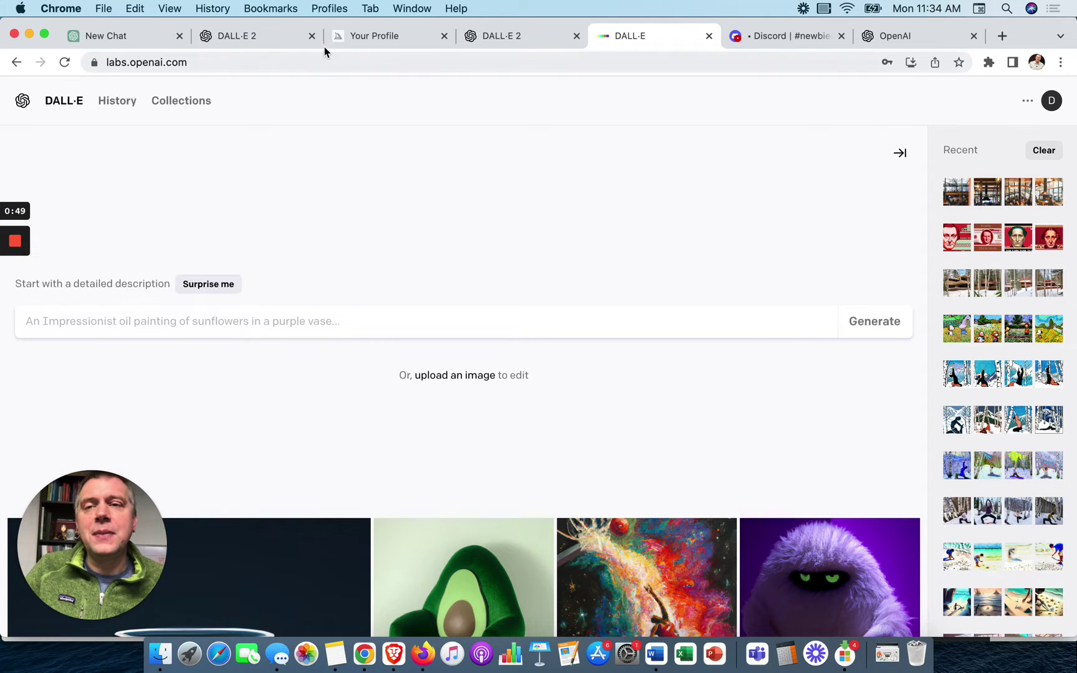
{"action": "left_click", "coordinate": [917, 36]}
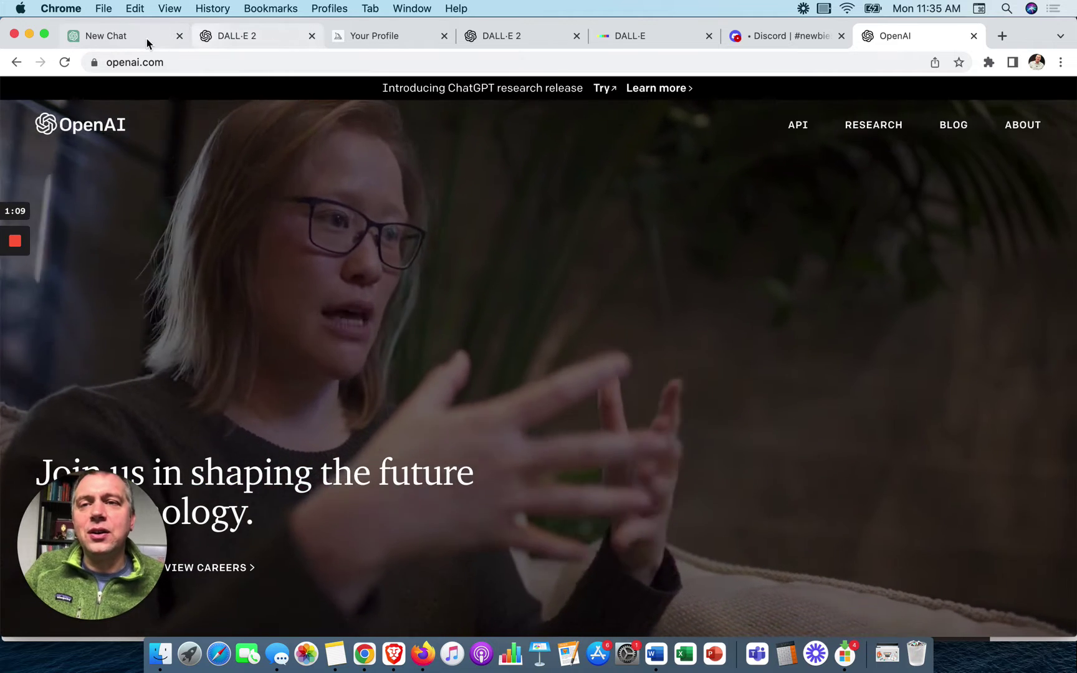
Step: Review ChatGPT's ten DALL·E prompt ideas for innovation centers
{"action": "left_click", "coordinate": [142, 38]}
{"action": "scroll", "coordinate": [448, 260], "scroll_direction": "up", "scroll_amount": 4}
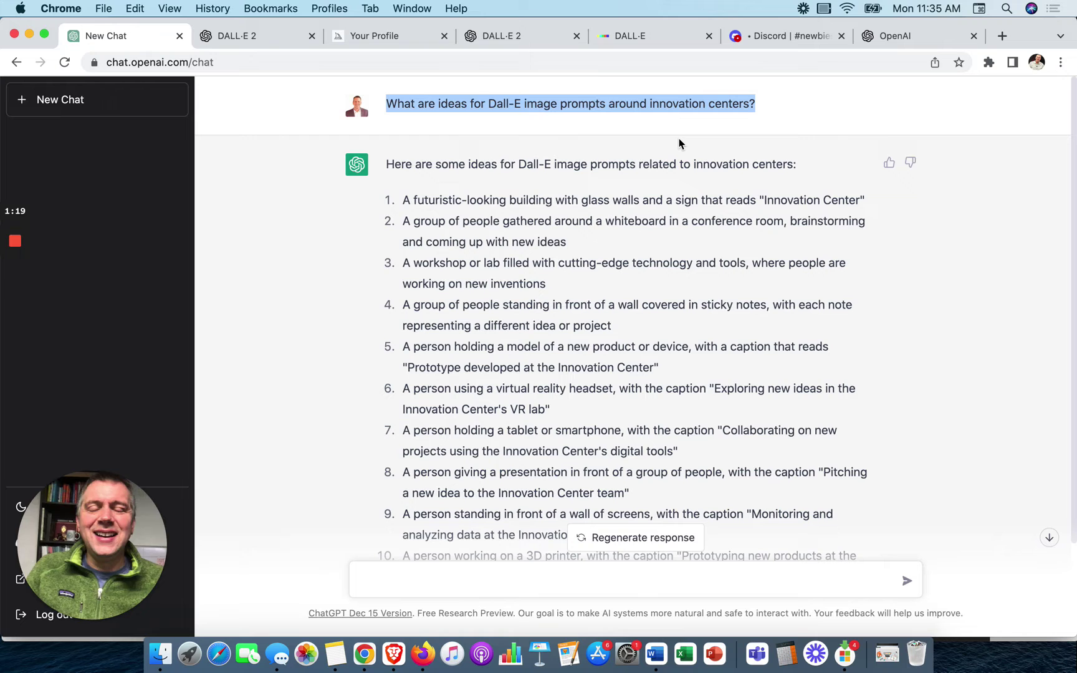
{"action": "scroll", "coordinate": [678, 125], "scroll_direction": "down", "scroll_amount": 2}
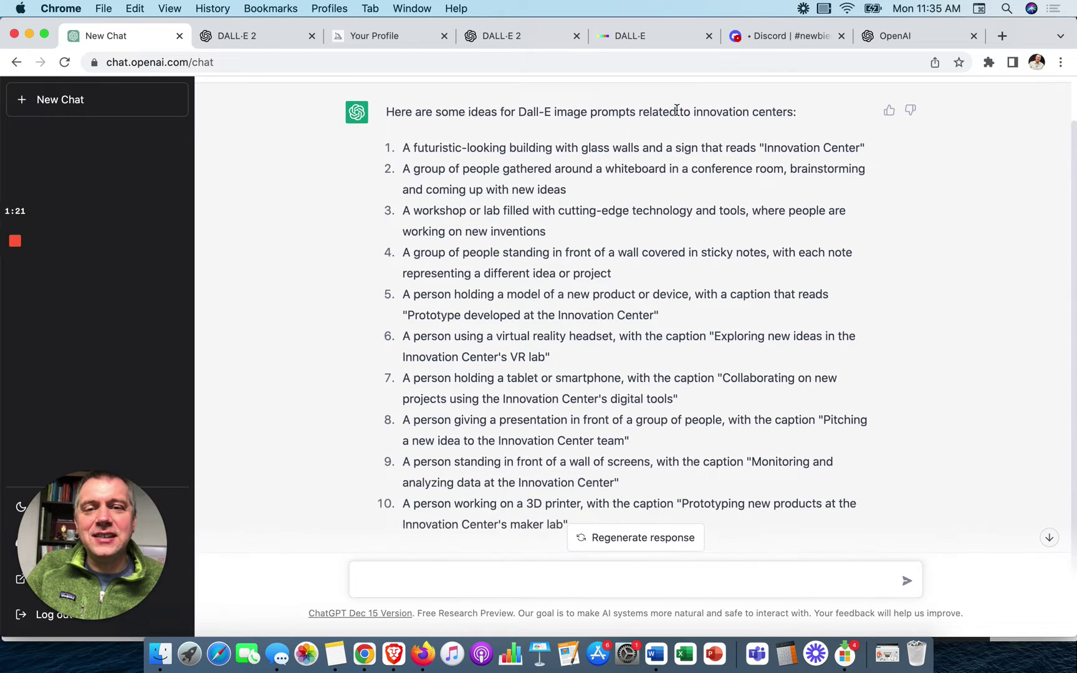
{"action": "scroll", "coordinate": [676, 112], "scroll_direction": "up", "scroll_amount": 2}
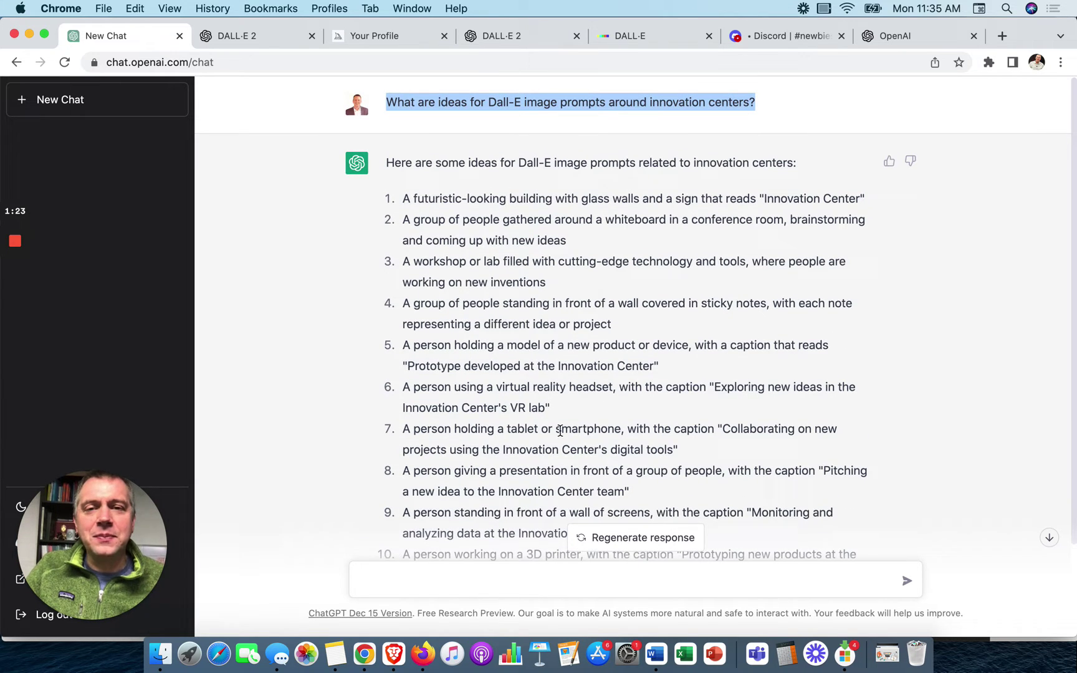
{"action": "scroll", "coordinate": [559, 430], "scroll_direction": "down", "scroll_amount": 3}
{"action": "scroll", "coordinate": [541, 160], "scroll_direction": "up", "scroll_amount": 2}
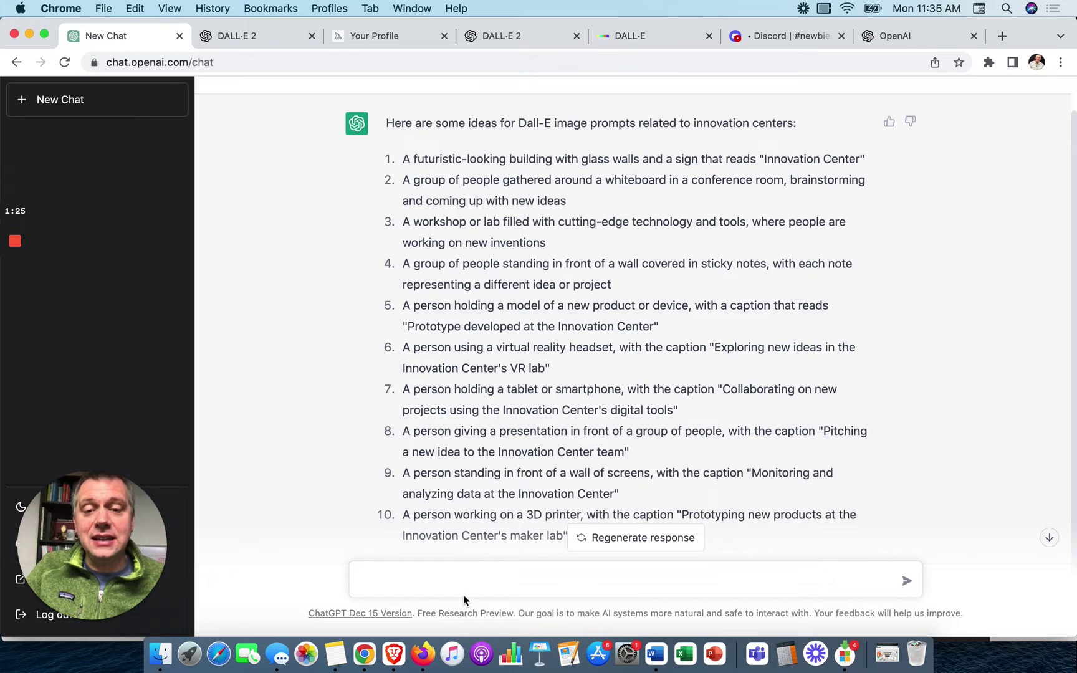
Step: Send the earlier innovation-centers question with 'that are combined with a coffeeshop' appended
{"action": "left_click", "coordinate": [465, 582]}
{"action": "type", "text": "What are ideas for Dall-E image prompts around innovation centers?"}
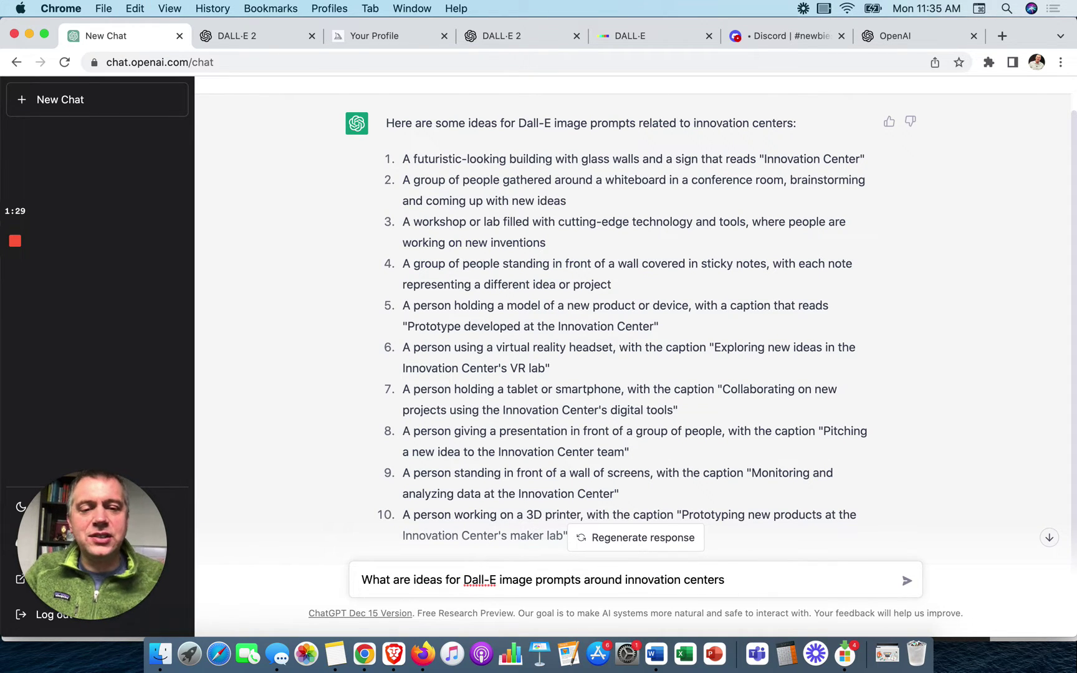
{"action": "type", "text": "that are co"}
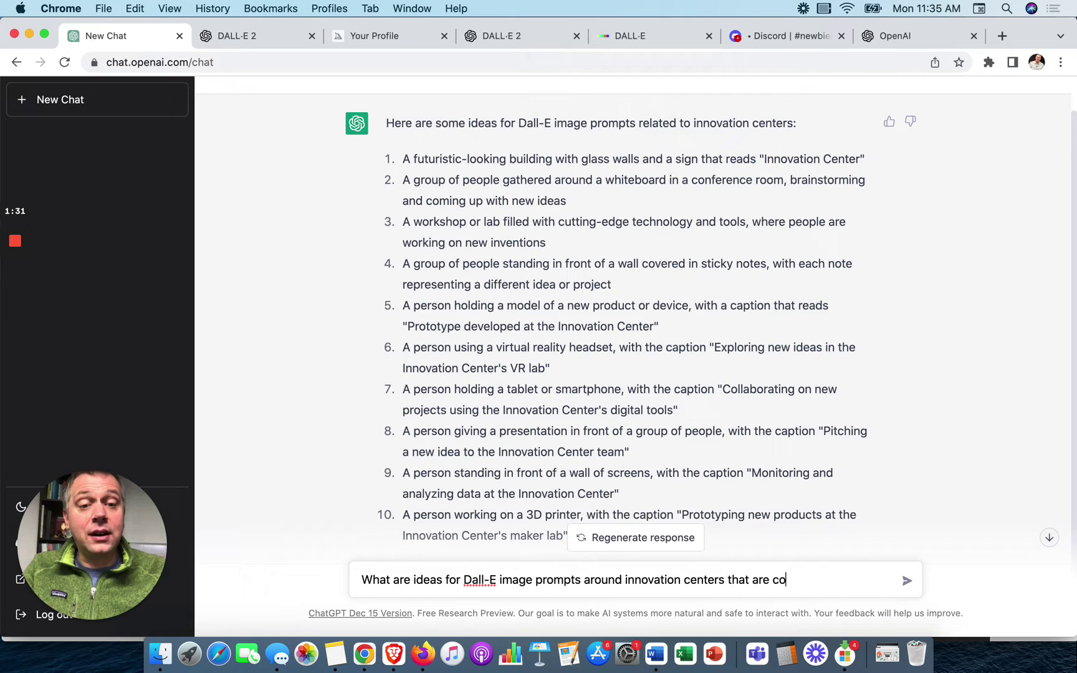
{"action": "type", "text": "mbined with a coff"}
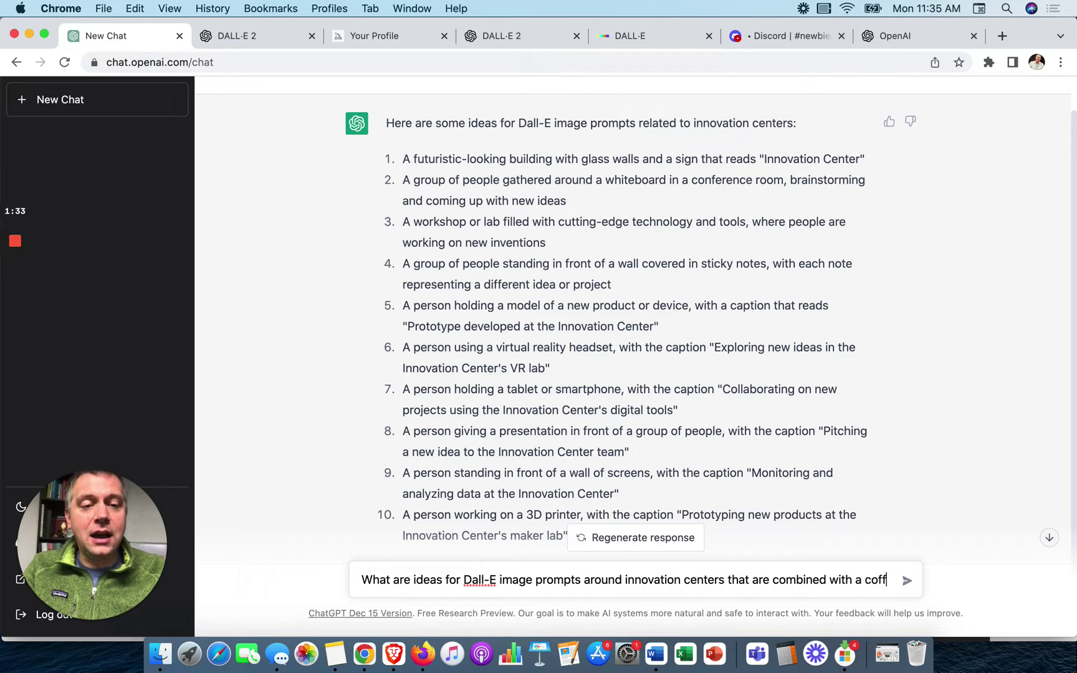
{"action": "type", "text": "eeshop?"}
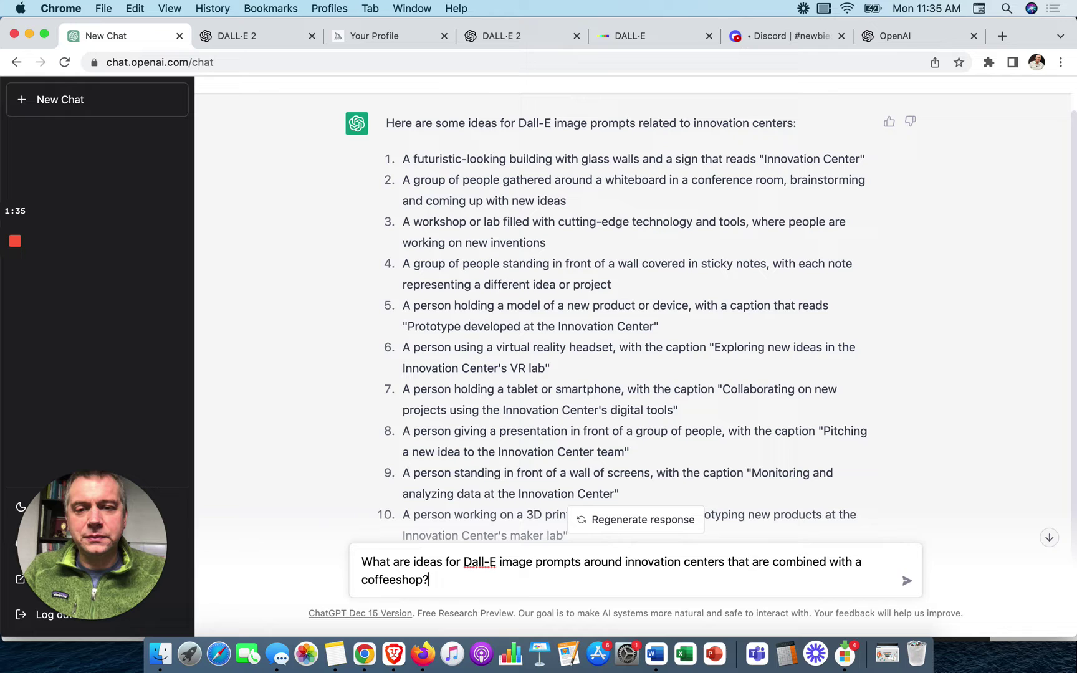
{"action": "key", "text": "Return"}
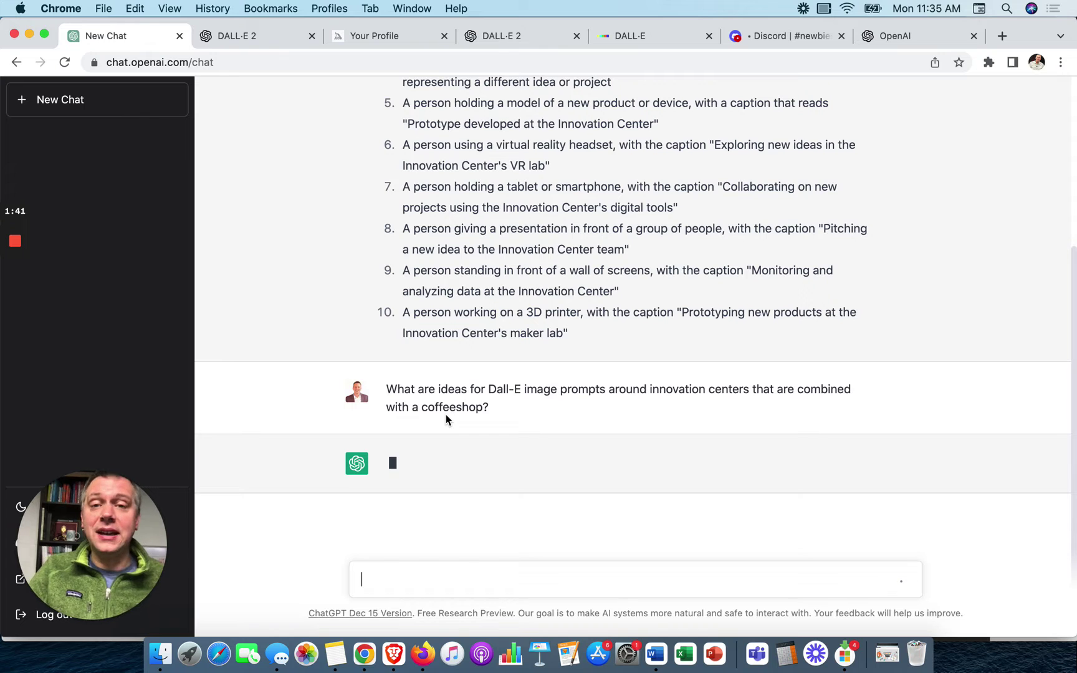
Step: Scroll back to the first list and select prompt idea 6 about the VR headset
{"action": "scroll", "coordinate": [446, 419], "scroll_direction": "up", "scroll_amount": 5}
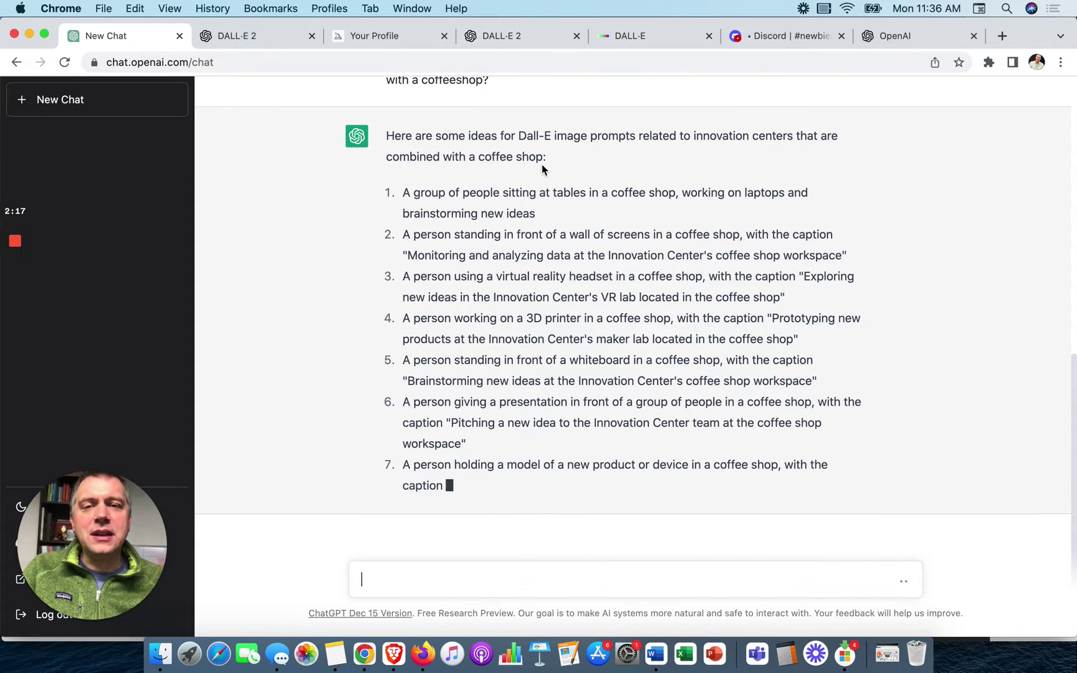
{"action": "scroll", "coordinate": [541, 164], "scroll_direction": "up", "scroll_amount": 10}
{"action": "scroll", "coordinate": [541, 164], "scroll_direction": "up", "scroll_amount": 3}
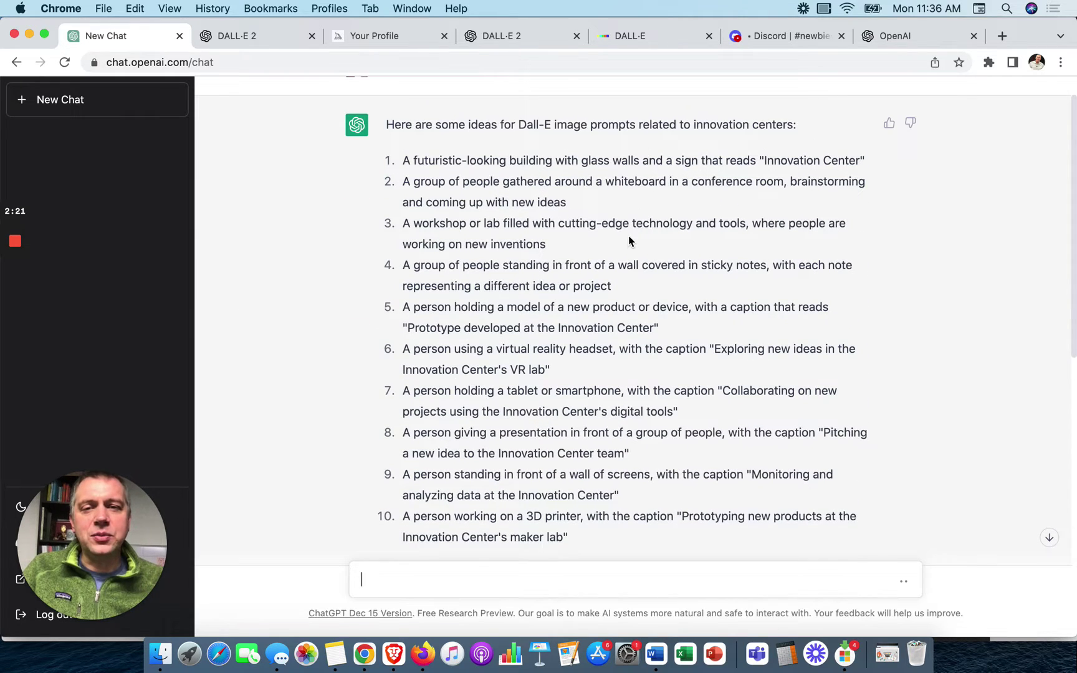
{"action": "scroll", "coordinate": [628, 240], "scroll_direction": "down", "scroll_amount": 1}
{"action": "scroll", "coordinate": [628, 243], "scroll_direction": "down", "scroll_amount": 2}
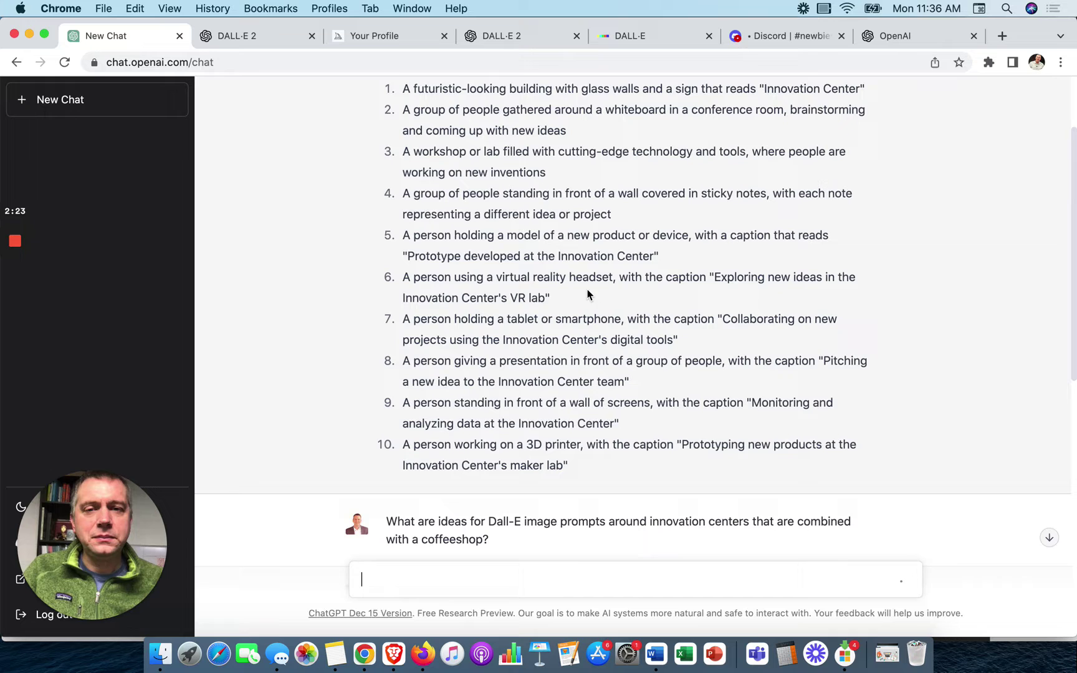
{"action": "left_click_drag", "start_coordinate": [569, 302], "coordinate": [404, 276]}
{"action": "key", "text": "super+c"}
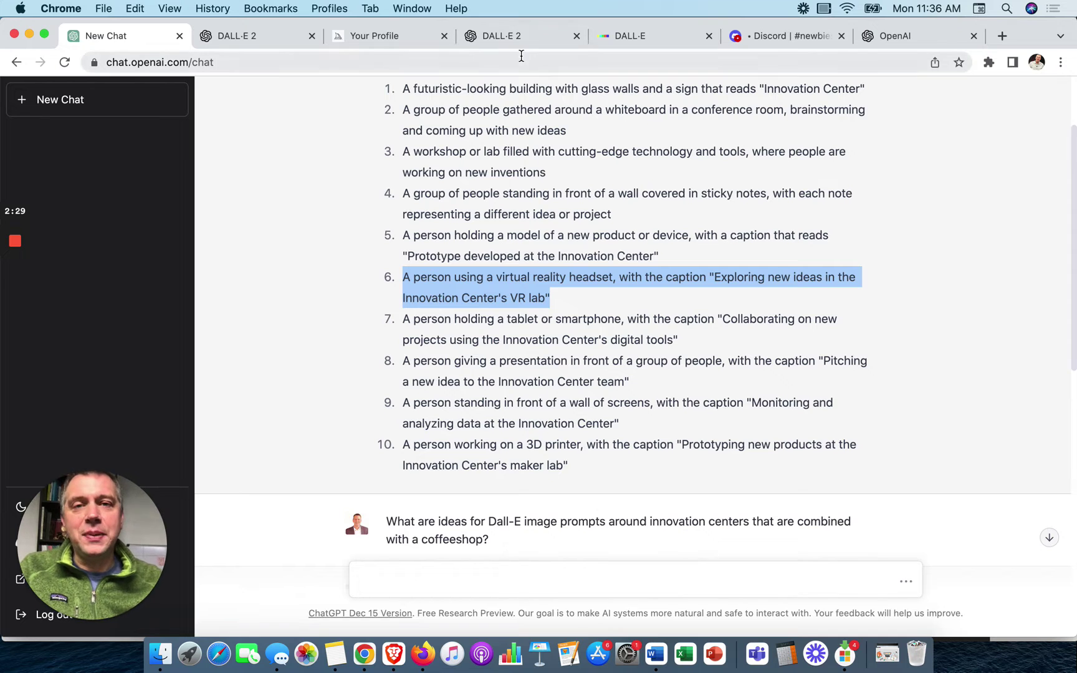
Step: Paste the 'Innovation Center's VR lab' prompt into DALL·E and generate four images
{"action": "left_click", "coordinate": [525, 35]}
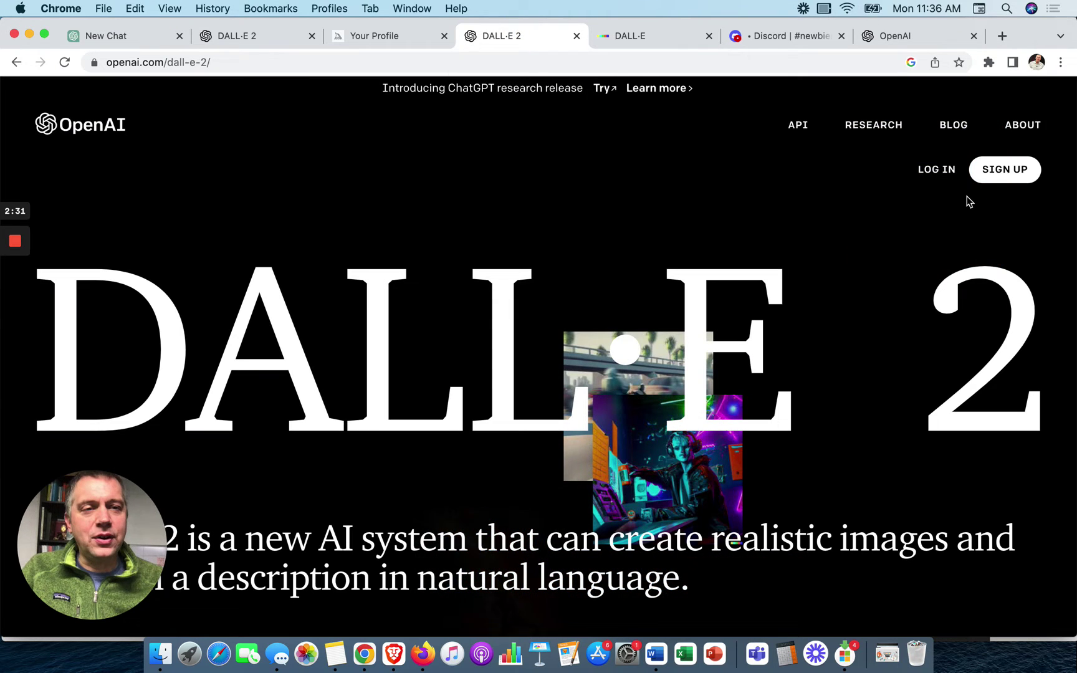
{"action": "left_click", "coordinate": [643, 42]}
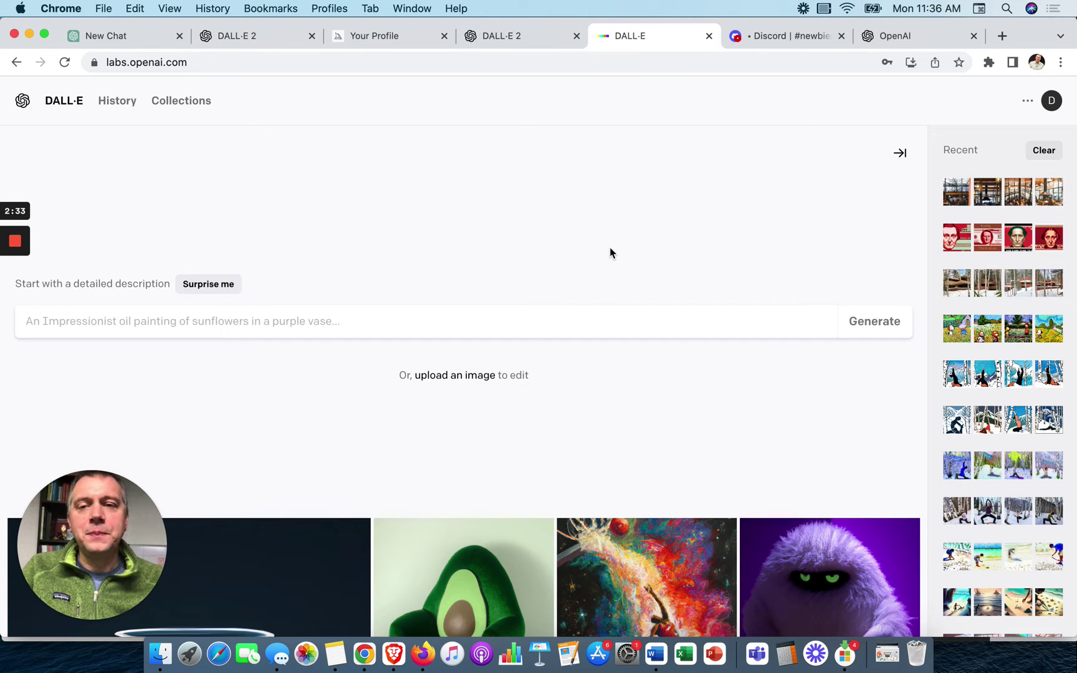
{"action": "left_click", "coordinate": [597, 319]}
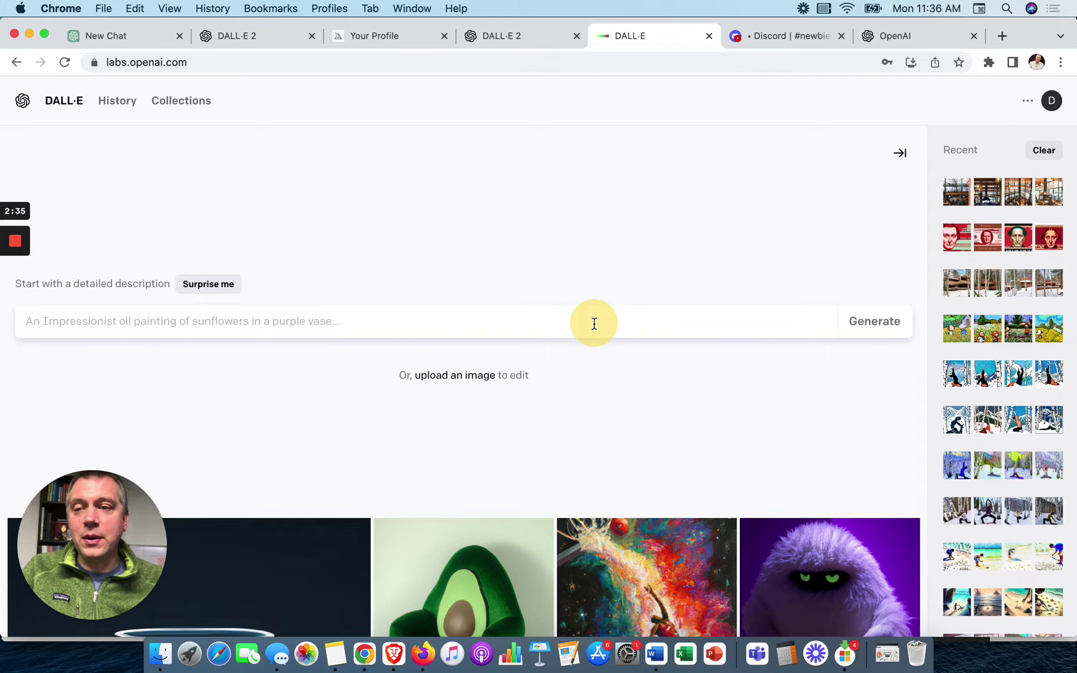
{"action": "key", "text": "super+v"}
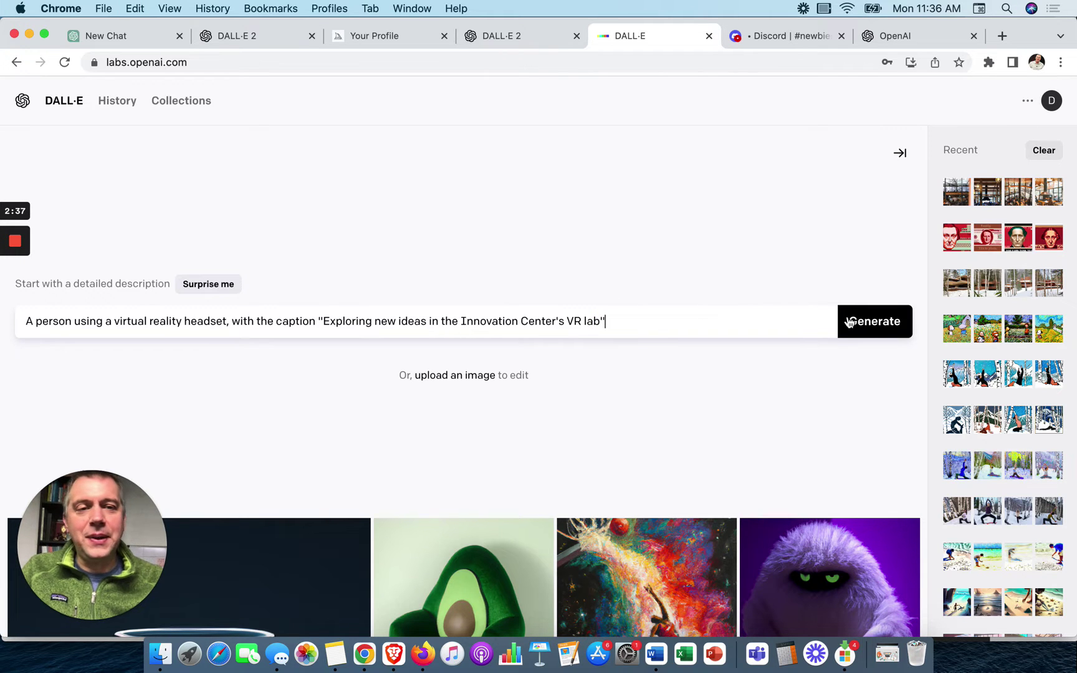
{"action": "left_click", "coordinate": [873, 329]}
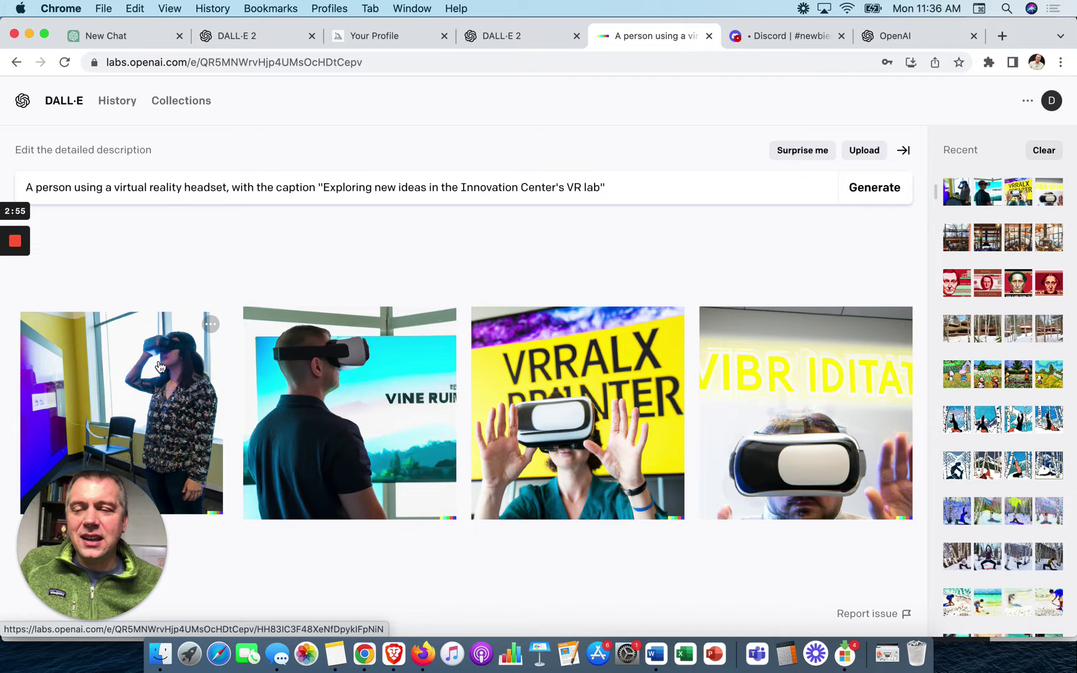
{"action": "left_click", "coordinate": [158, 361]}
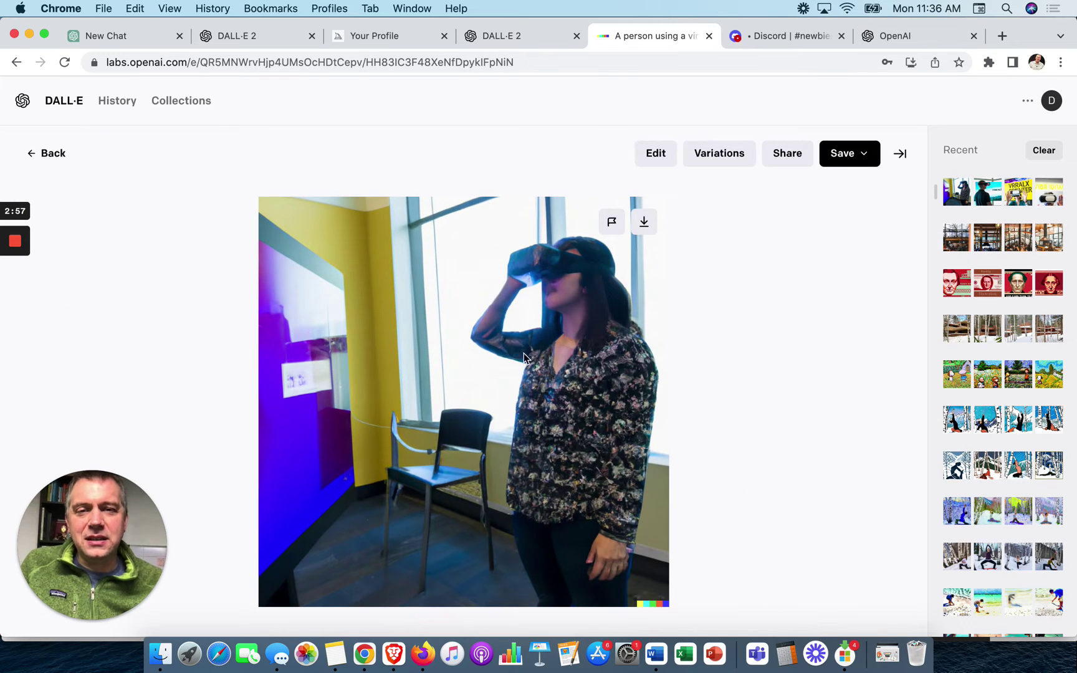
{"action": "left_click", "coordinate": [723, 387]}
{"action": "left_click", "coordinate": [906, 414]}
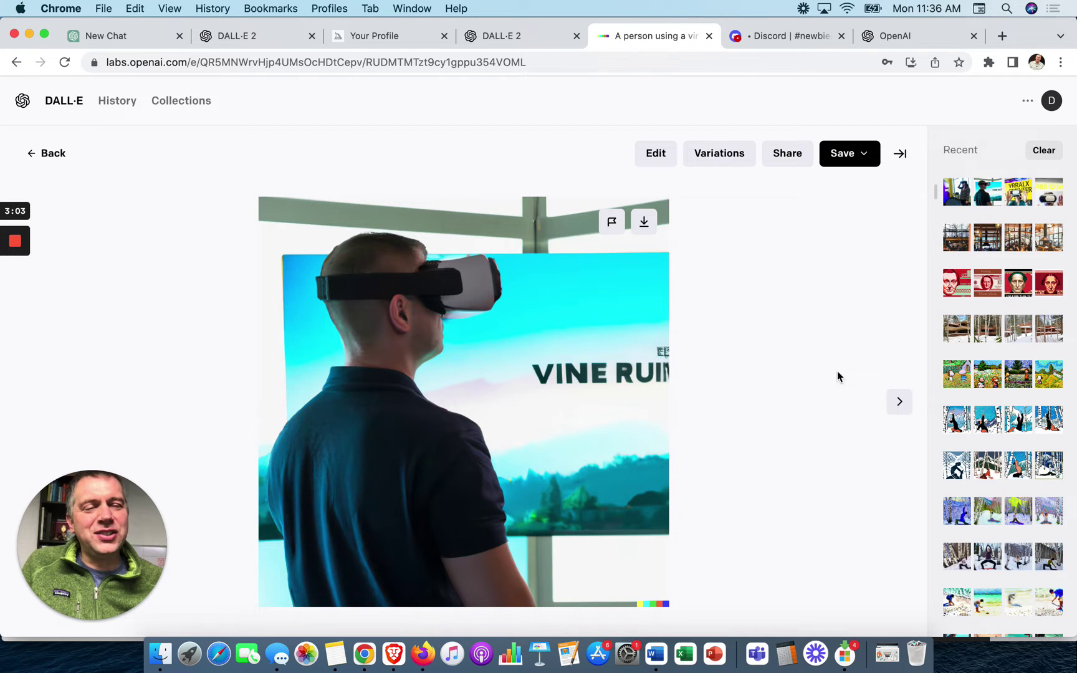
{"action": "left_click", "coordinate": [907, 408]}
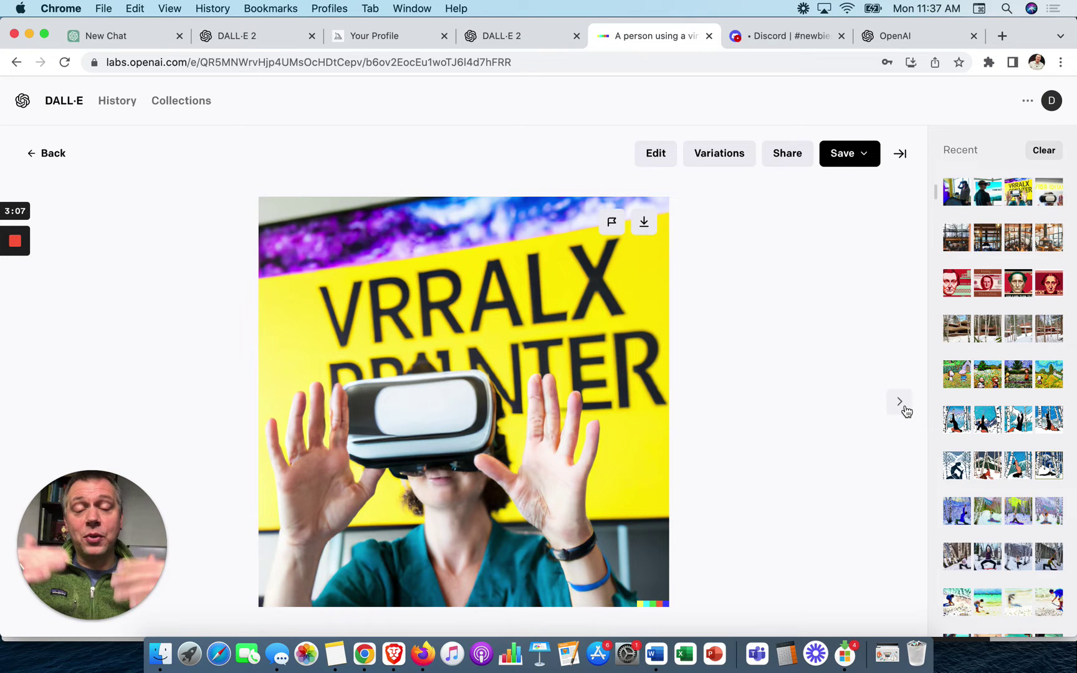
{"action": "left_click", "coordinate": [901, 402]}
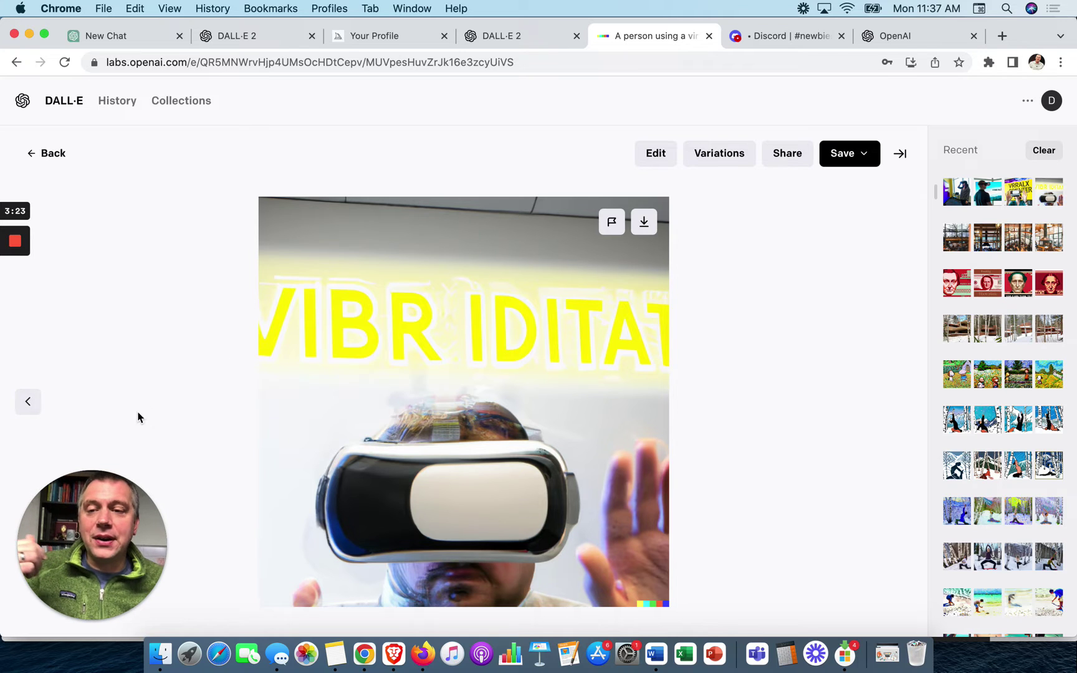
{"action": "left_click", "coordinate": [38, 408]}
{"action": "left_click", "coordinate": [34, 403]}
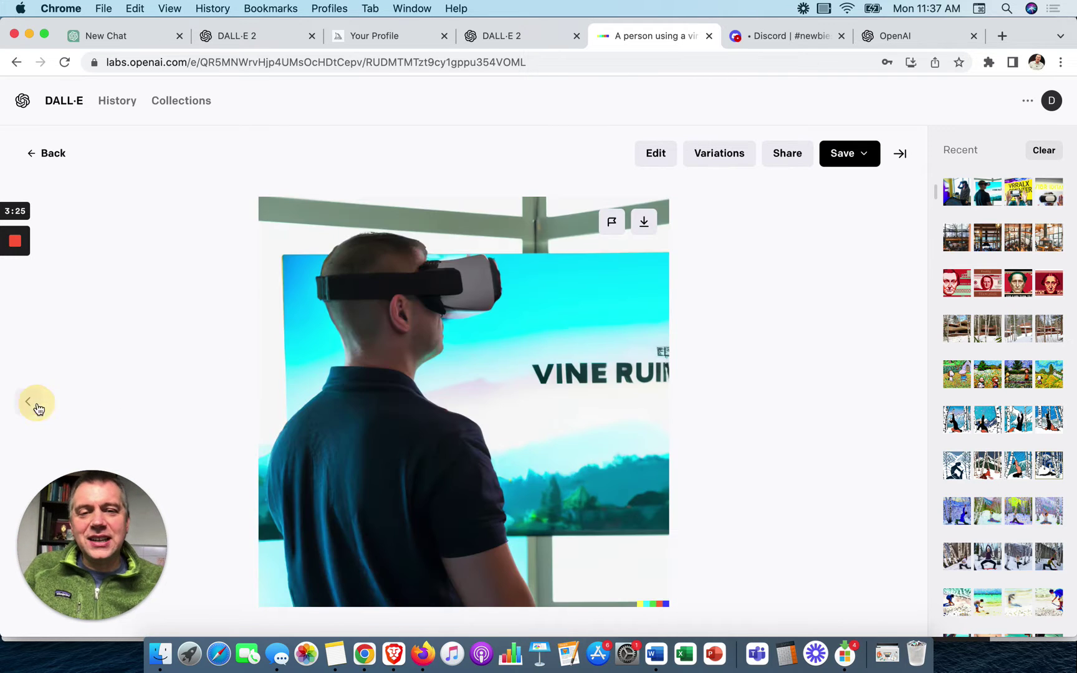
{"action": "left_click", "coordinate": [34, 404]}
{"action": "left_click", "coordinate": [66, 156]}
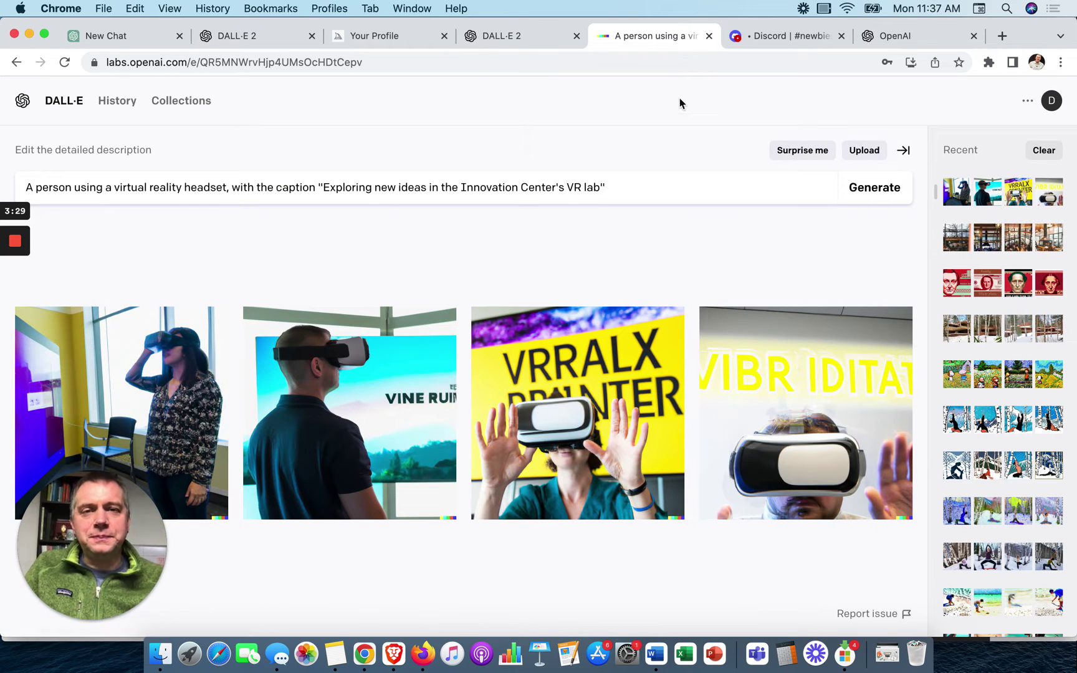
Step: Page through the four coffeeshop images to the fireplace one, then reopen the VR-headset generation
{"action": "left_click", "coordinate": [1014, 246]}
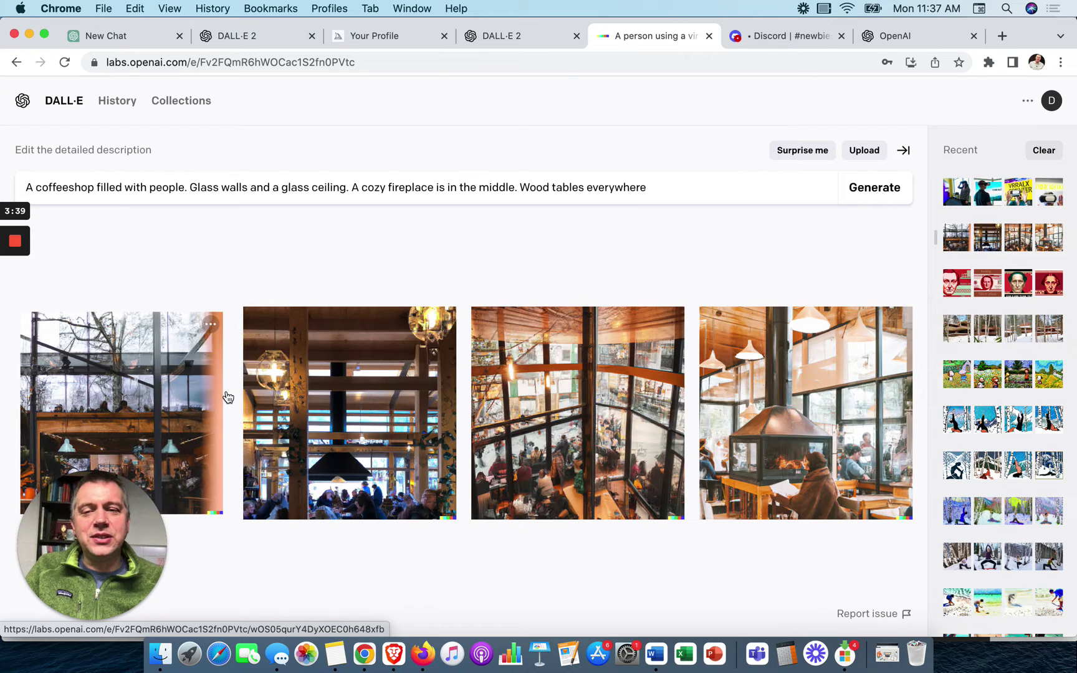
{"action": "left_click", "coordinate": [224, 398]}
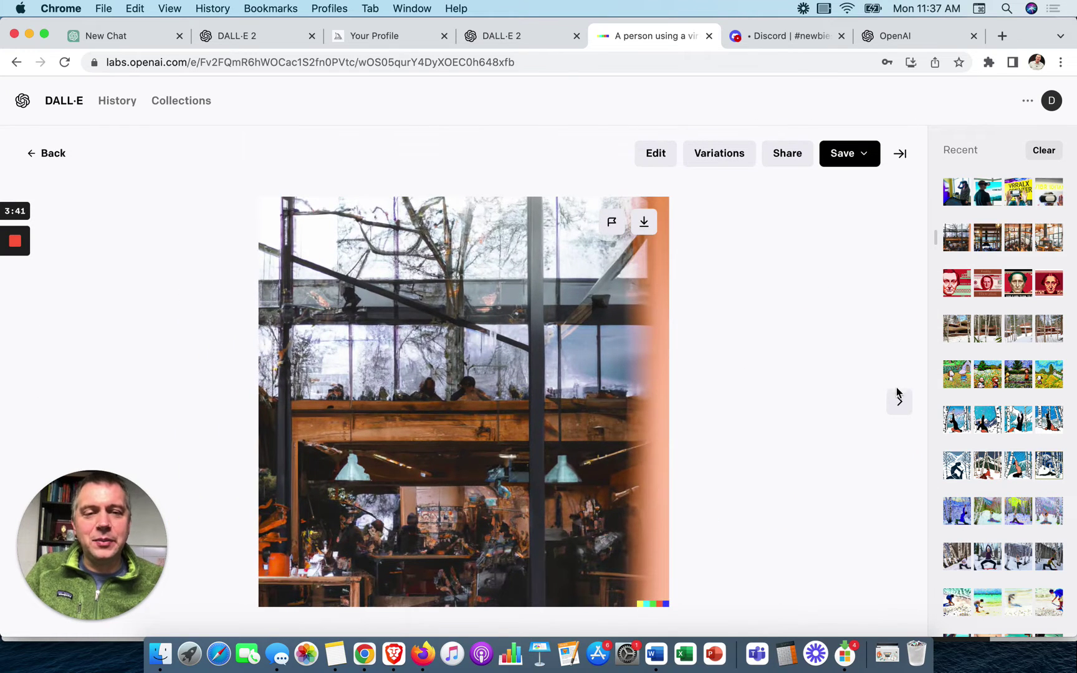
{"action": "left_click", "coordinate": [900, 403]}
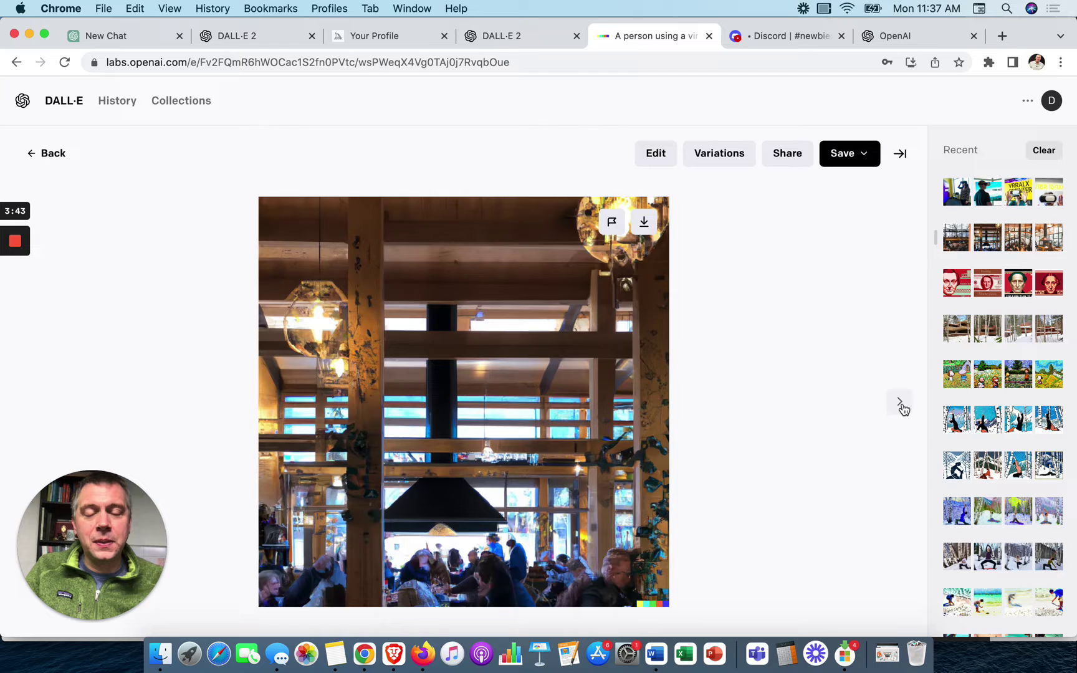
{"action": "left_click", "coordinate": [899, 403]}
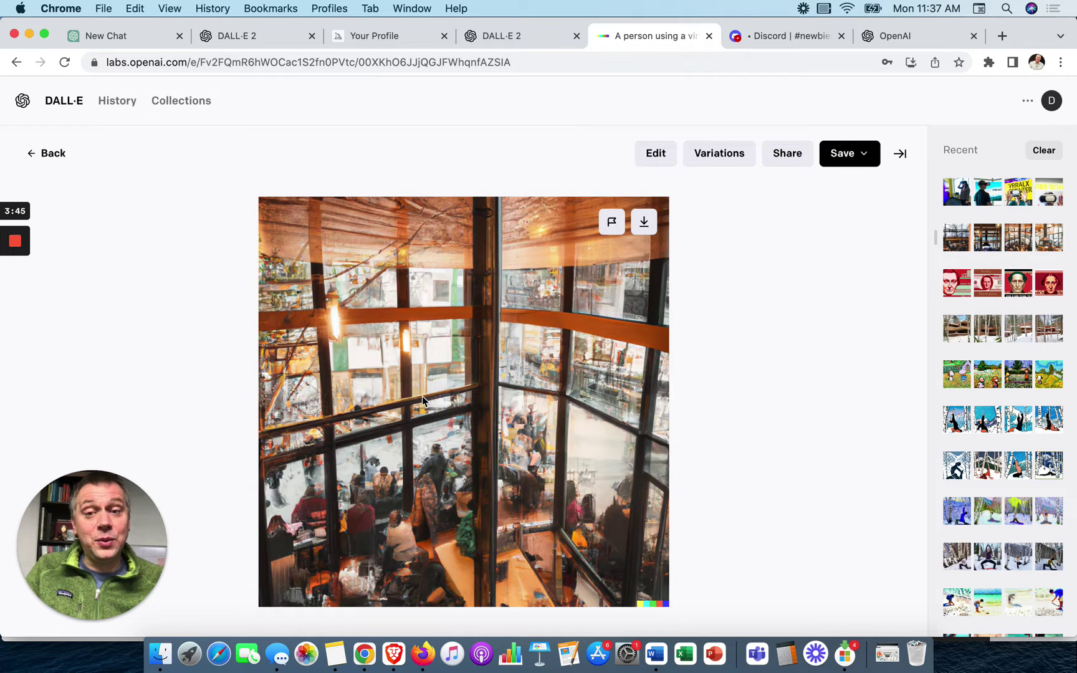
{"action": "left_click", "coordinate": [899, 404]}
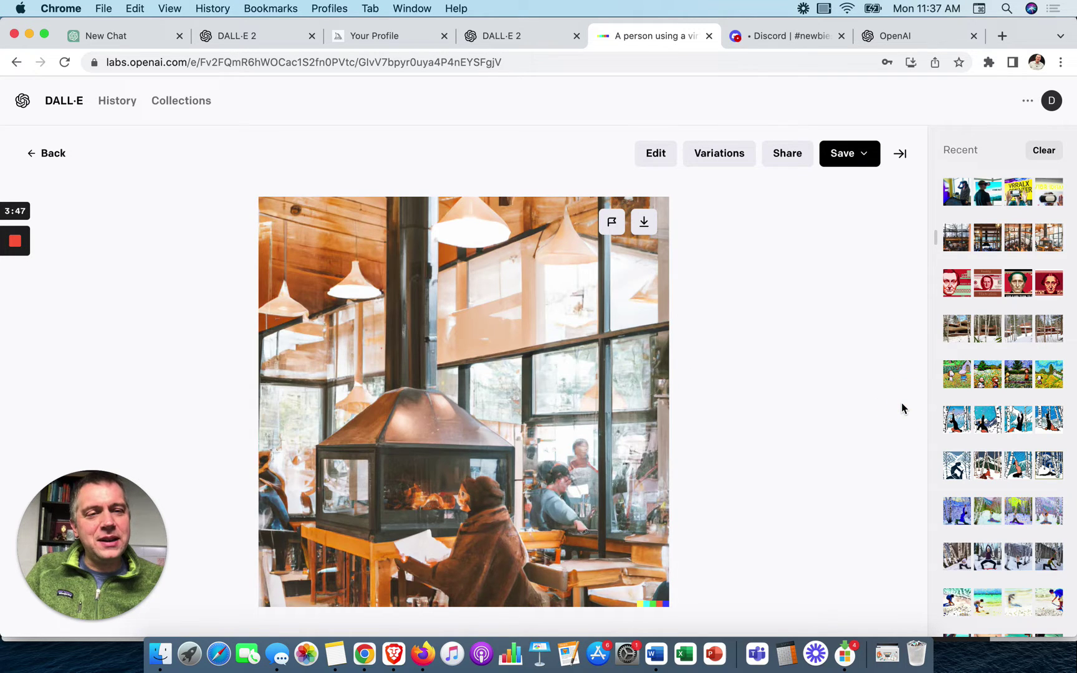
{"action": "left_click", "coordinate": [1013, 205]}
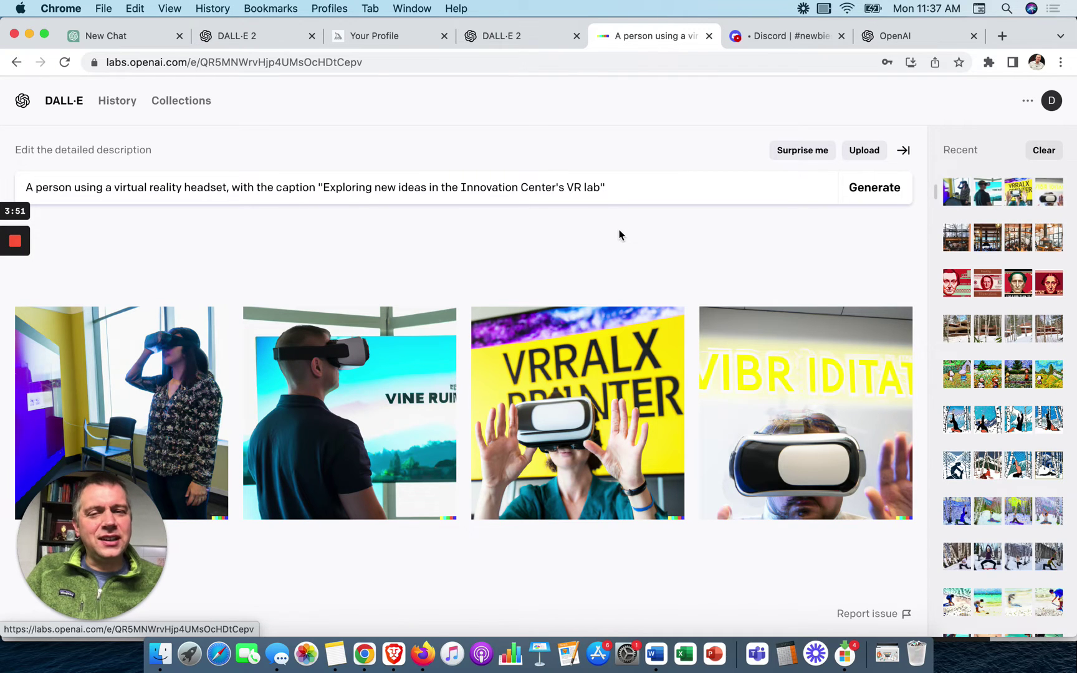
{"action": "left_click", "coordinate": [637, 191]}
Step: Empty the DALL·E description and select ChatGPT's idea 2 about a wall of screens
{"action": "key", "text": "super+a"}
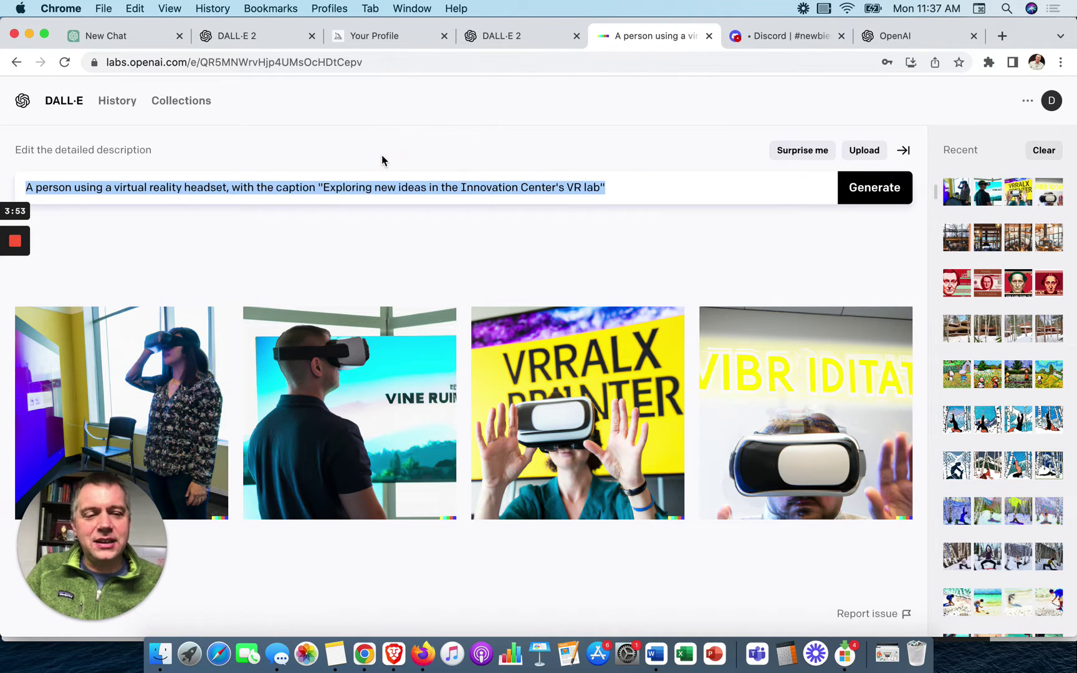
{"action": "key", "text": "BackSpace"}
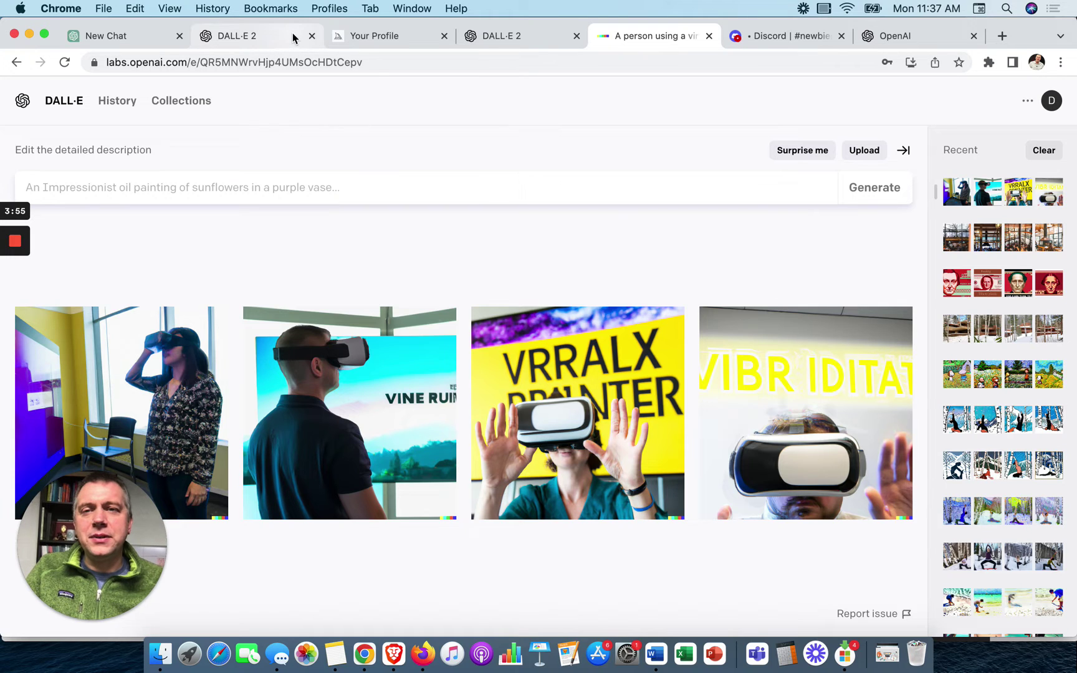
{"action": "left_click", "coordinate": [146, 37]}
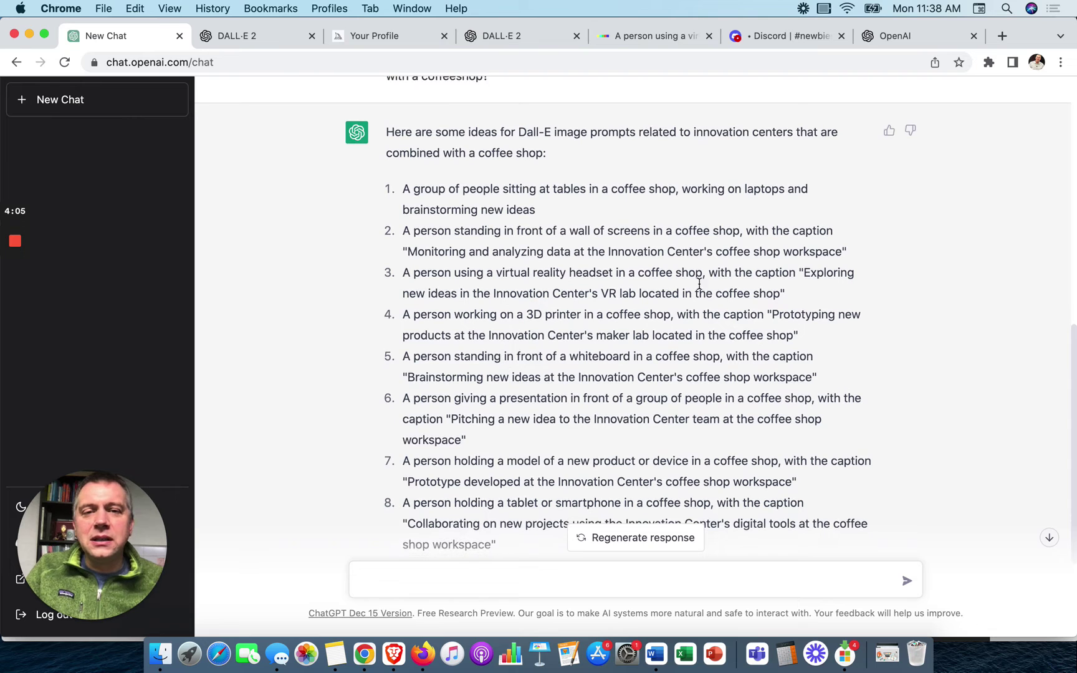
{"action": "left_click_drag", "start_coordinate": [845, 251], "coordinate": [433, 236]}
{"action": "key", "text": "super+c"}
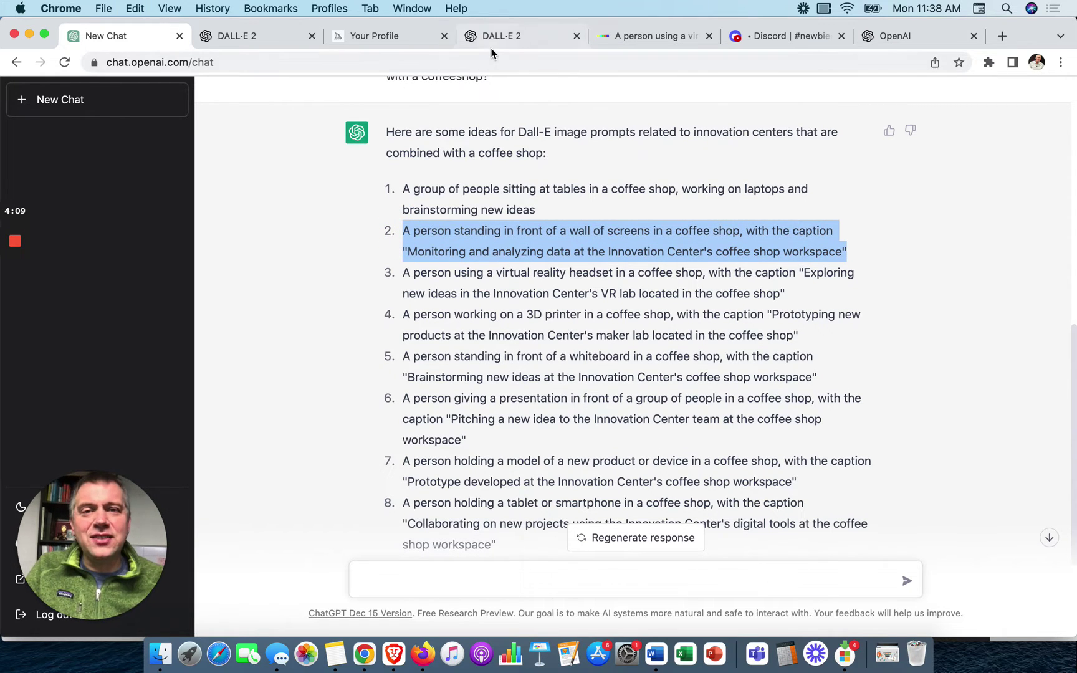
{"action": "left_click", "coordinate": [518, 40]}
Step: Paste the wall-of-screens coffee shop prompt into DALL·E and generate four images
{"action": "left_click", "coordinate": [637, 42]}
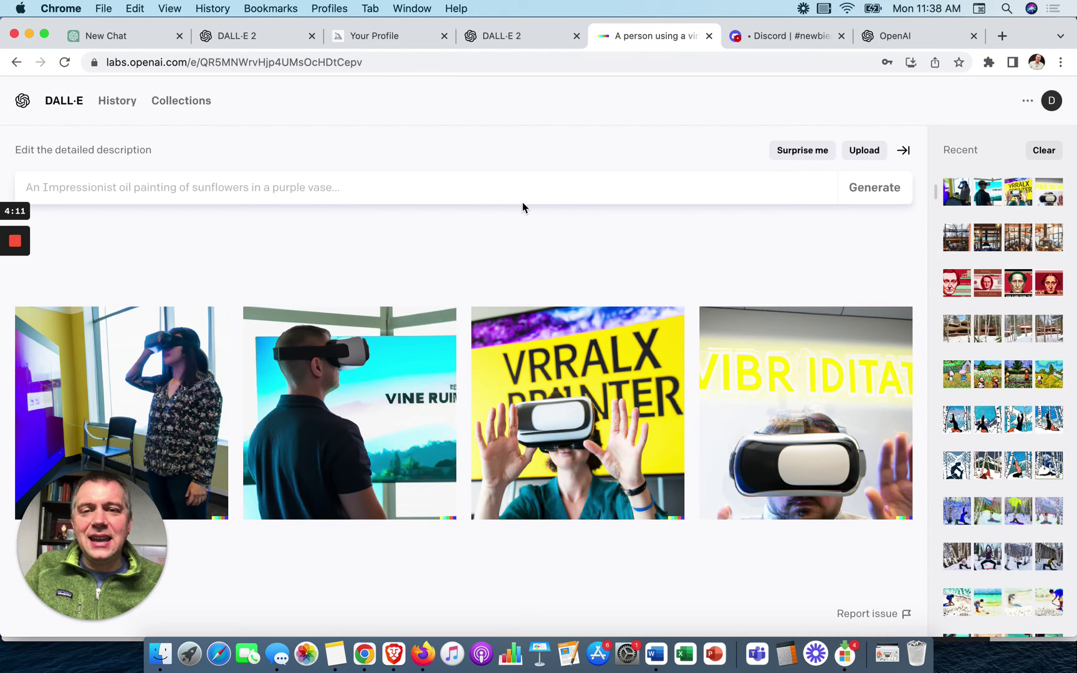
{"action": "left_click", "coordinate": [511, 187]}
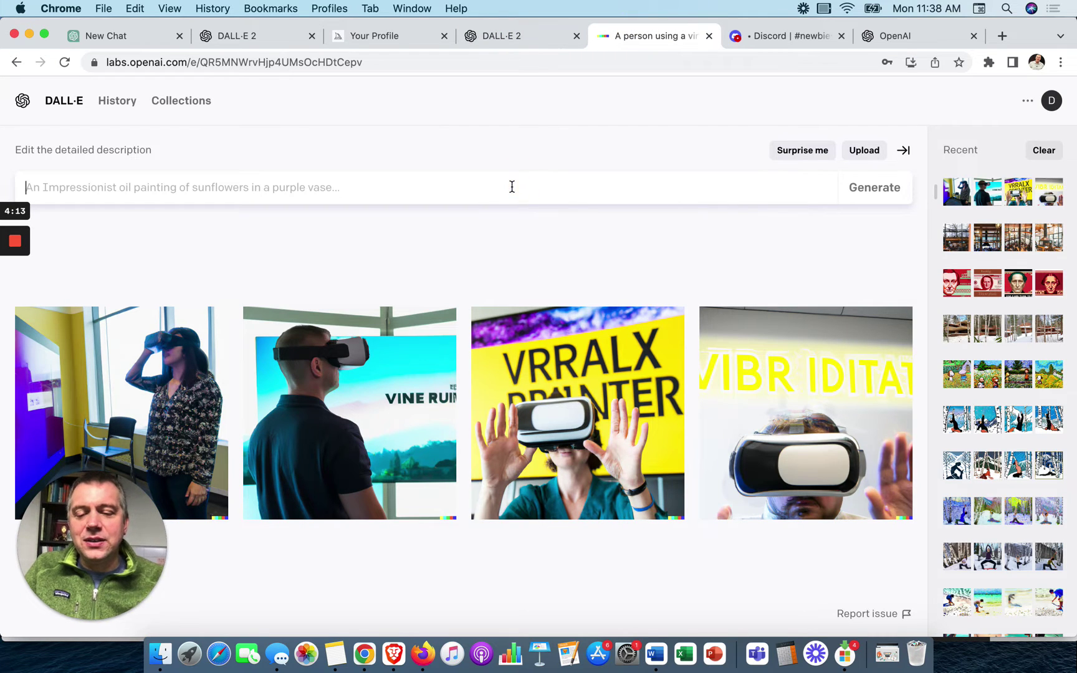
{"action": "key", "text": "super+v"}
{"action": "key", "text": "Return"}
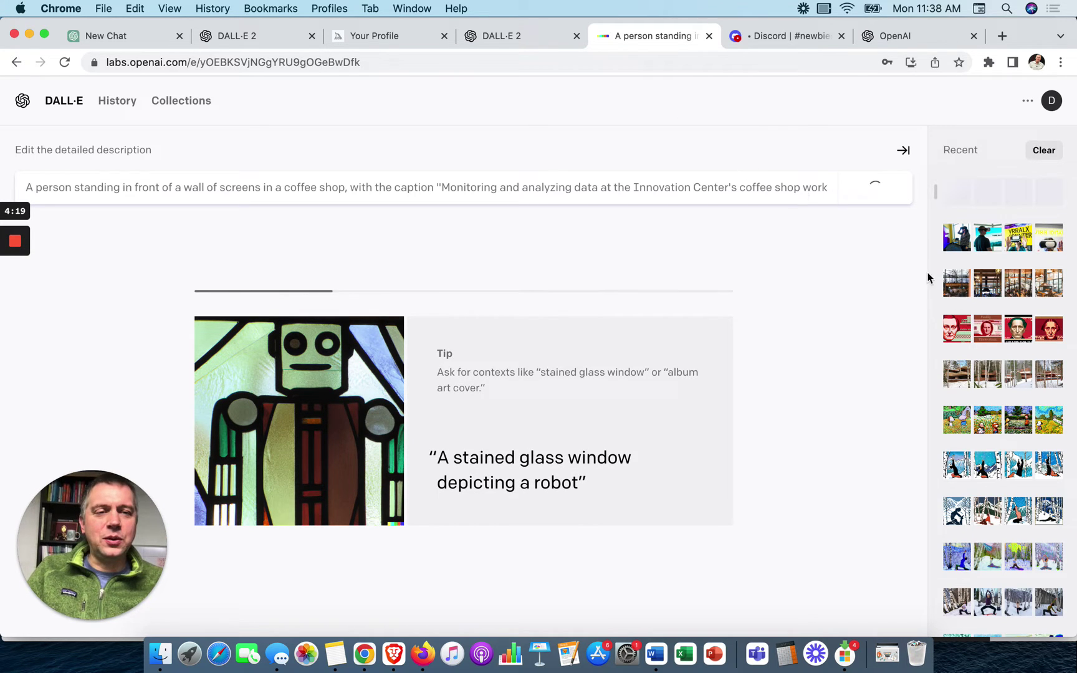
{"action": "scroll", "coordinate": [981, 333], "scroll_direction": "down", "scroll_amount": 1}
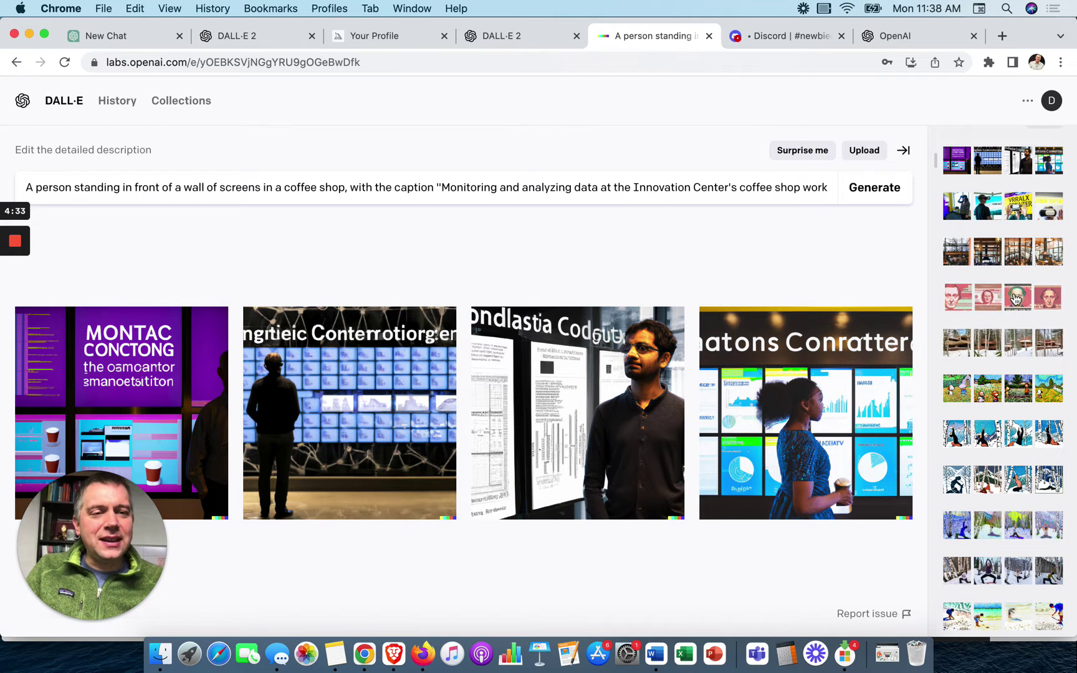
Step: Open the red $200 bill, snowy Frank Lloyd Wright home, and yoga-in-birch-trees sets from history
{"action": "left_click", "coordinate": [1015, 299]}
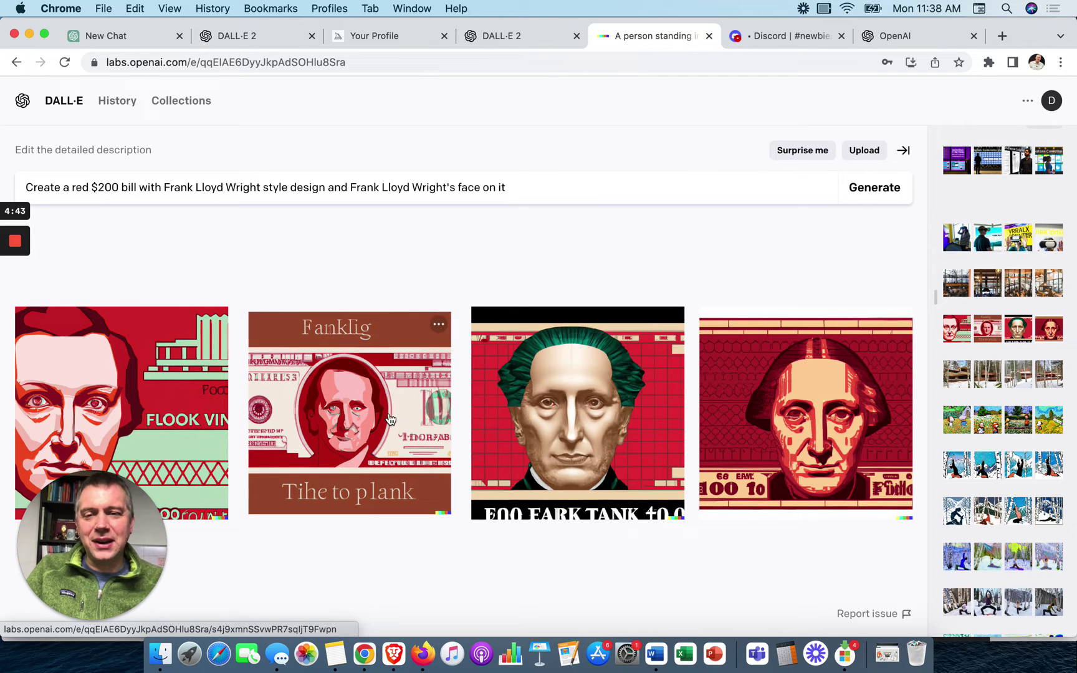
{"action": "left_click", "coordinate": [960, 379]}
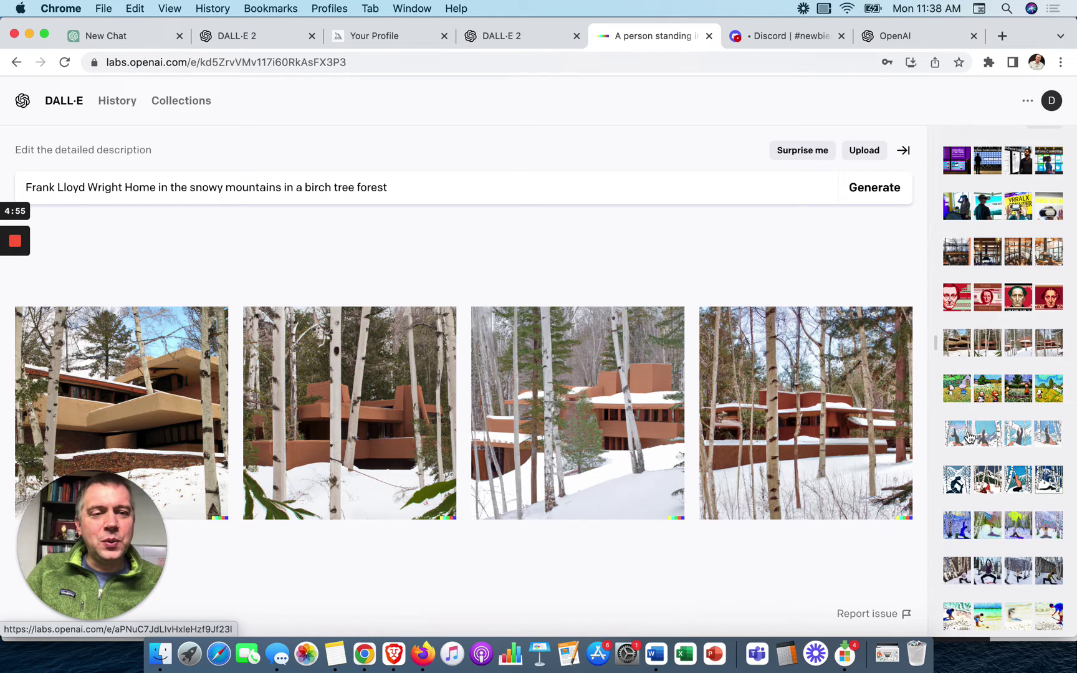
{"action": "left_click", "coordinate": [969, 436]}
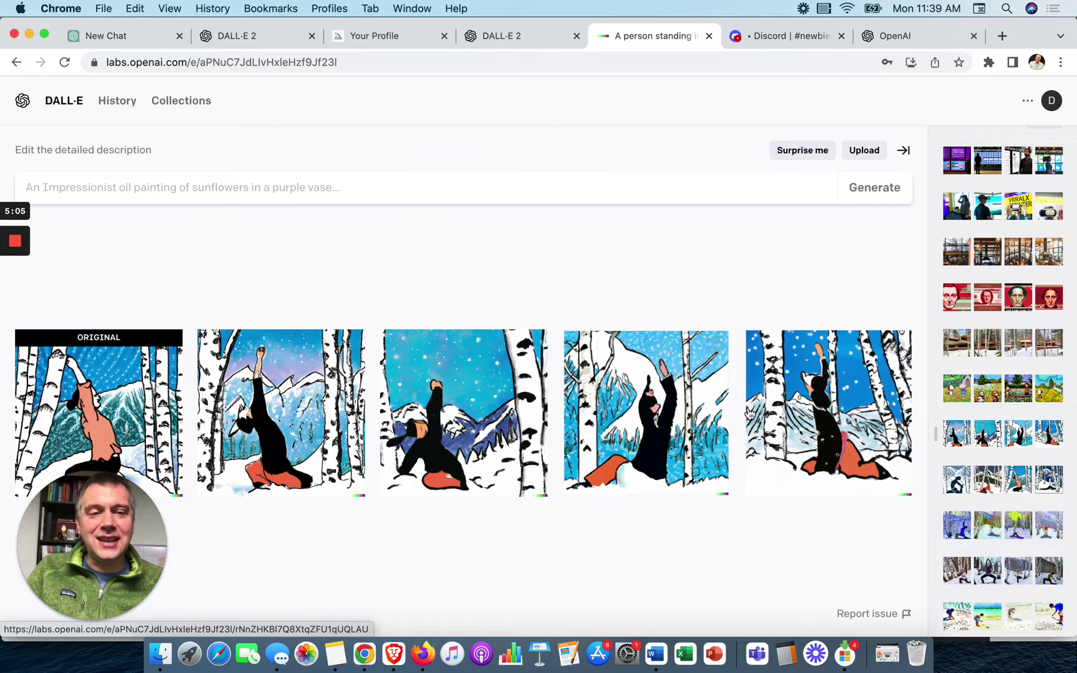
Step: View the Monet yoga set and the Hiroshige woodblock version, highlighting each style phrase in the prompt
{"action": "left_click", "coordinate": [977, 522]}
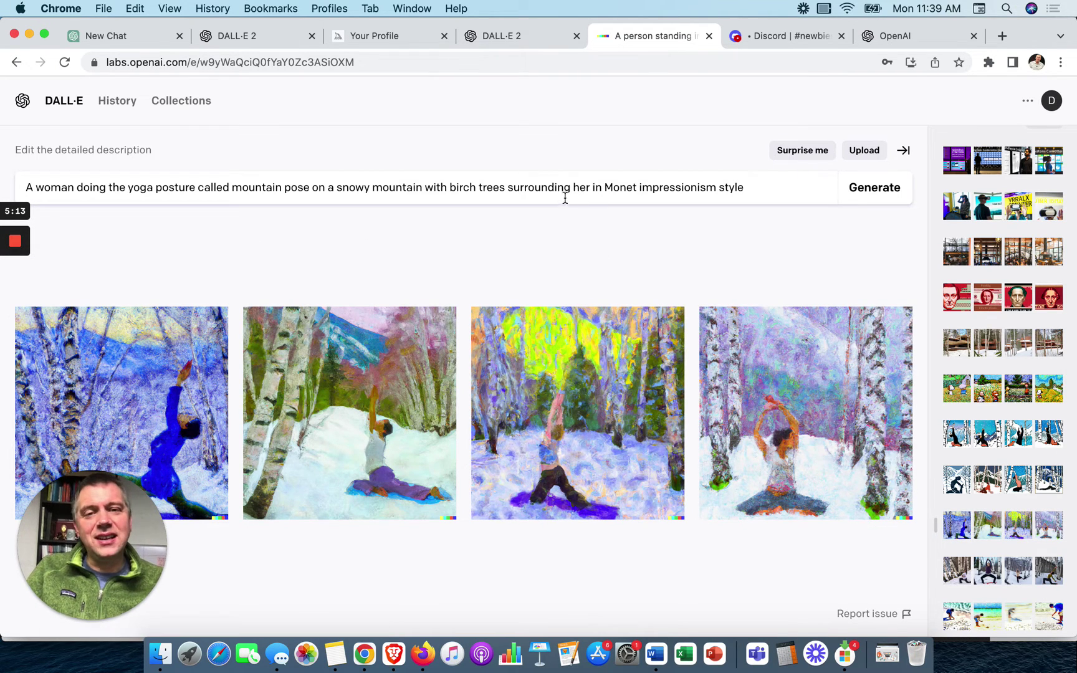
{"action": "left_click_drag", "start_coordinate": [606, 188], "coordinate": [760, 187]}
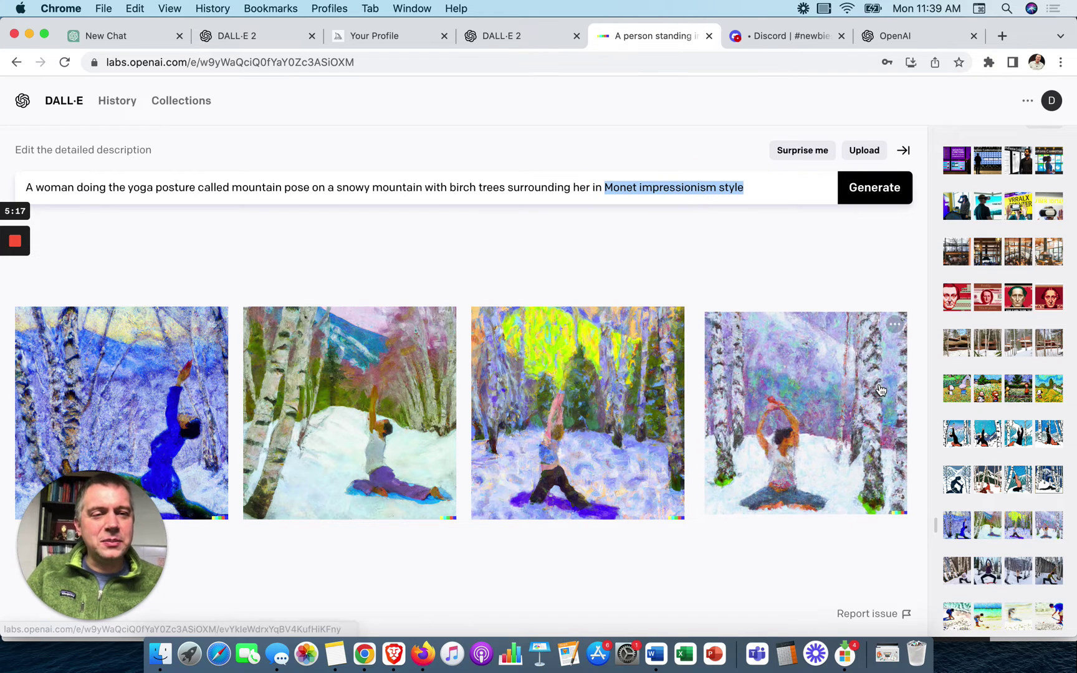
{"action": "left_click", "coordinate": [987, 433]}
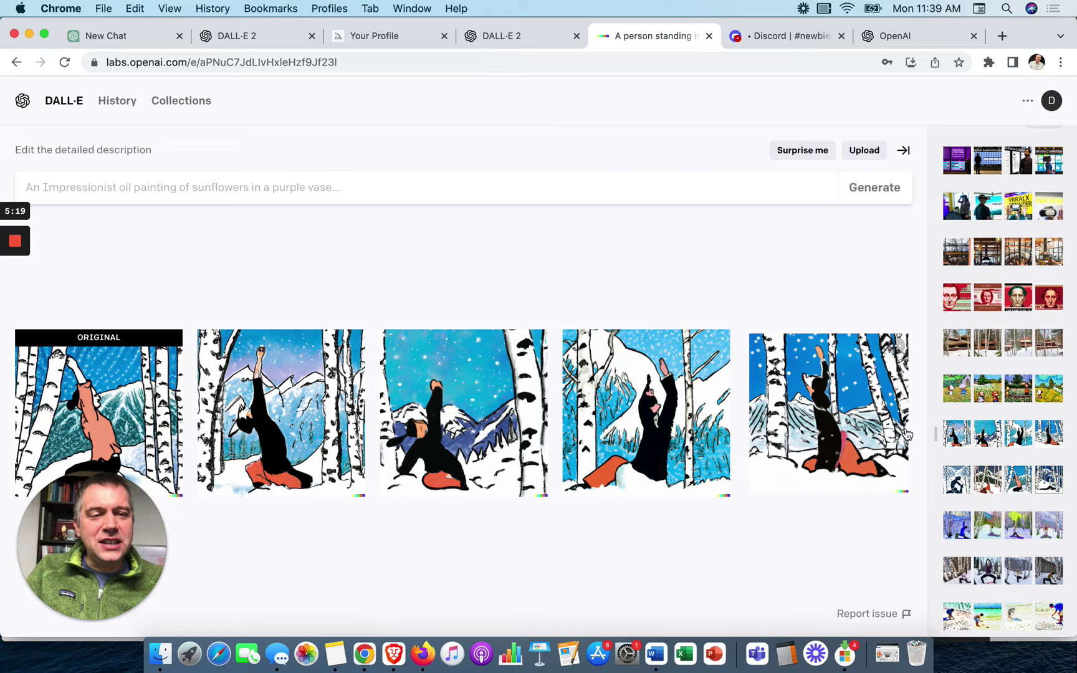
{"action": "left_click", "coordinate": [957, 479]}
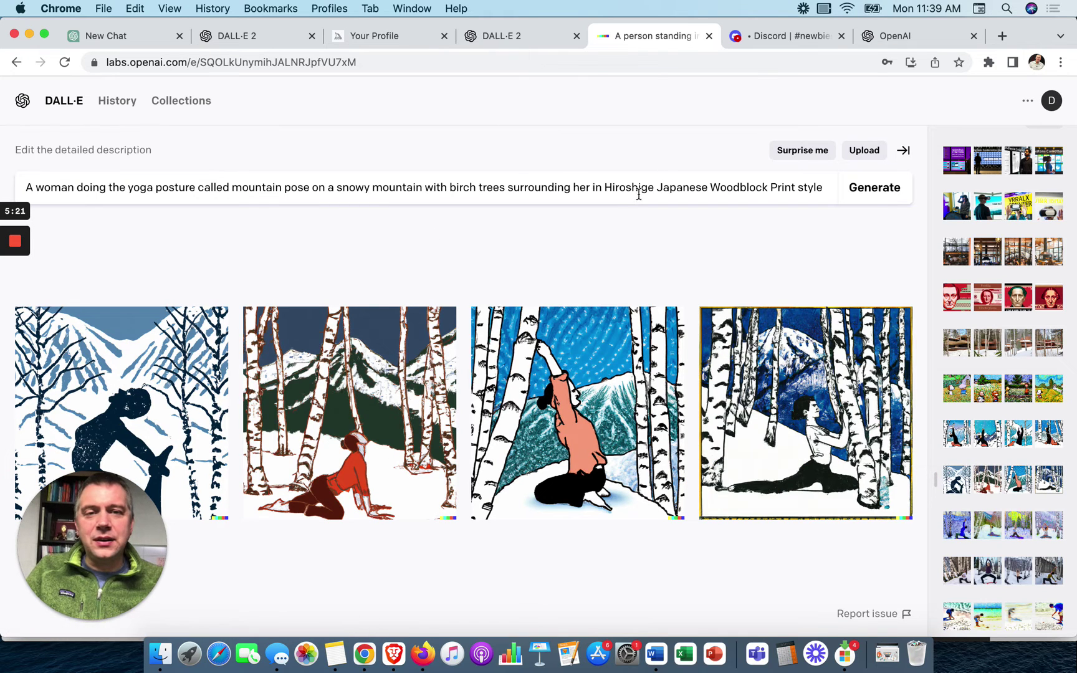
{"action": "left_click_drag", "start_coordinate": [716, 185], "coordinate": [777, 192]}
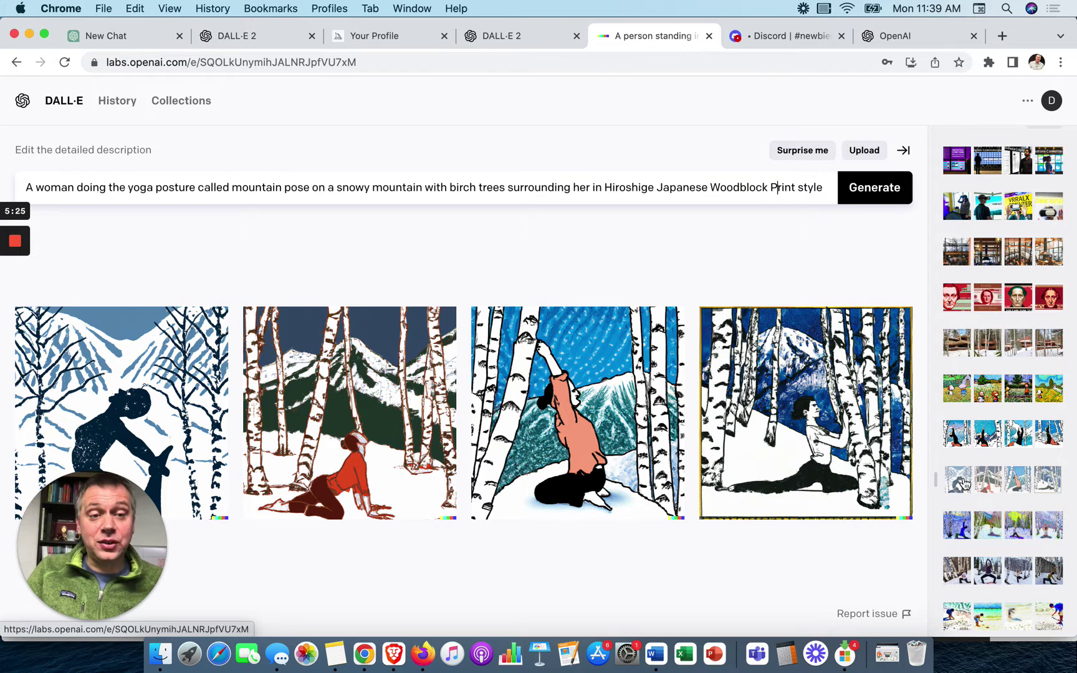
{"action": "scroll", "coordinate": [963, 483], "scroll_direction": "down", "scroll_amount": 4}
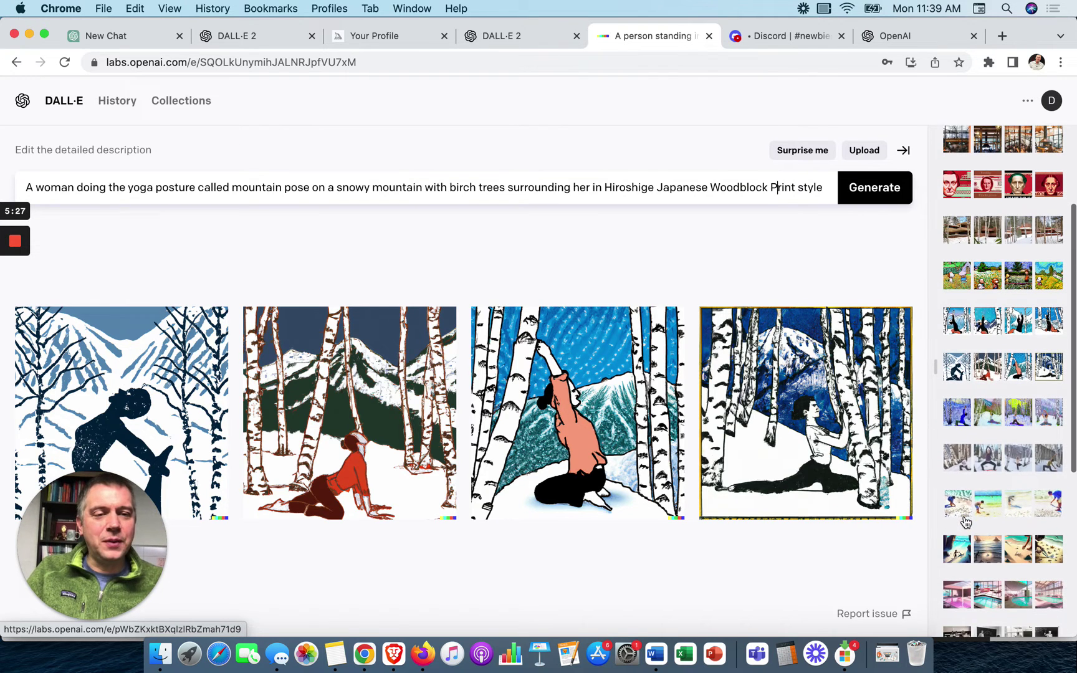
Step: Open the Monet shark-tooth beach generation from Recent, then the digital art beach version
{"action": "left_click", "coordinate": [964, 517]}
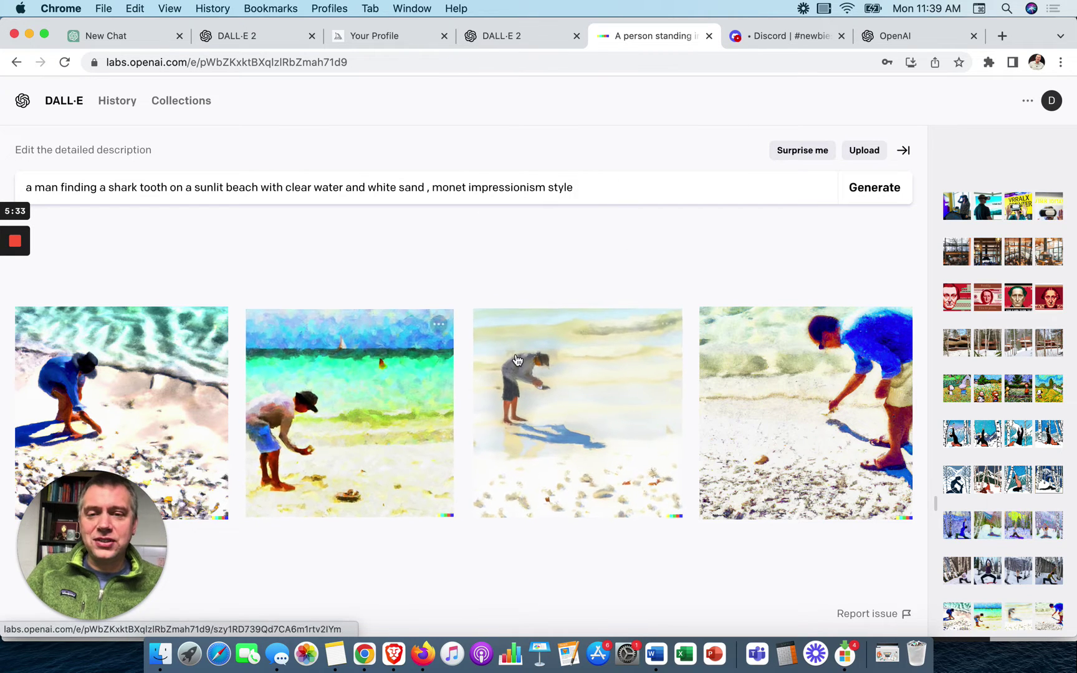
{"action": "scroll", "coordinate": [984, 456], "scroll_direction": "down", "scroll_amount": 8}
{"action": "left_click", "coordinate": [985, 461]}
{"action": "scroll", "coordinate": [991, 461], "scroll_direction": "down", "scroll_amount": 3}
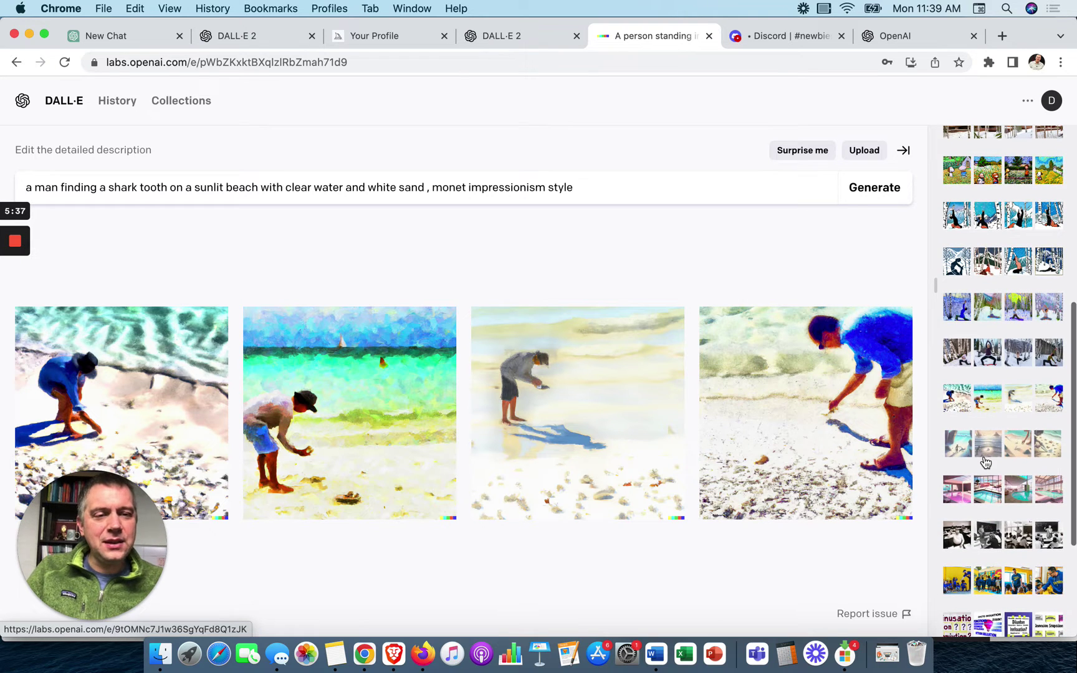
{"action": "scroll", "coordinate": [1031, 453], "scroll_direction": "down", "scroll_amount": 1}
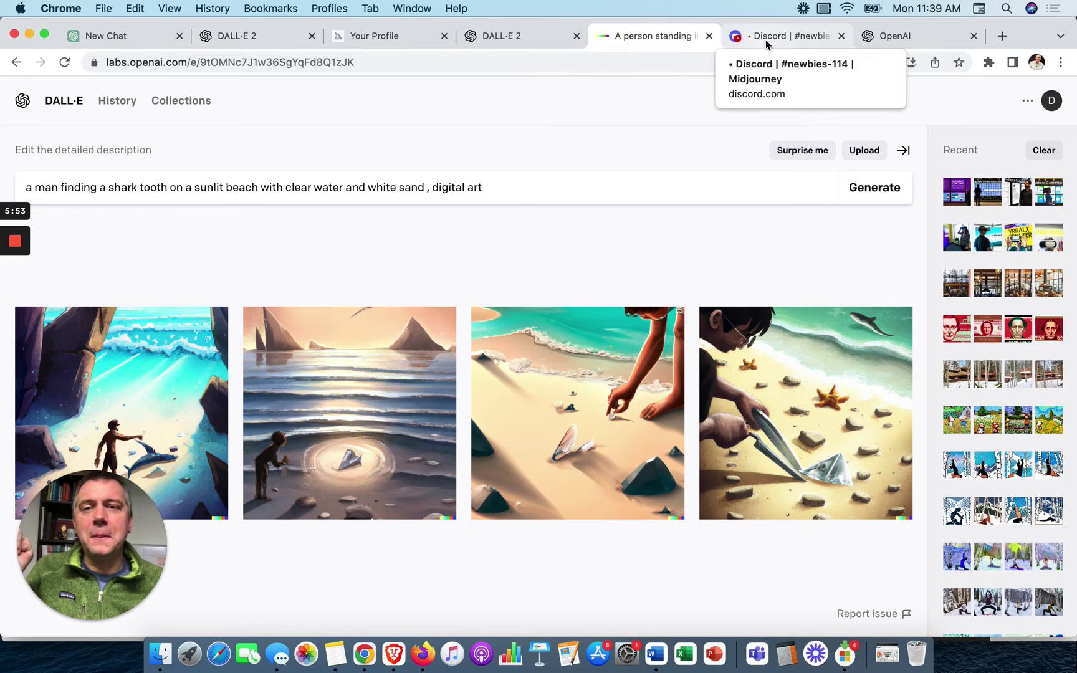
Step: Browse the Midjourney profile gallery of past creations, then go to the Discord newbies-114 channel
{"action": "left_click", "coordinate": [397, 38]}
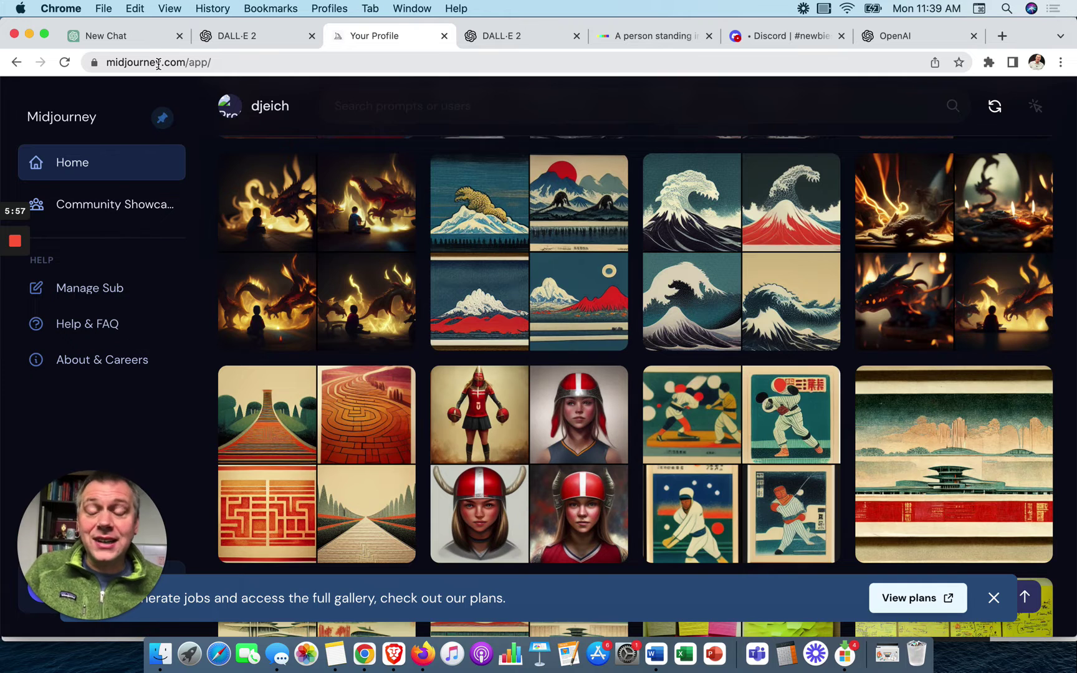
{"action": "mouse_move", "coordinate": [375, 262]}
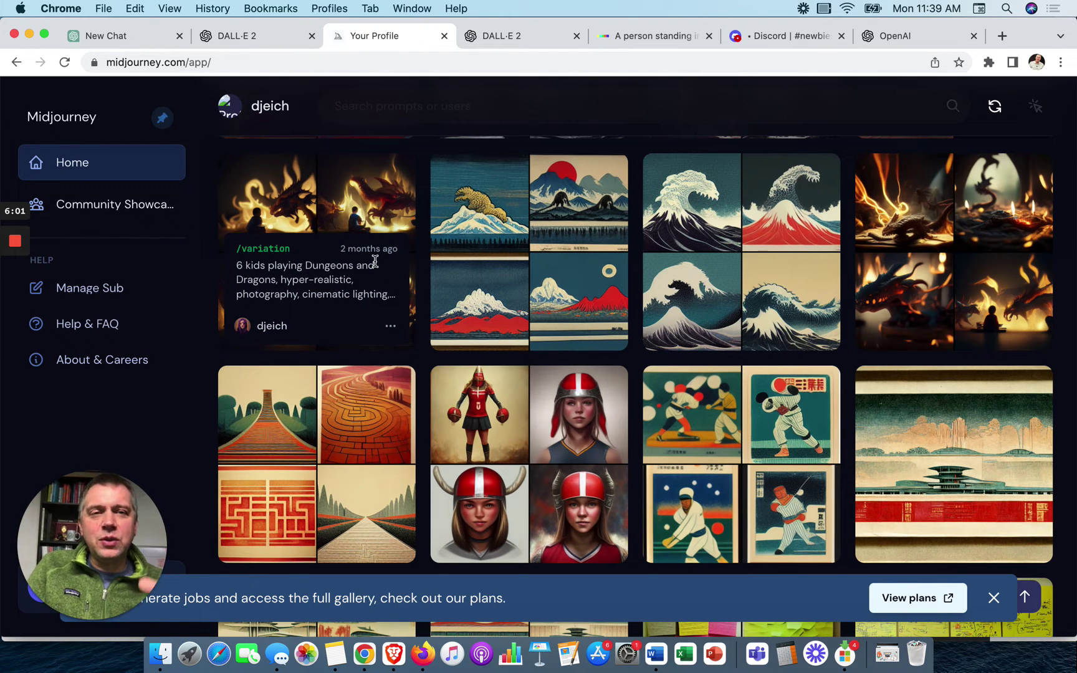
{"action": "left_click", "coordinate": [788, 36]}
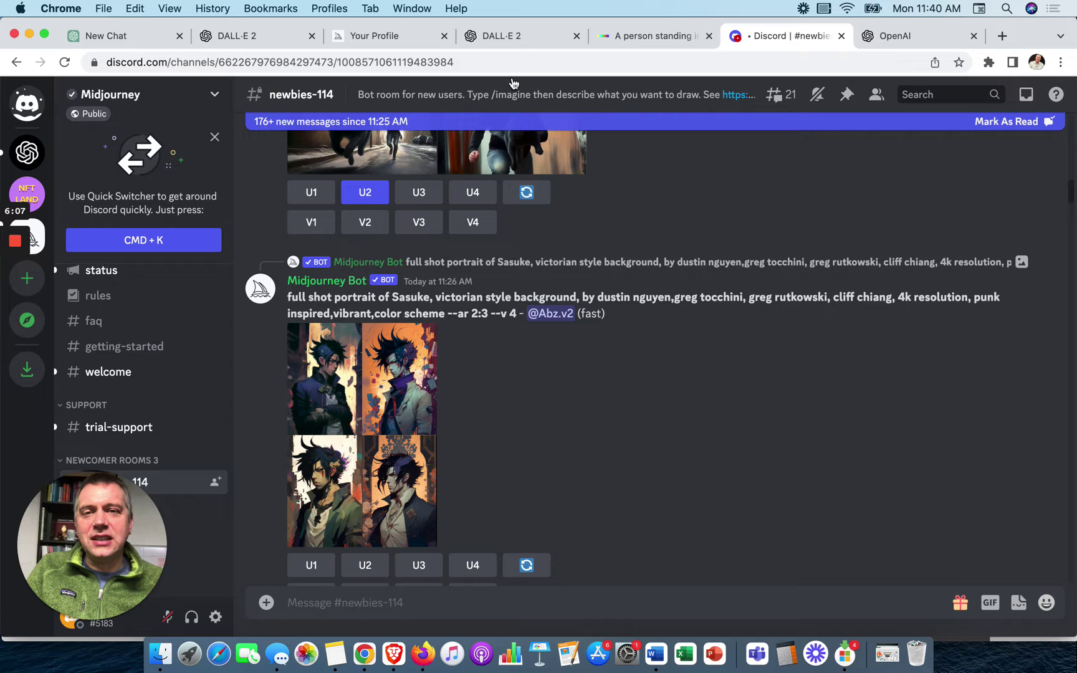
{"action": "left_click", "coordinate": [393, 36]}
{"action": "mouse_move", "coordinate": [244, 272]}
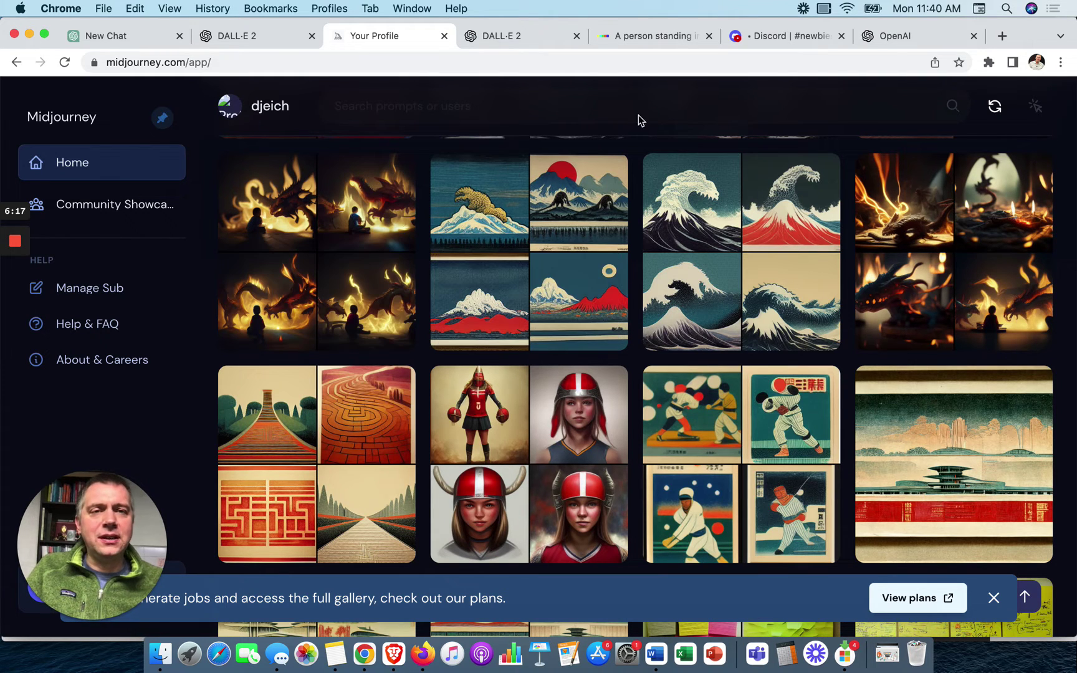
{"action": "left_click", "coordinate": [763, 38]}
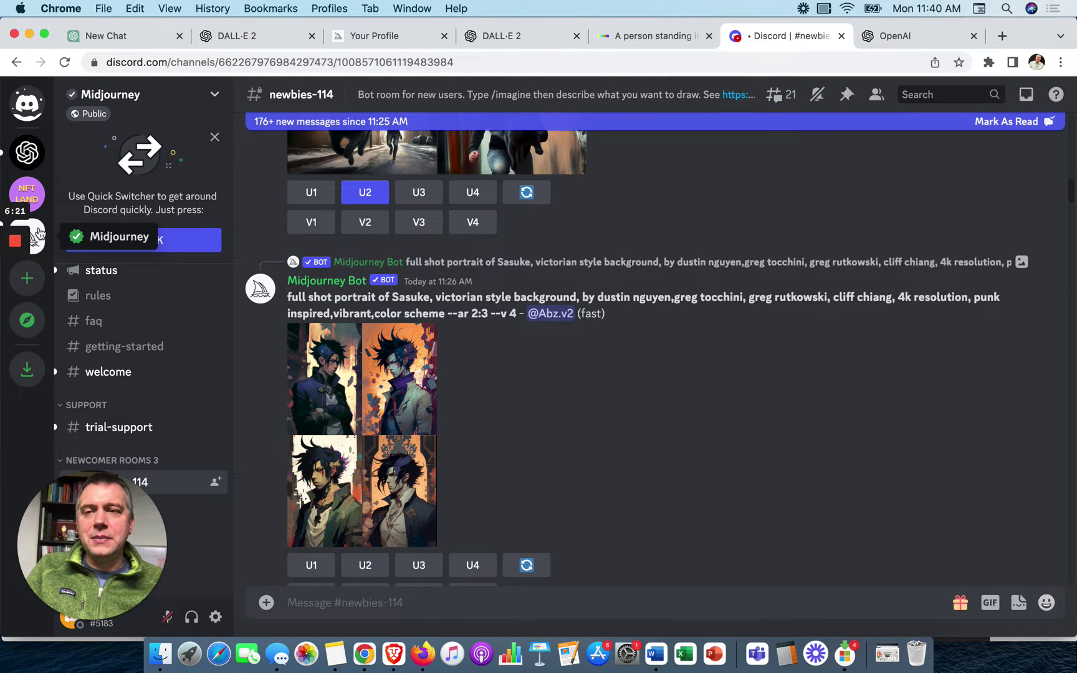
Step: Start a /imagine command in the newbies-114 message box, leaving its prompt field empty
{"action": "scroll", "coordinate": [411, 498], "scroll_direction": "down", "scroll_amount": 1}
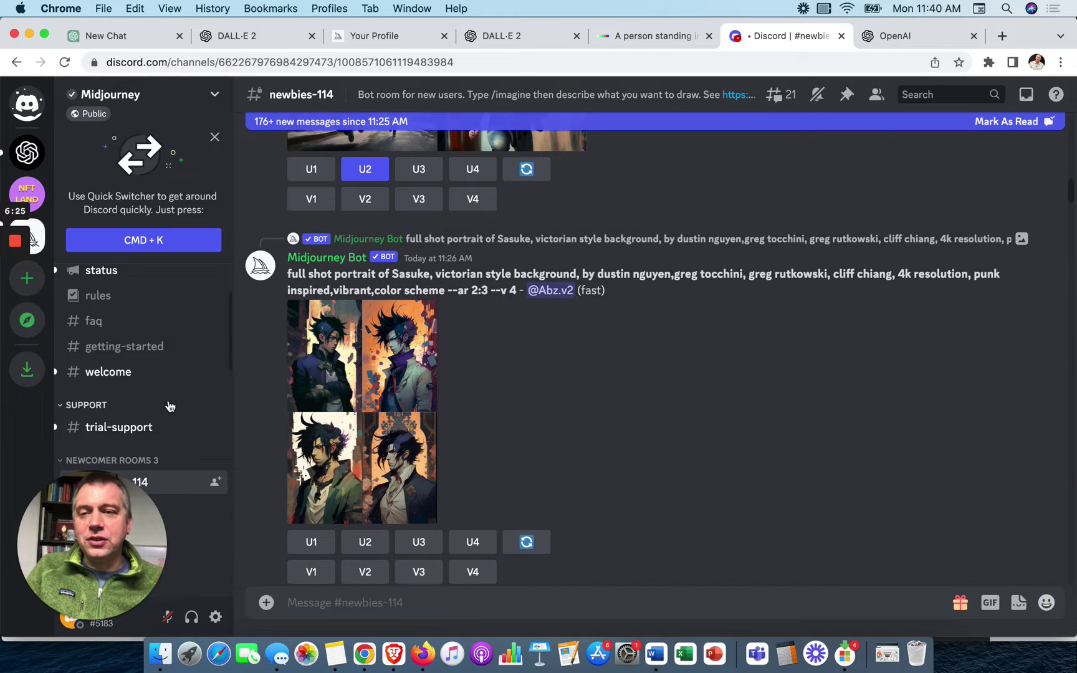
{"action": "scroll", "coordinate": [168, 402], "scroll_direction": "down", "scroll_amount": 3}
{"action": "scroll", "coordinate": [169, 400], "scroll_direction": "down", "scroll_amount": 2}
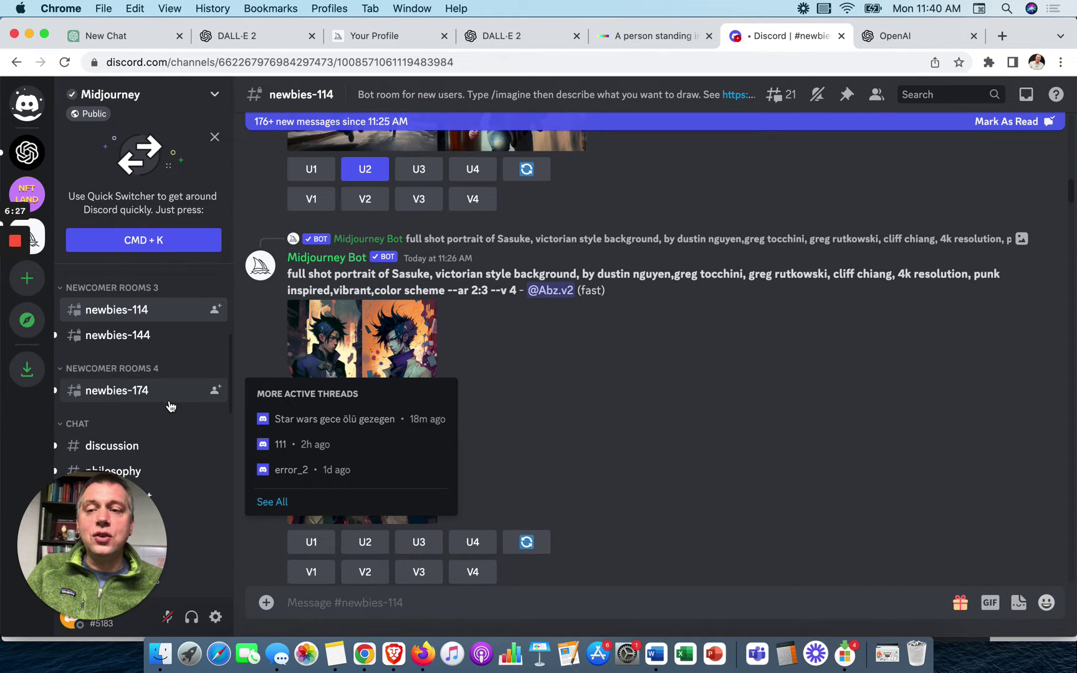
{"action": "mouse_move", "coordinate": [141, 313]}
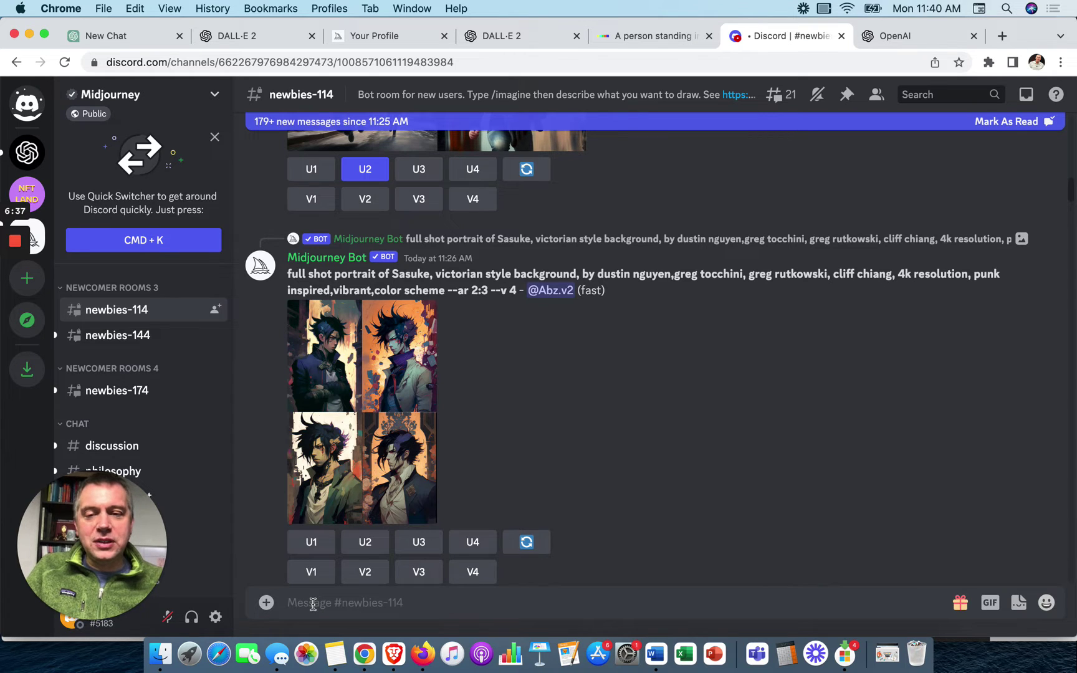
{"action": "type", "text": "/"}
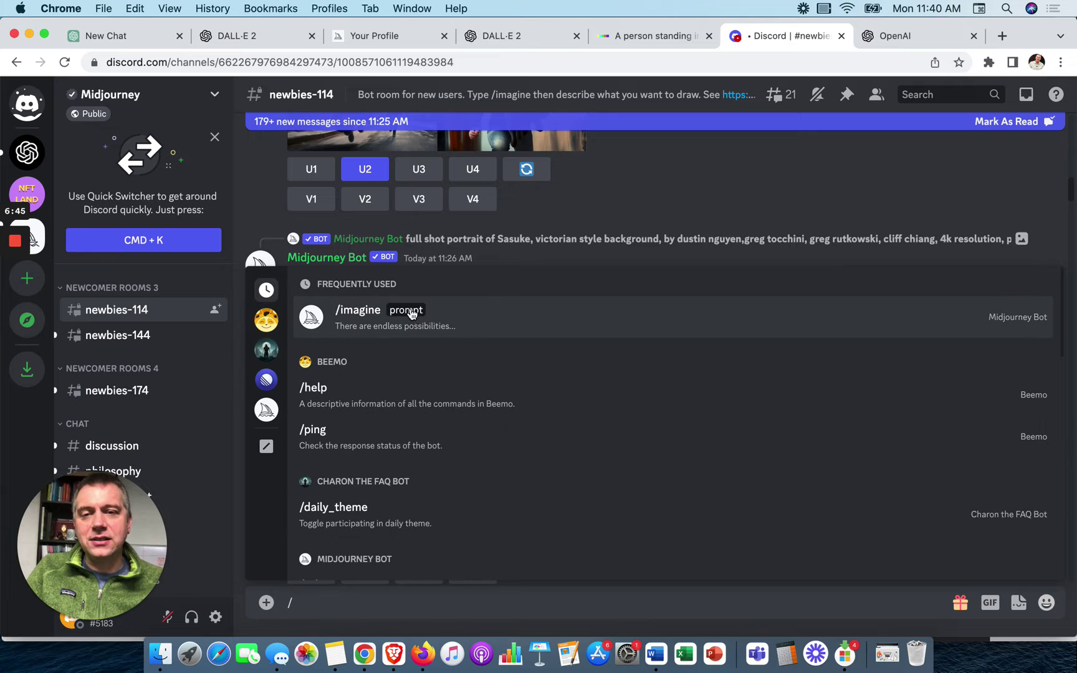
{"action": "left_click", "coordinate": [403, 329]}
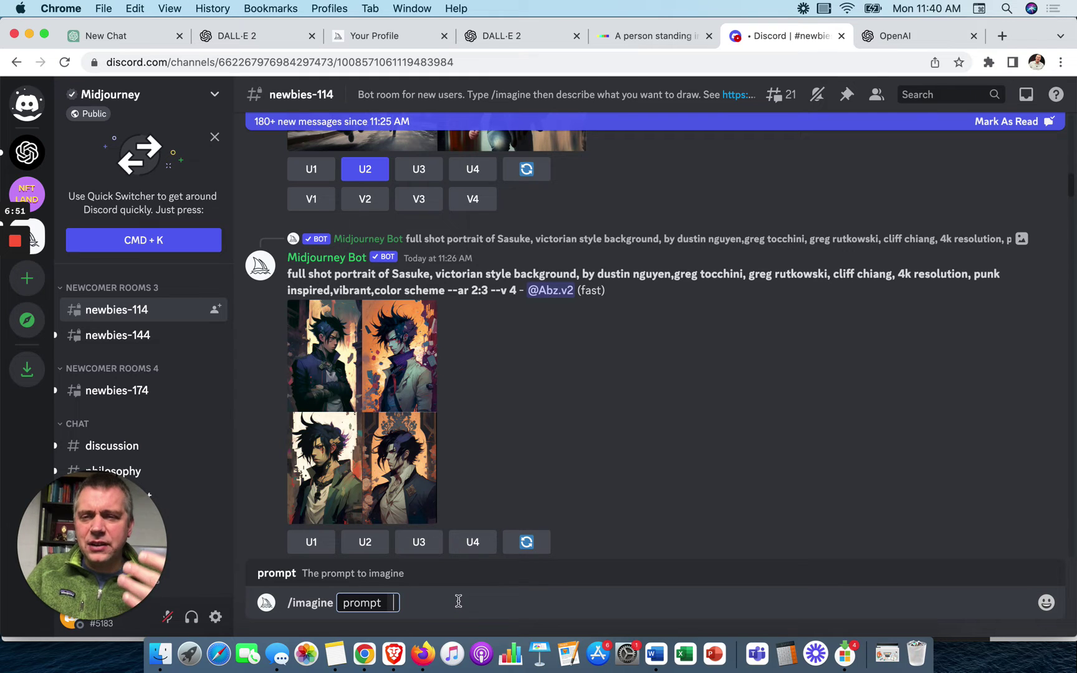
{"action": "left_click", "coordinate": [531, 43]}
{"action": "left_click", "coordinate": [683, 42]}
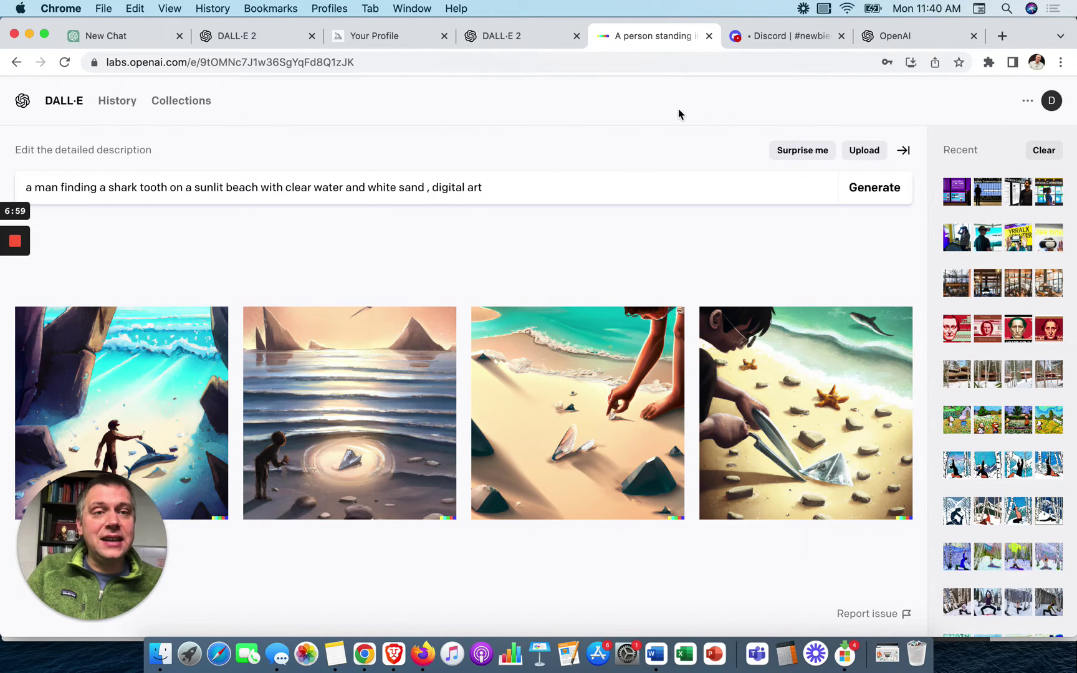
{"action": "left_click", "coordinate": [797, 47]}
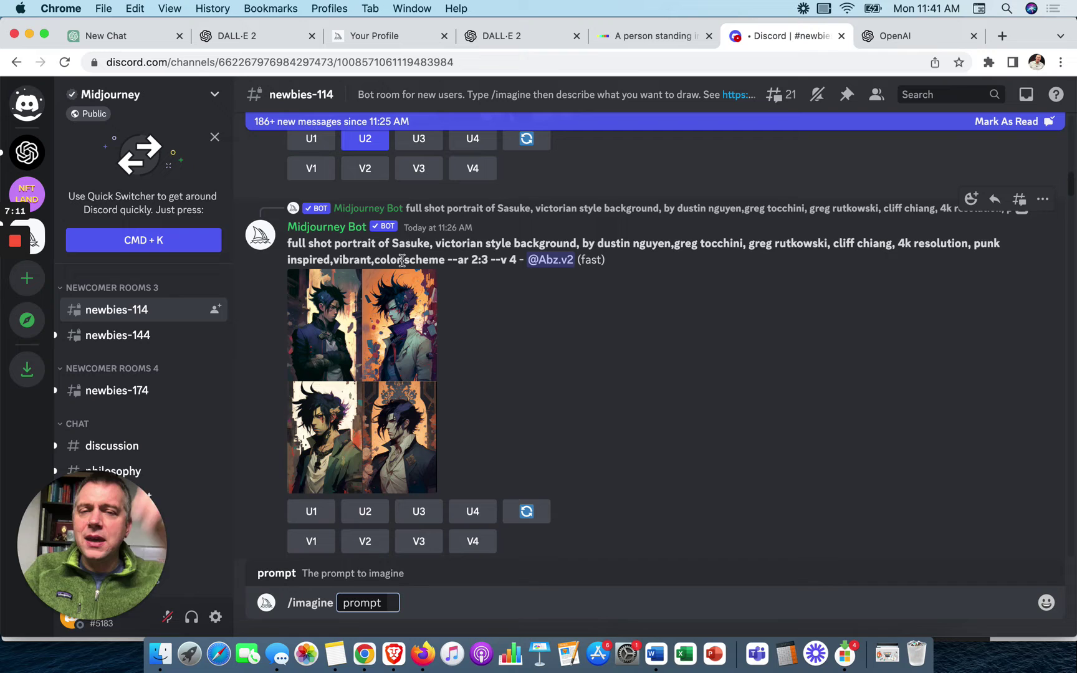
{"action": "scroll", "coordinate": [514, 264], "scroll_direction": "down", "scroll_amount": 2}
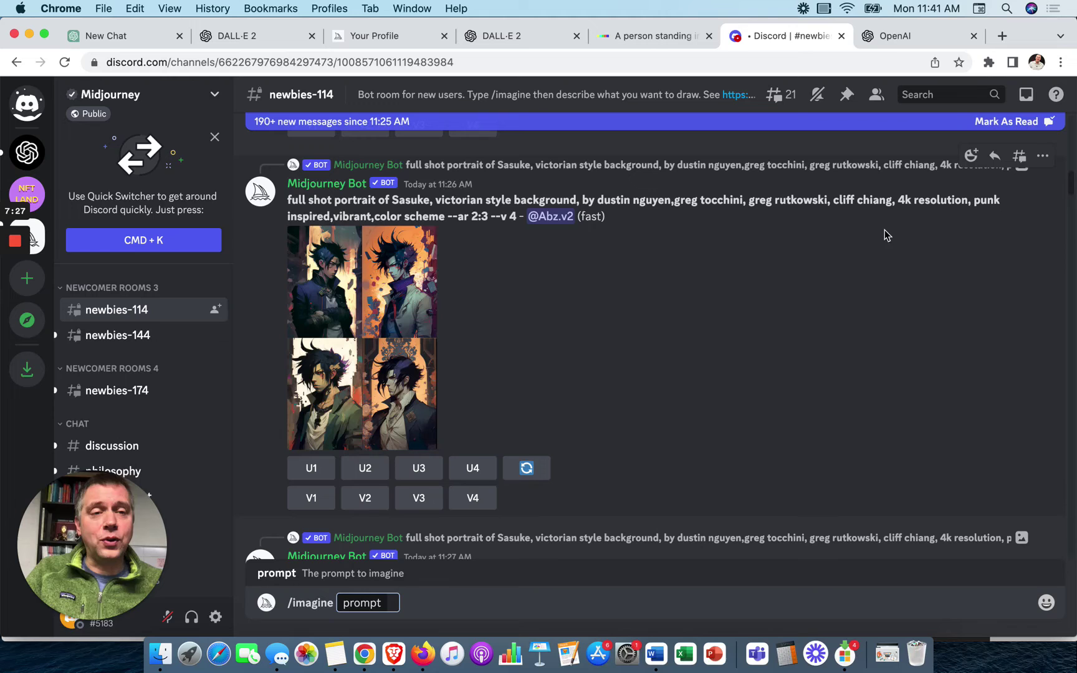
{"action": "scroll", "coordinate": [847, 277], "scroll_direction": "down", "scroll_amount": 4}
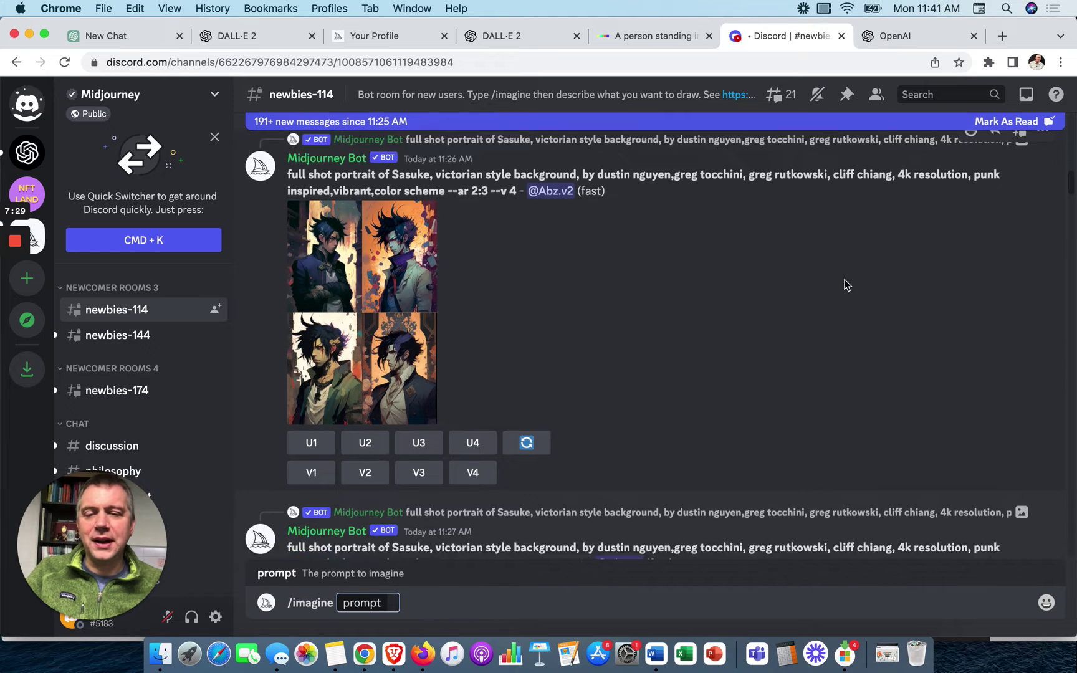
{"action": "scroll", "coordinate": [846, 285], "scroll_direction": "down", "scroll_amount": 1}
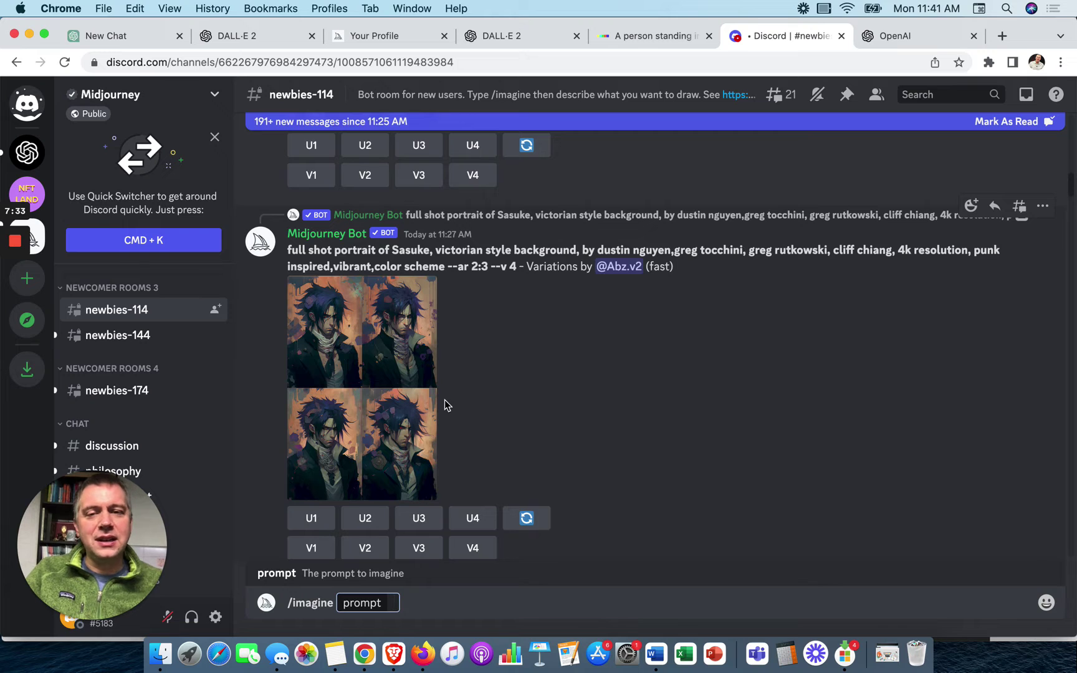
{"action": "scroll", "coordinate": [627, 311], "scroll_direction": "down", "scroll_amount": 10}
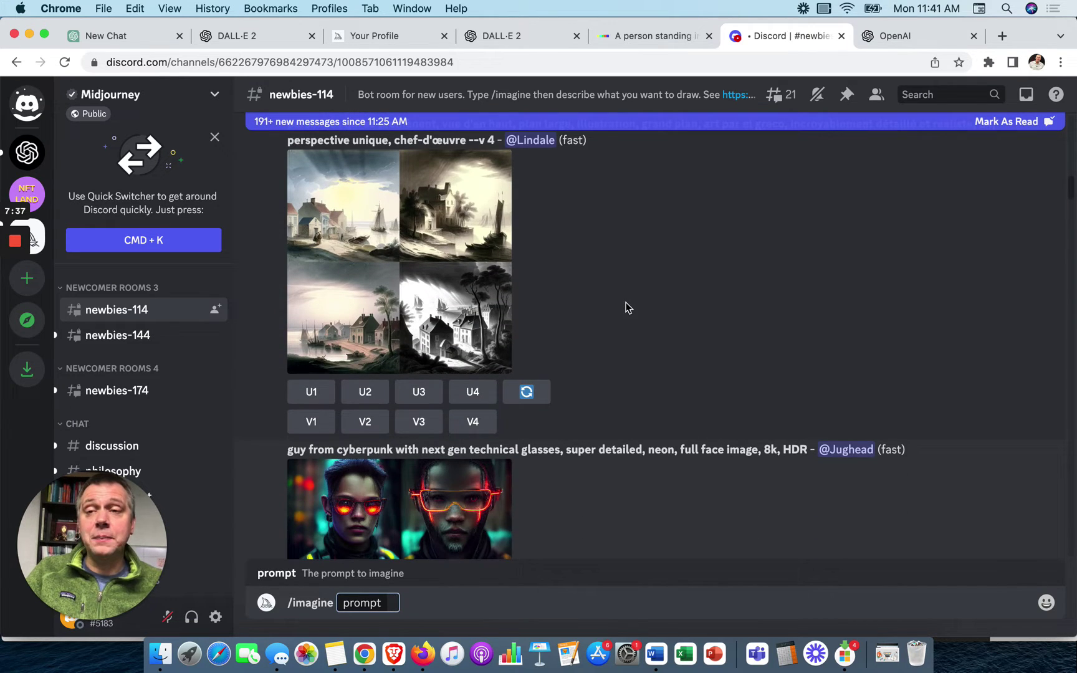
{"action": "scroll", "coordinate": [627, 308], "scroll_direction": "down", "scroll_amount": 1}
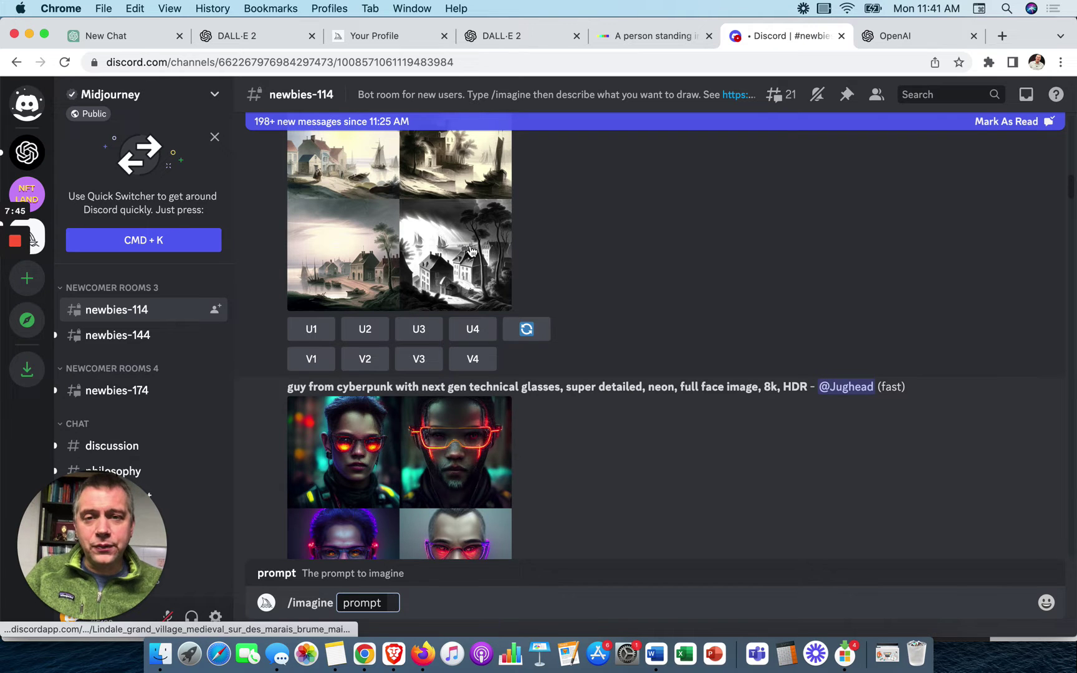
{"action": "scroll", "coordinate": [471, 252], "scroll_direction": "up", "scroll_amount": 1}
{"action": "scroll", "coordinate": [471, 251], "scroll_direction": "up", "scroll_amount": 2}
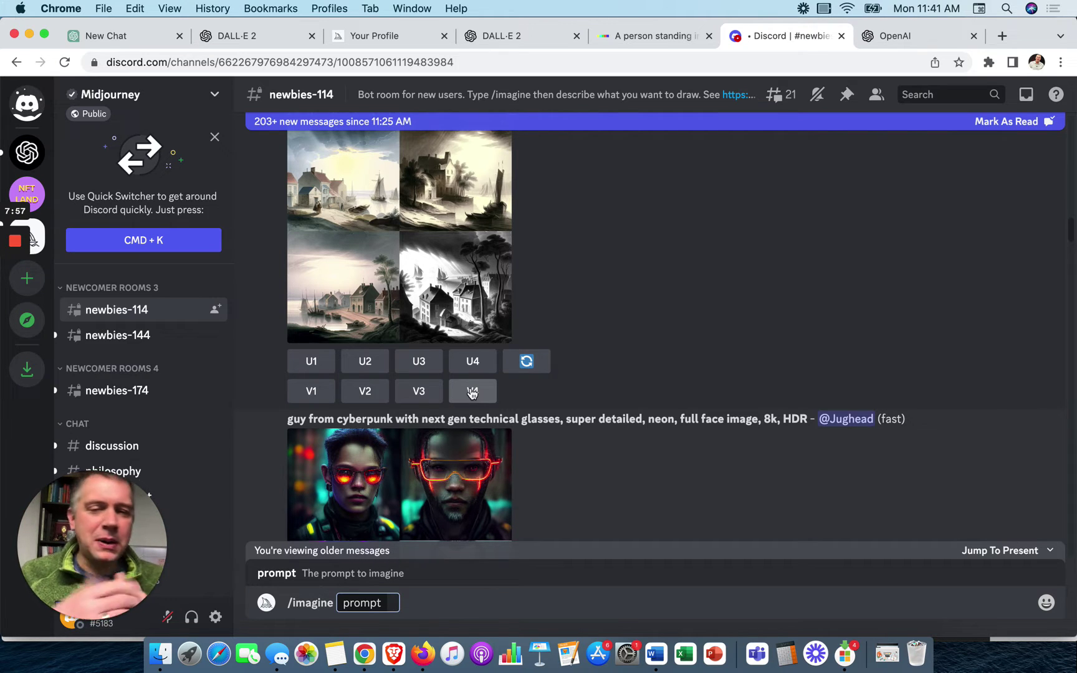
Step: Scroll through the rest of the Discord chat, then return to the digital-art shark-tooth images in DALL·E
{"action": "scroll", "coordinate": [472, 393], "scroll_direction": "down", "scroll_amount": 3}
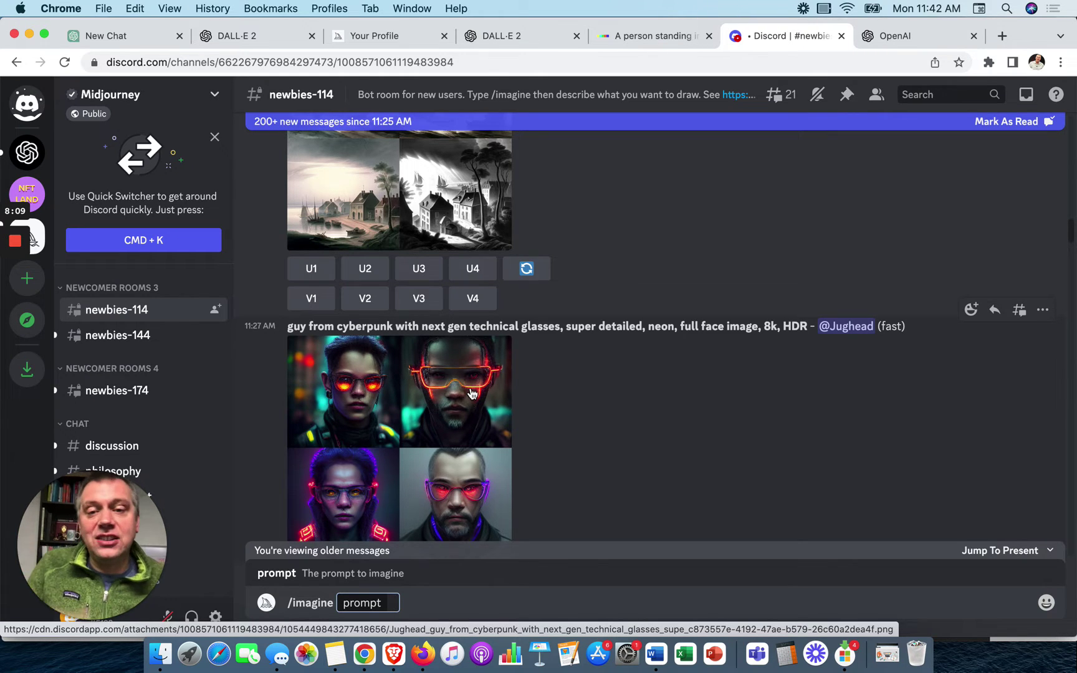
{"action": "scroll", "coordinate": [471, 393], "scroll_direction": "down", "scroll_amount": 5}
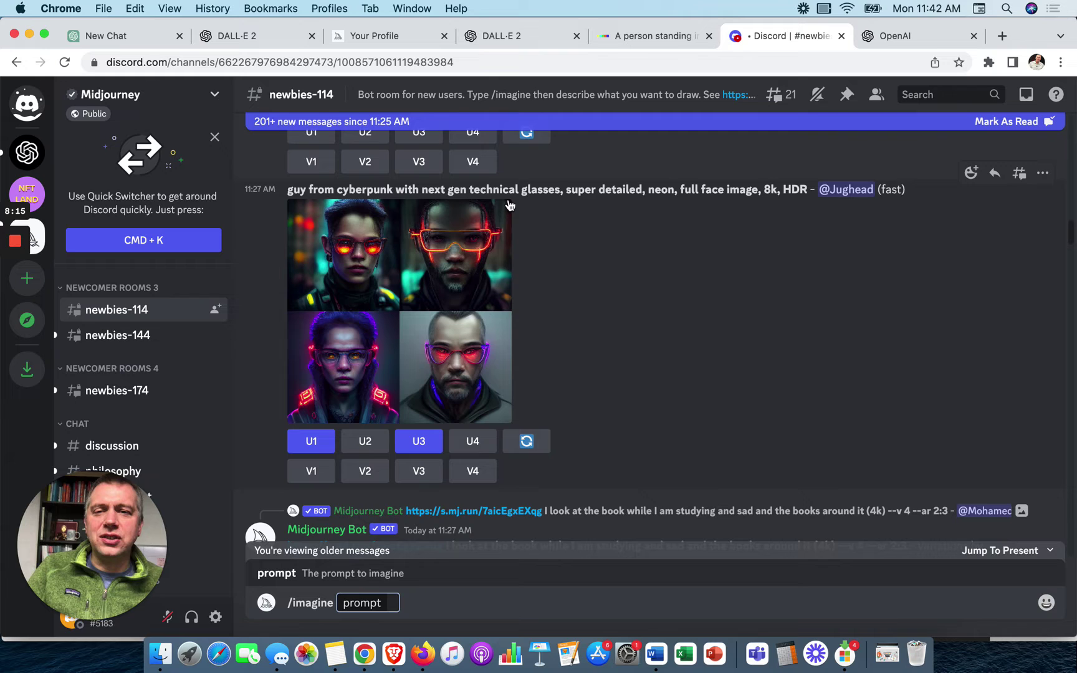
{"action": "scroll", "coordinate": [410, 362], "scroll_direction": "down", "scroll_amount": 10}
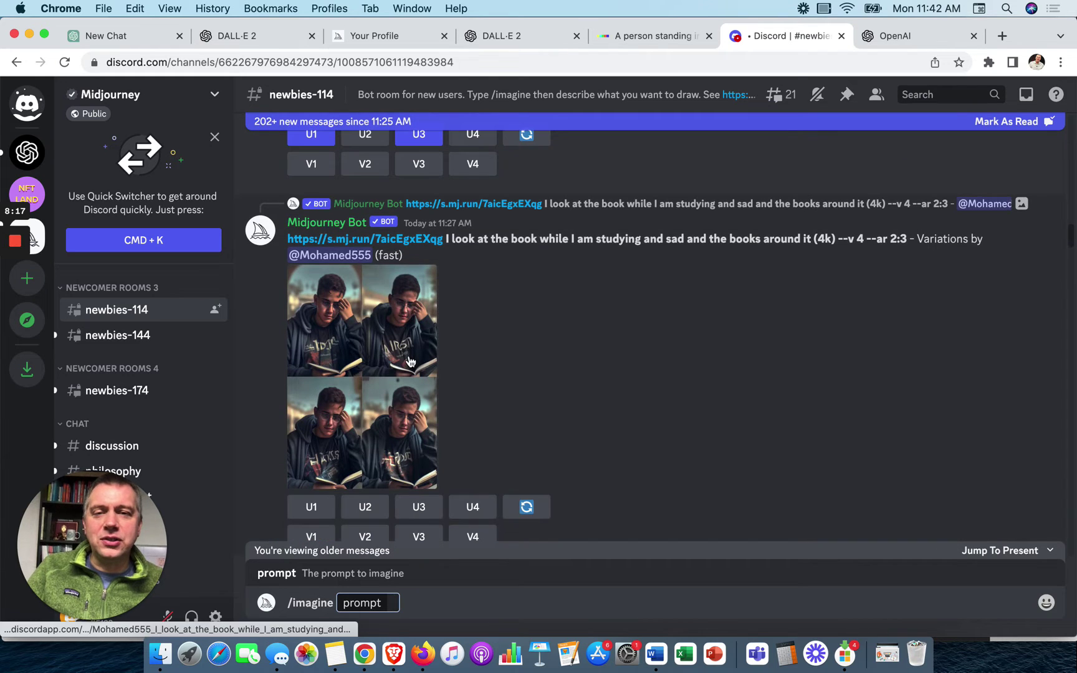
{"action": "scroll", "coordinate": [410, 362], "scroll_direction": "down", "scroll_amount": 10}
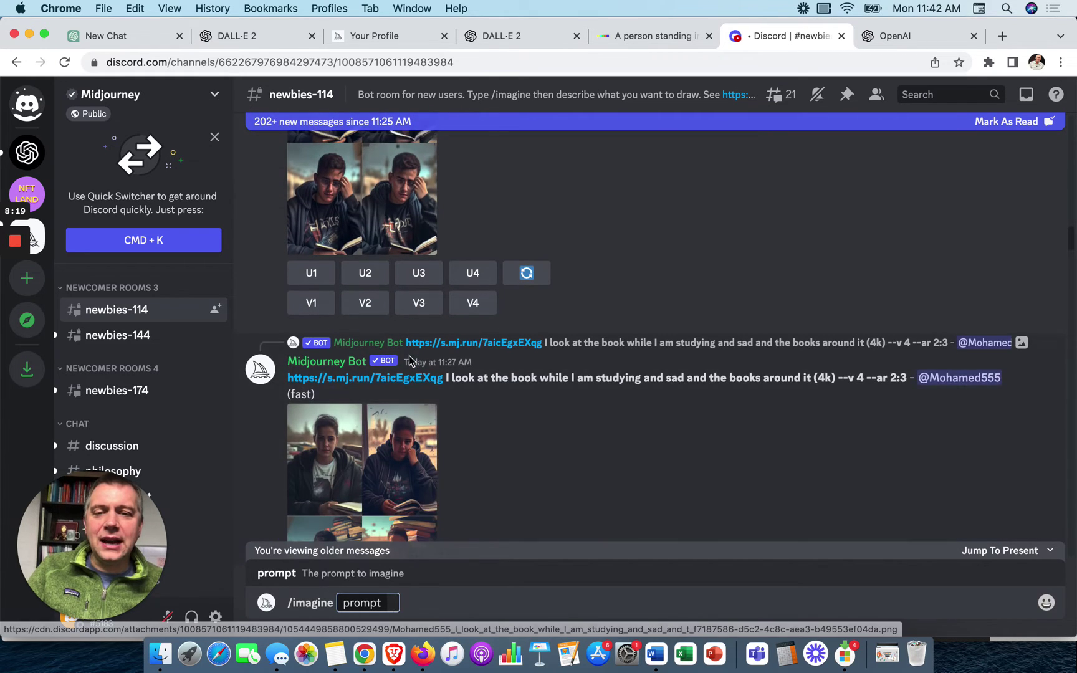
{"action": "scroll", "coordinate": [408, 361], "scroll_direction": "down", "scroll_amount": 15}
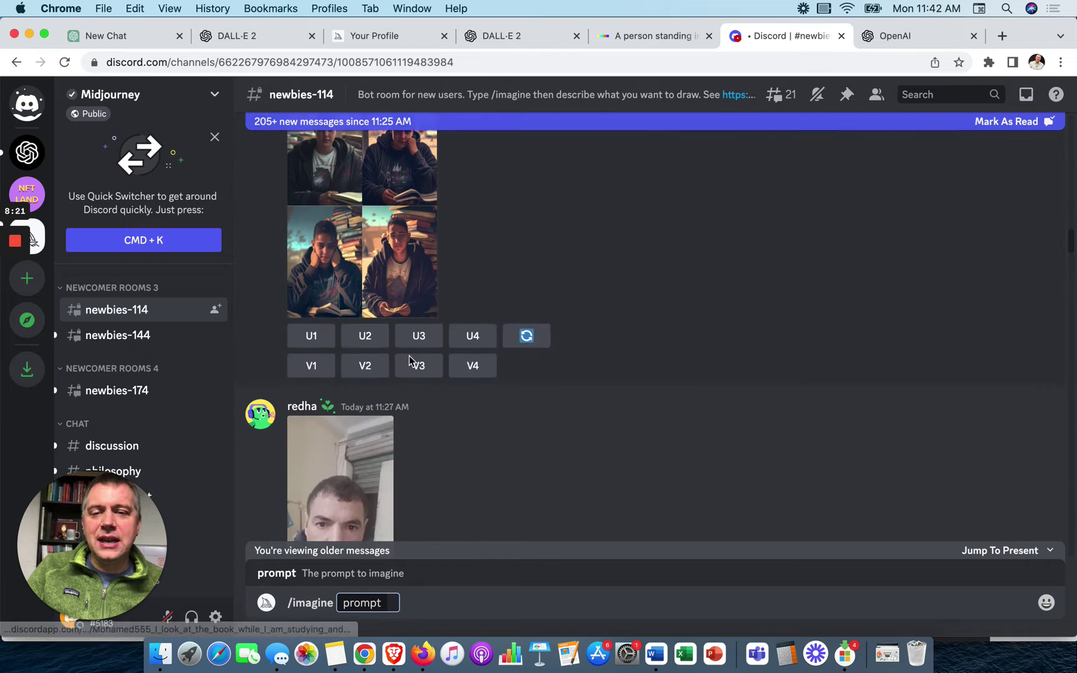
{"action": "scroll", "coordinate": [409, 360], "scroll_direction": "down", "scroll_amount": 15}
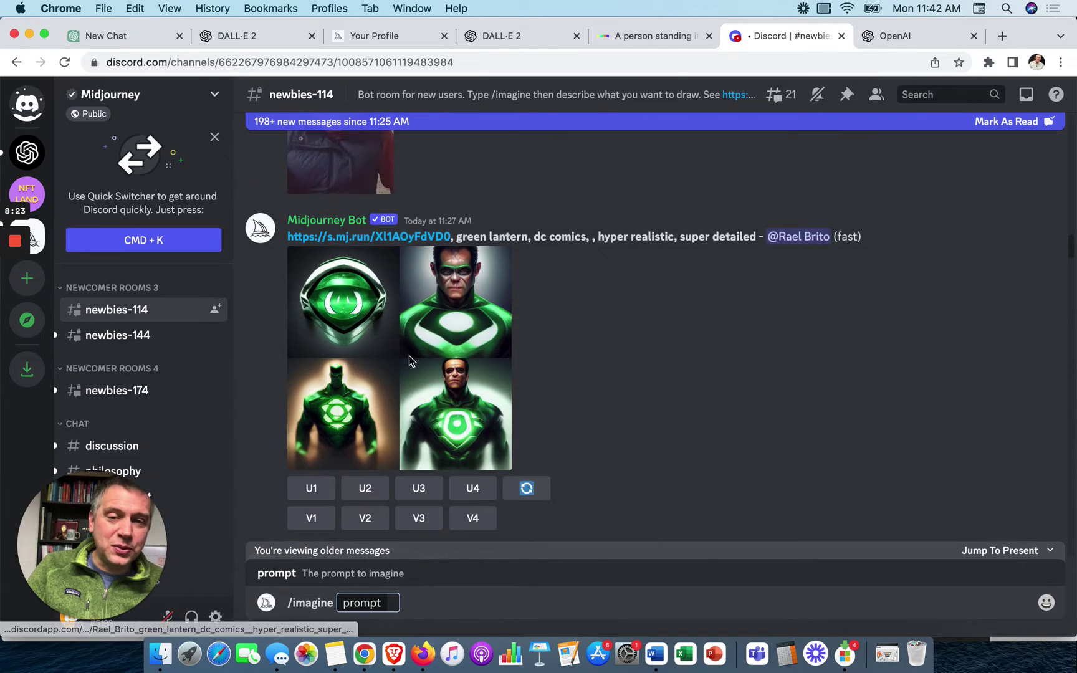
{"action": "scroll", "coordinate": [409, 361], "scroll_direction": "down", "scroll_amount": 15}
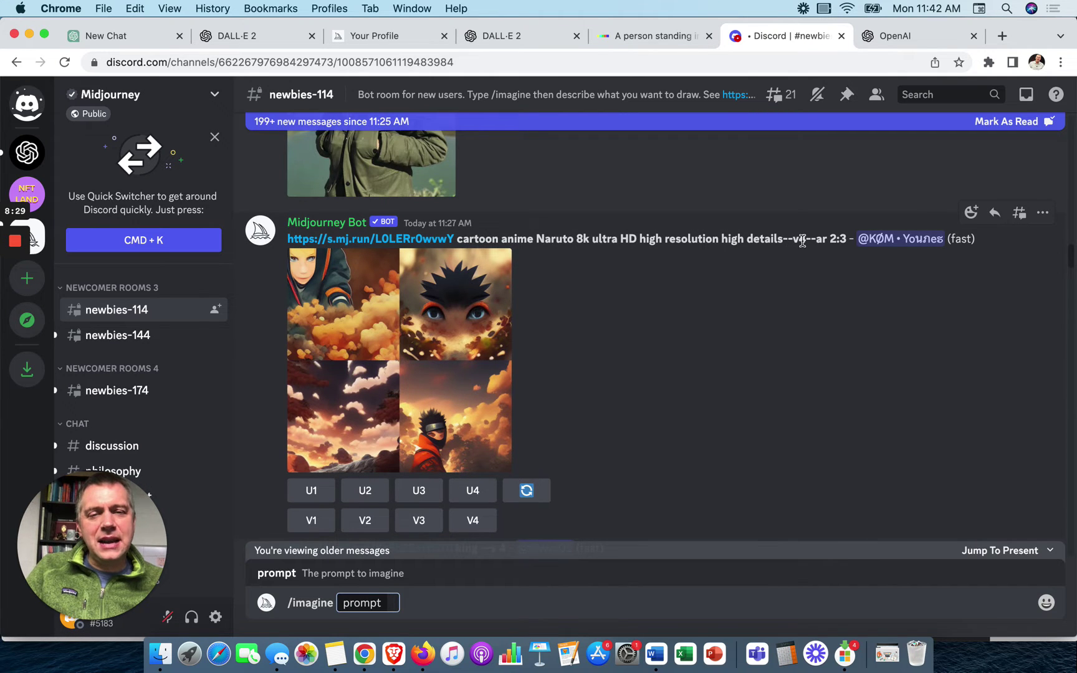
{"action": "left_click", "coordinate": [651, 35]}
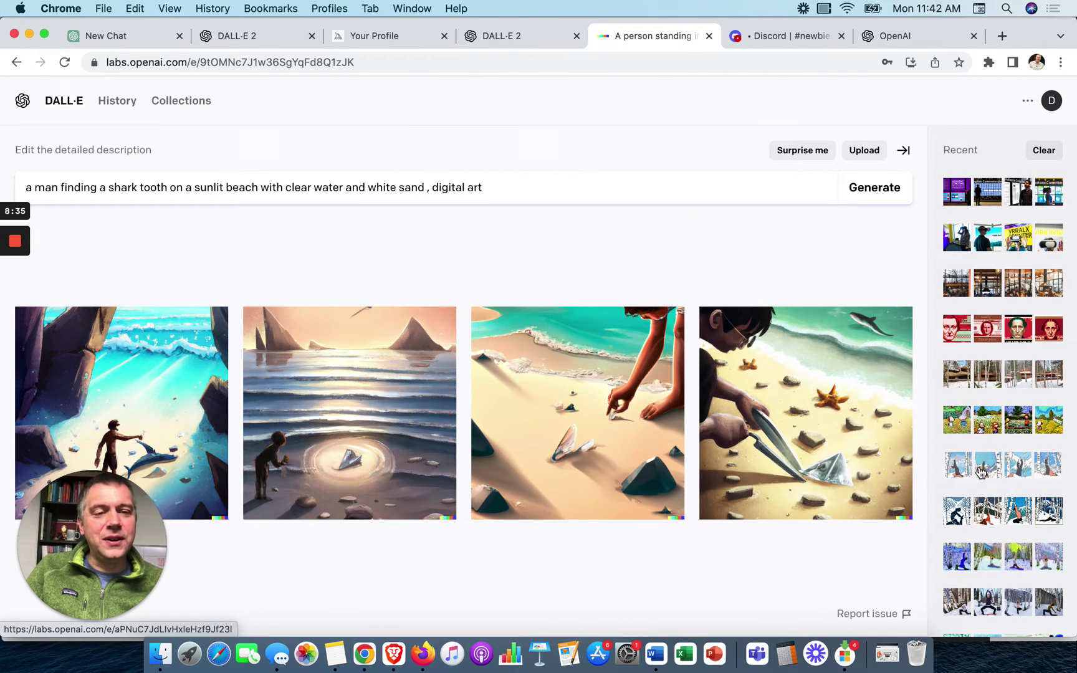
{"action": "left_click", "coordinate": [957, 555]}
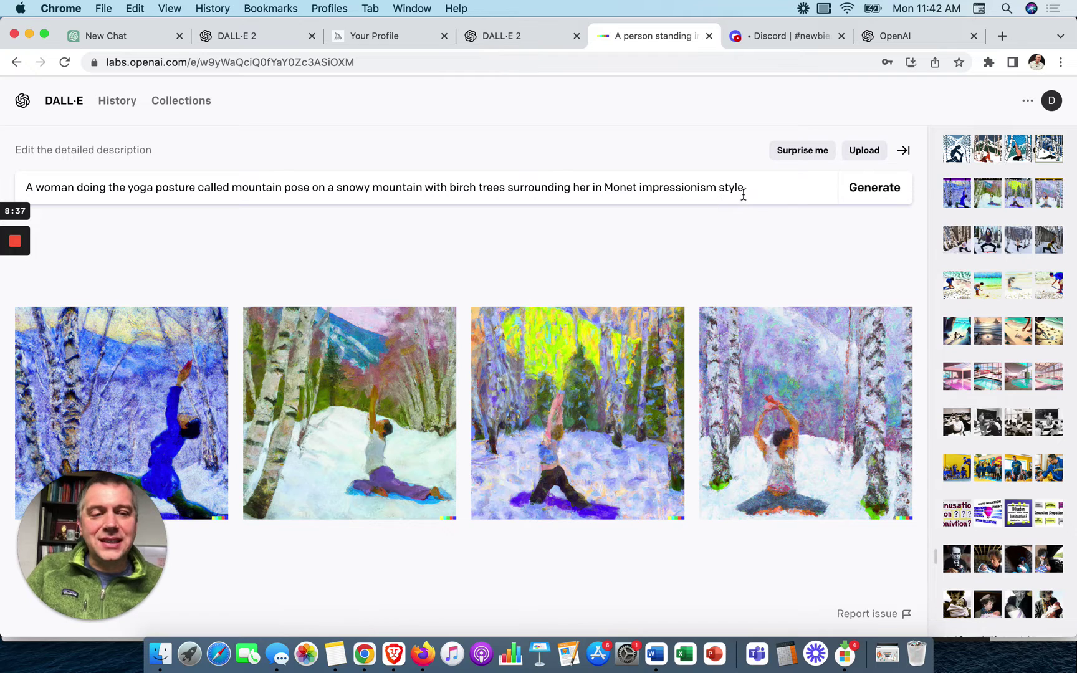
{"action": "scroll", "coordinate": [963, 318], "scroll_direction": "down", "scroll_amount": 10}
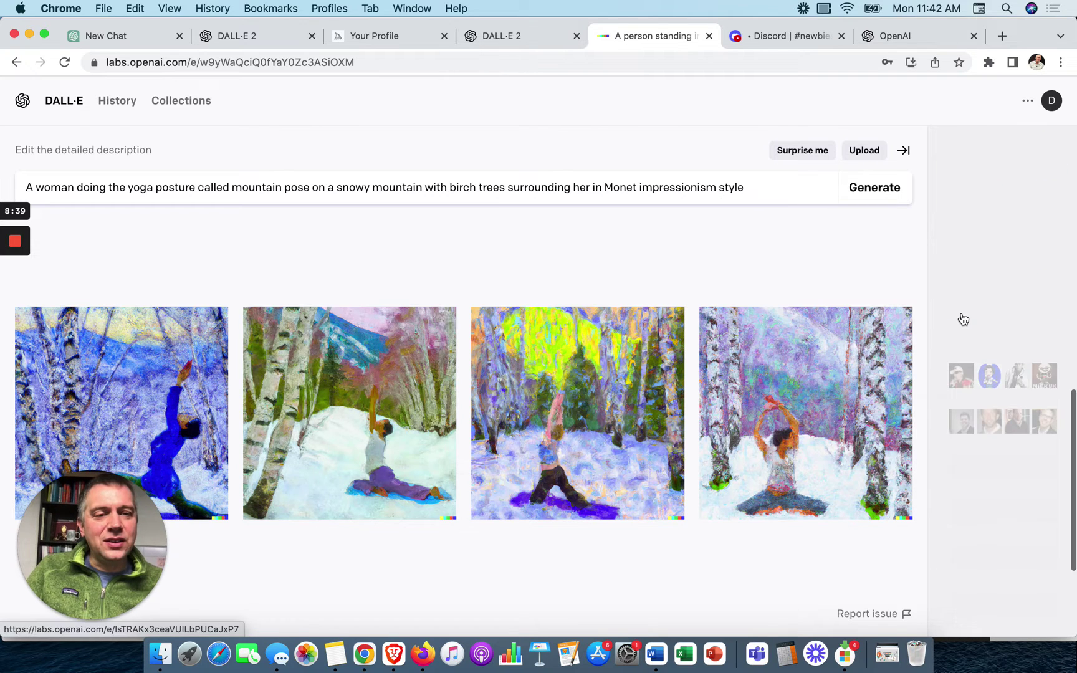
{"action": "scroll", "coordinate": [963, 319], "scroll_direction": "down", "scroll_amount": 3}
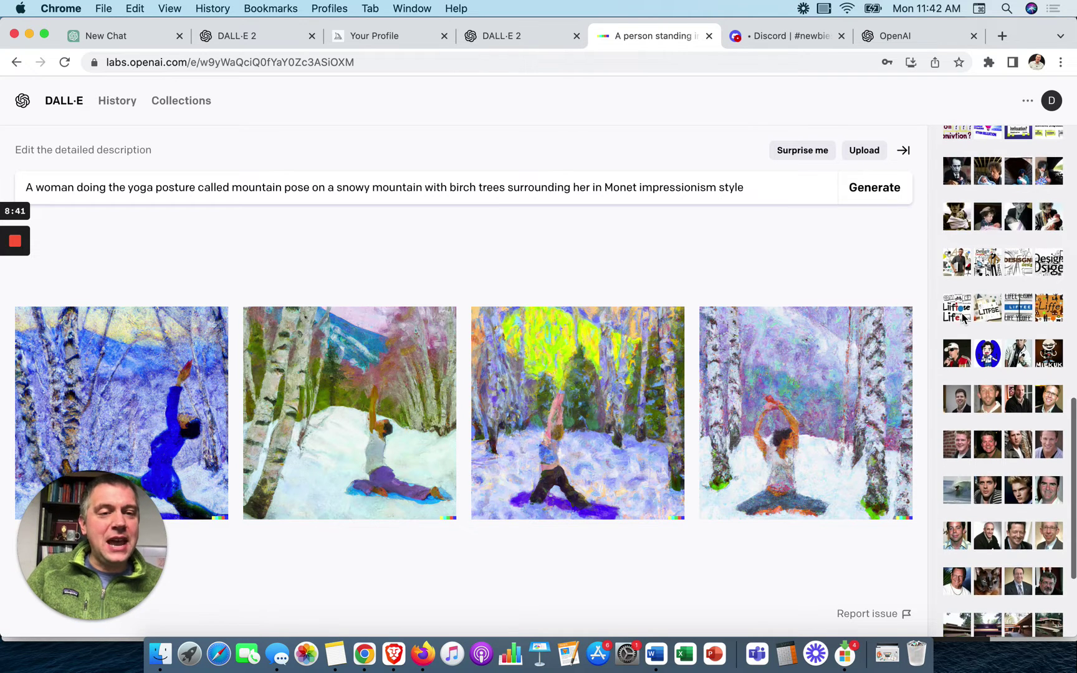
{"action": "scroll", "coordinate": [963, 318], "scroll_direction": "down", "scroll_amount": 5}
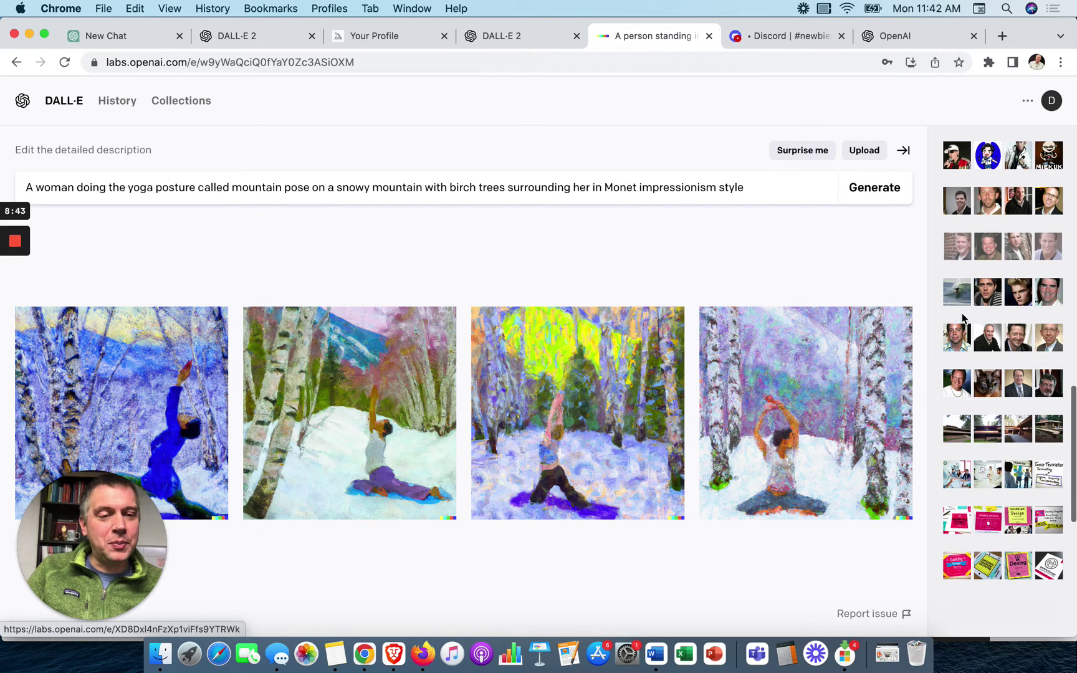
{"action": "scroll", "coordinate": [963, 318], "scroll_direction": "down", "scroll_amount": 3}
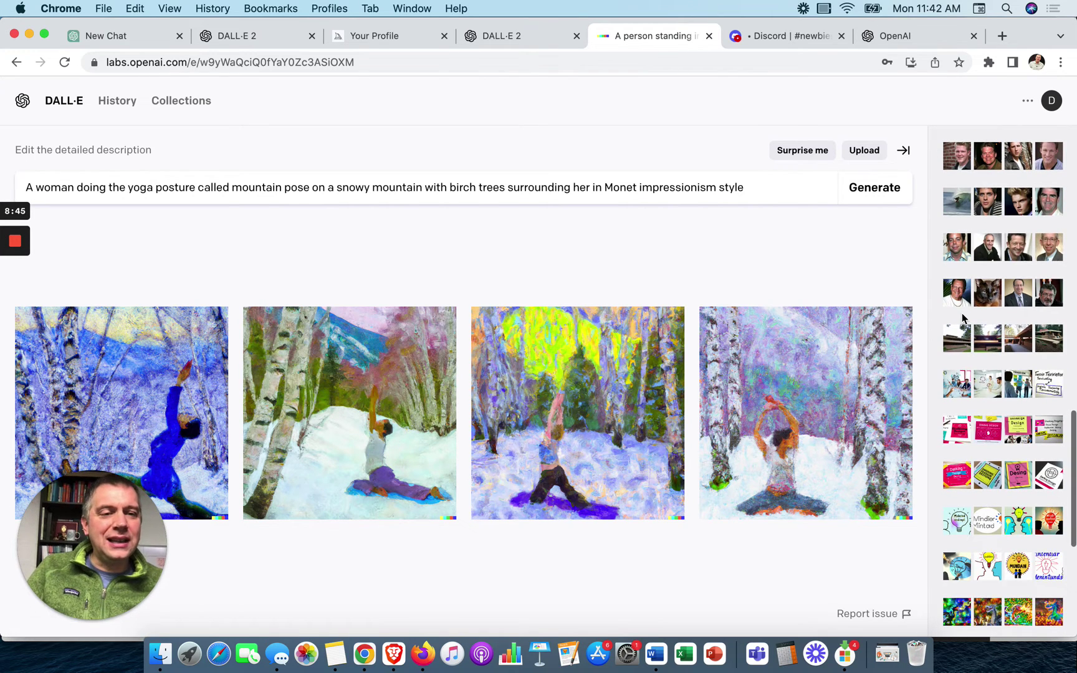
{"action": "scroll", "coordinate": [962, 318], "scroll_direction": "down", "scroll_amount": 8}
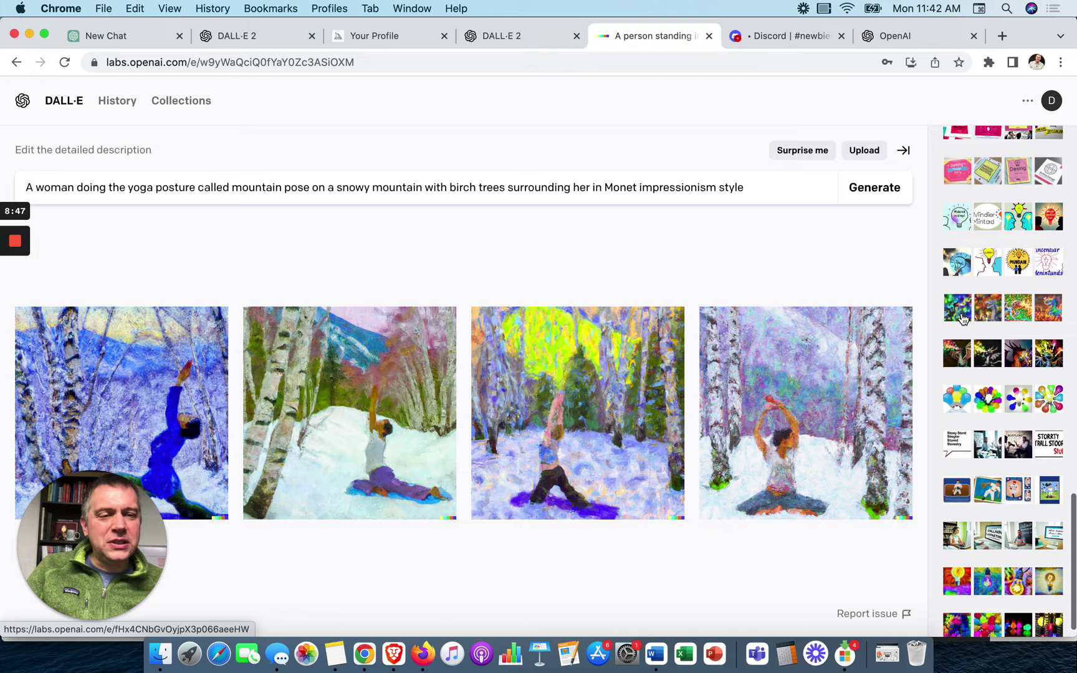
{"action": "left_click", "coordinate": [986, 399]}
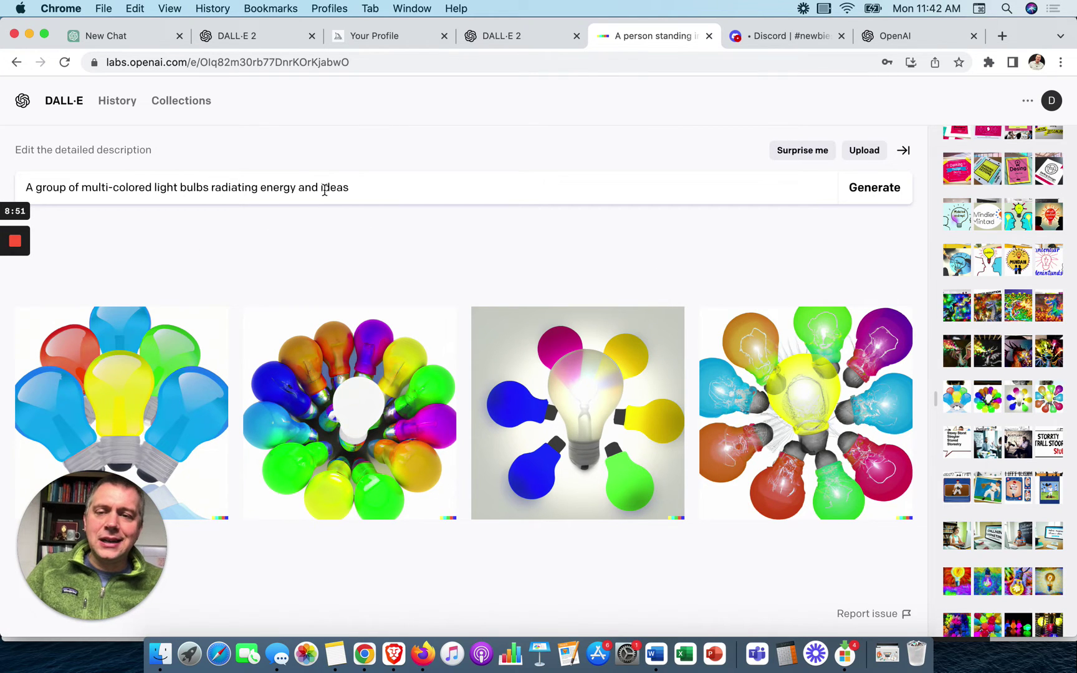
{"action": "scroll", "coordinate": [959, 474], "scroll_direction": "down", "scroll_amount": 2}
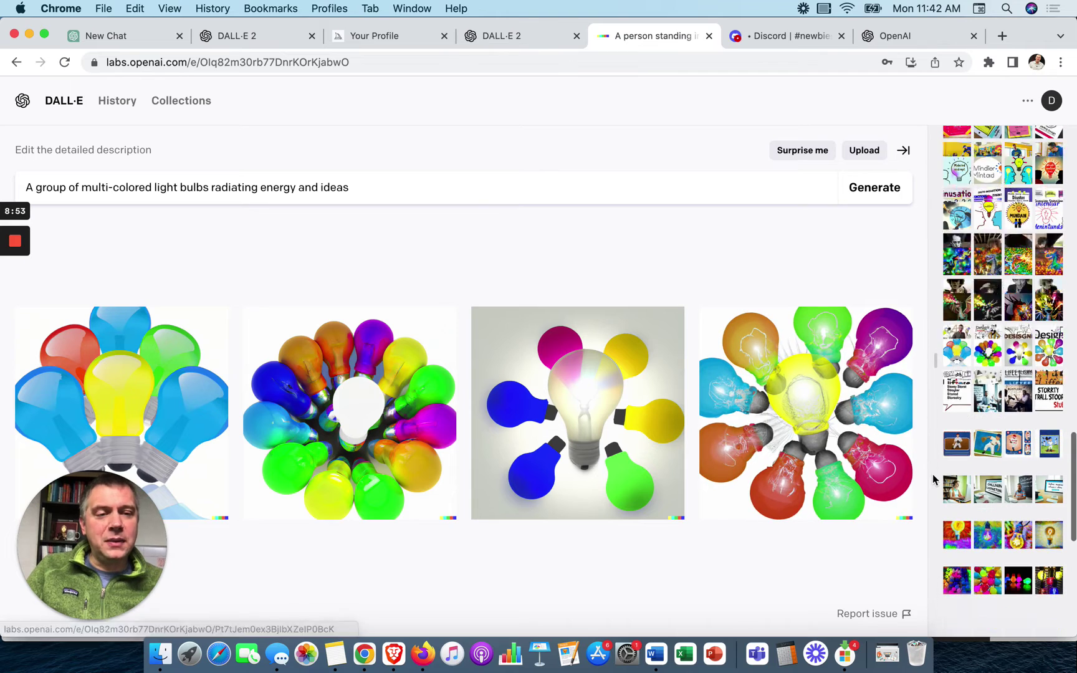
{"action": "left_click", "coordinate": [1003, 533]}
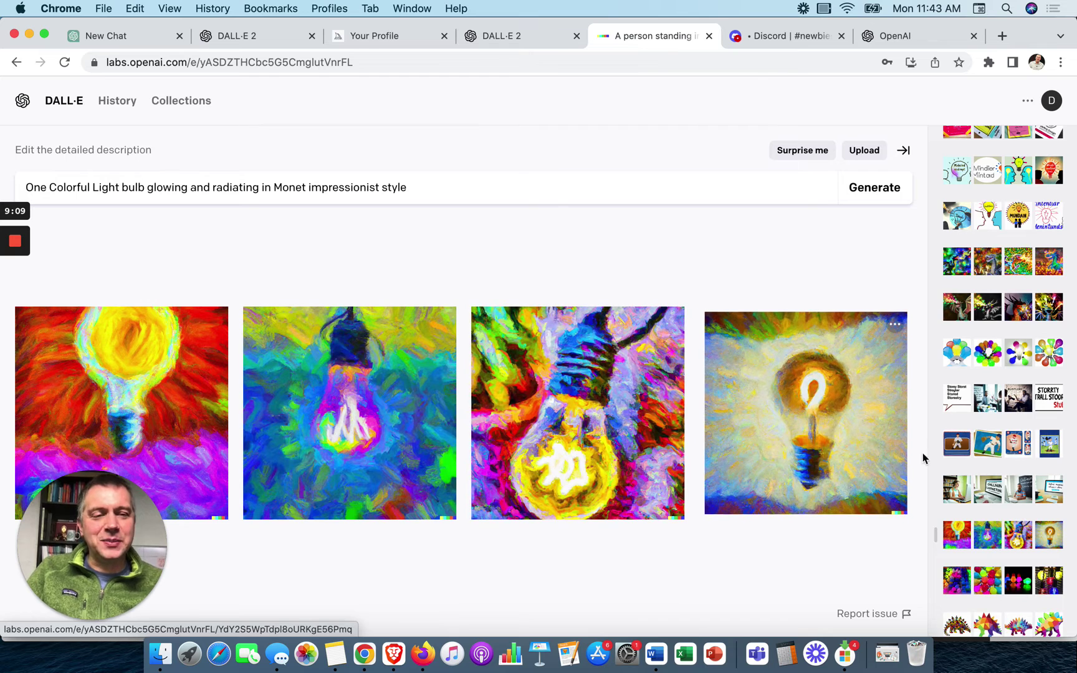
{"action": "scroll", "coordinate": [1003, 486], "scroll_direction": "down", "scroll_amount": 5}
{"action": "left_click", "coordinate": [1003, 486]}
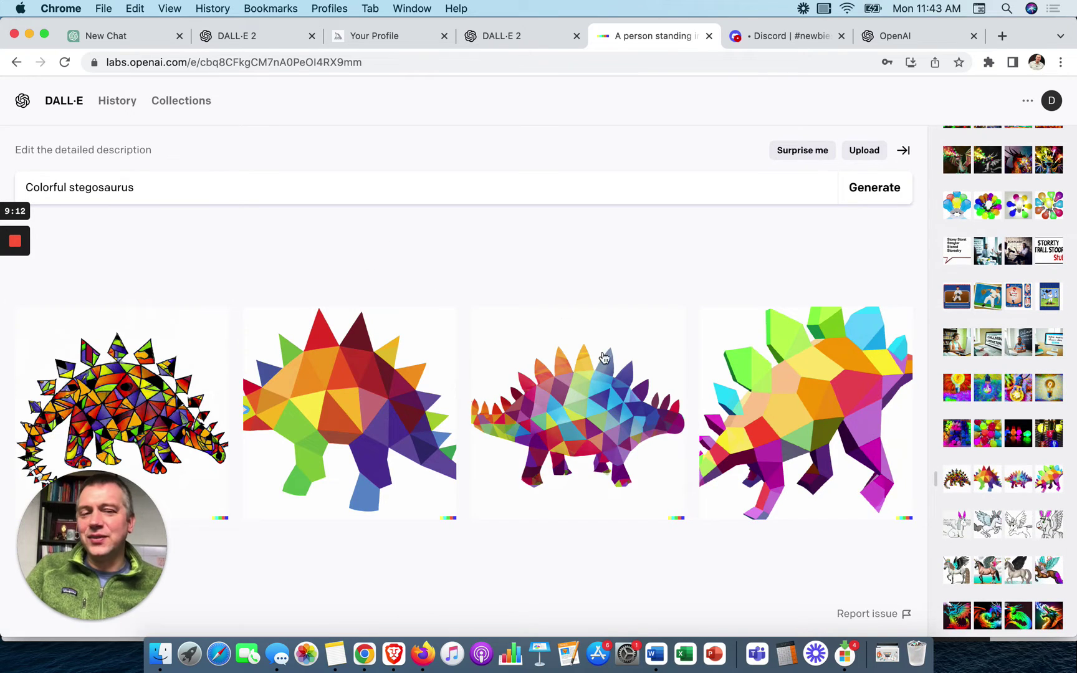
{"action": "scroll", "coordinate": [1012, 480], "scroll_direction": "down", "scroll_amount": 2}
{"action": "left_click", "coordinate": [1014, 480]}
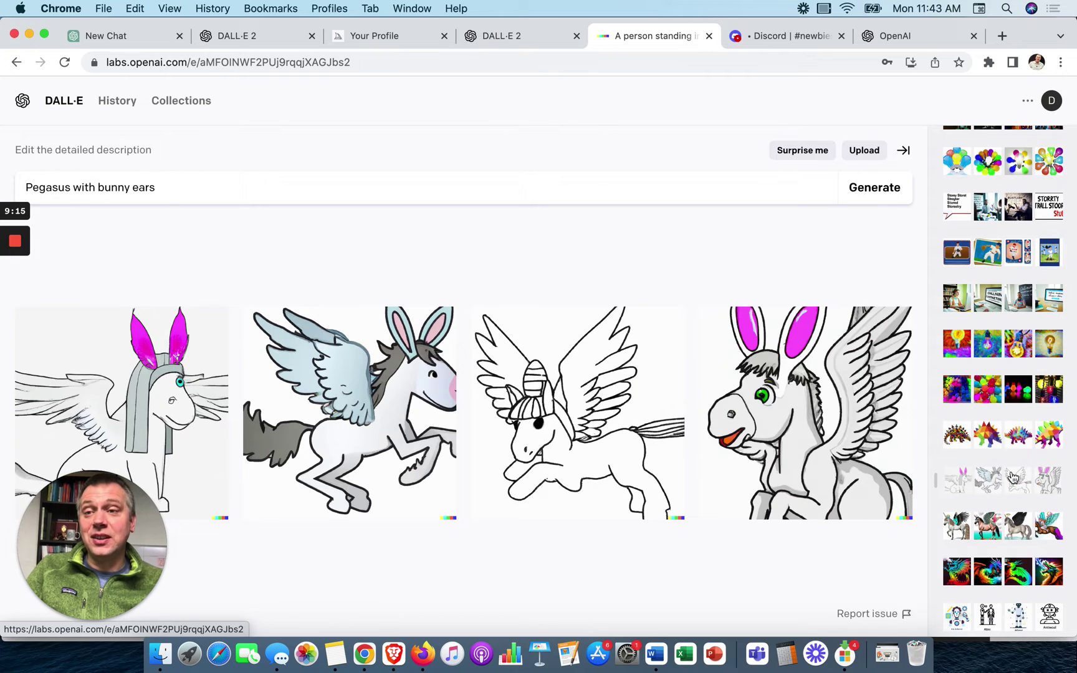
{"action": "left_click", "coordinate": [1016, 527]}
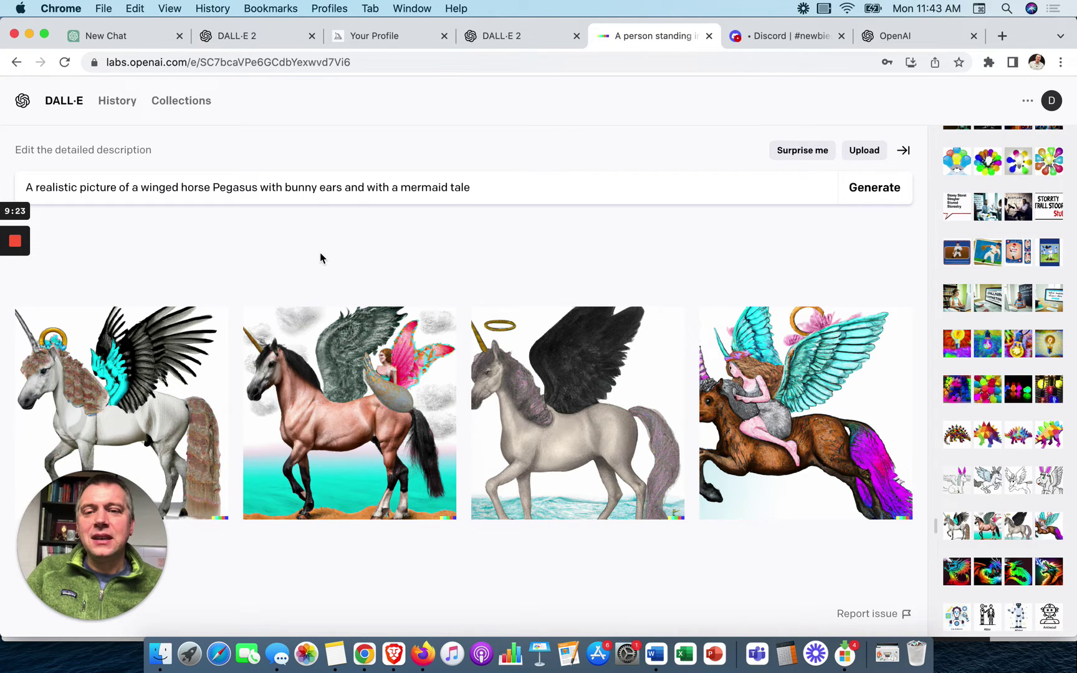
{"action": "mouse_move", "coordinate": [657, 340]}
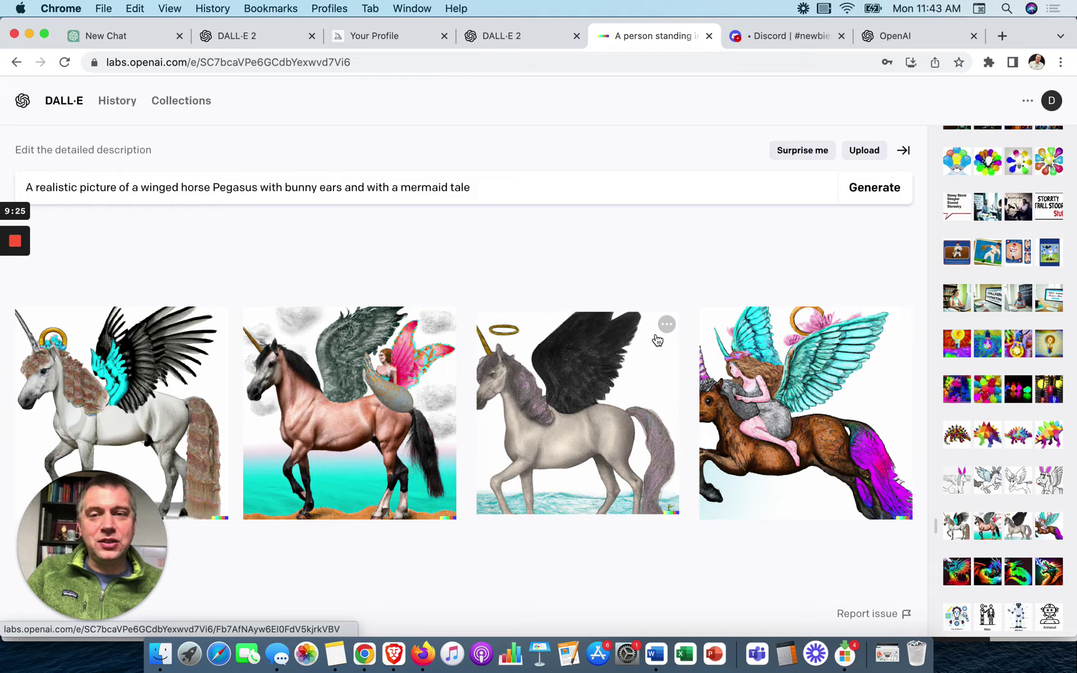
{"action": "mouse_move", "coordinate": [886, 464]}
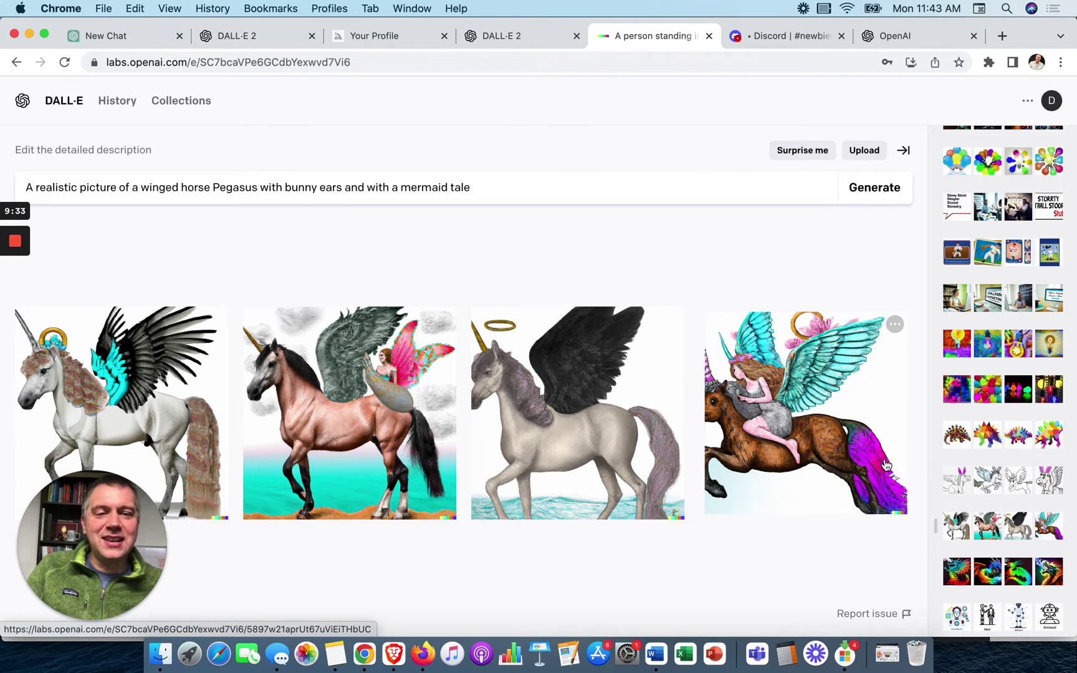
{"action": "scroll", "coordinate": [1053, 502], "scroll_direction": "down", "scroll_amount": 2}
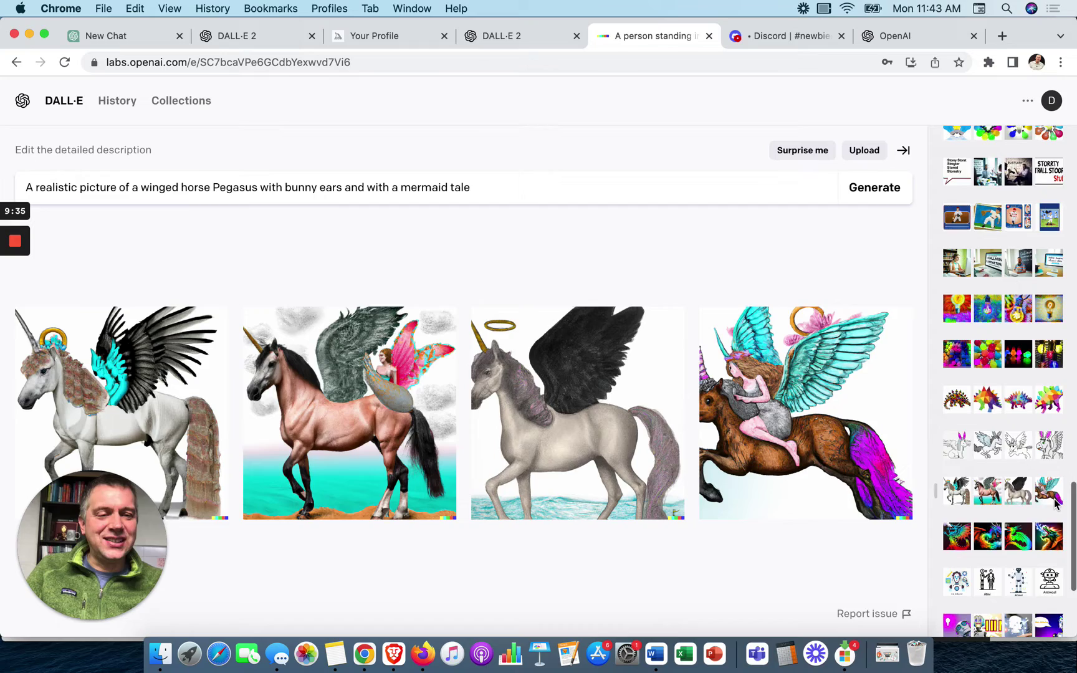
{"action": "scroll", "coordinate": [1055, 503], "scroll_direction": "down", "scroll_amount": 4}
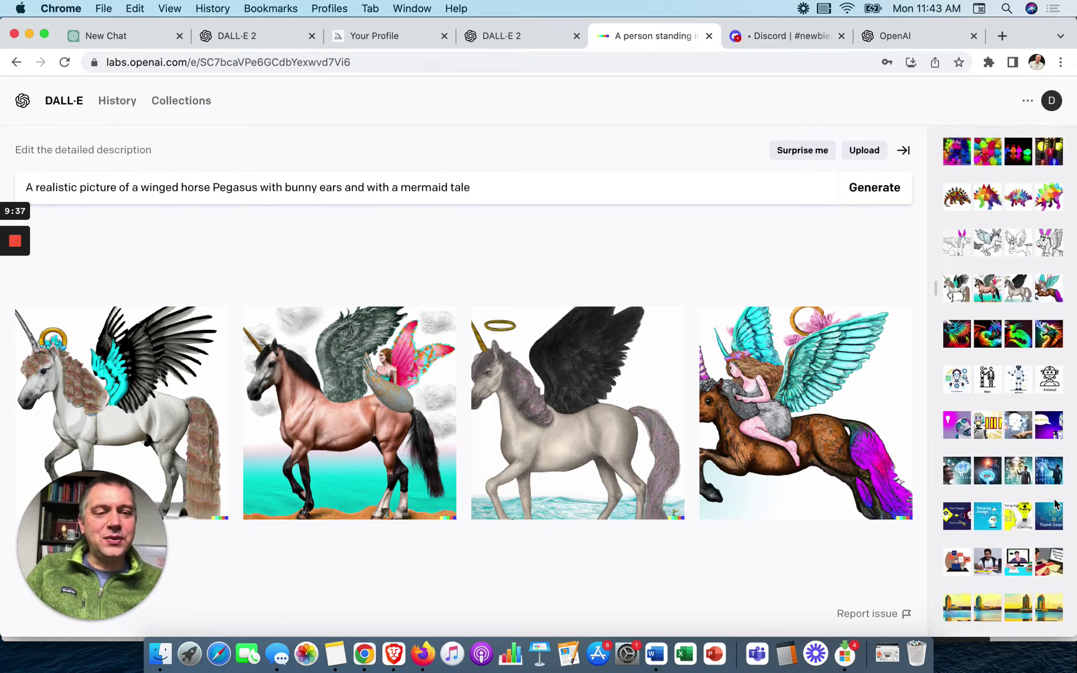
{"action": "scroll", "coordinate": [1044, 430], "scroll_direction": "down", "scroll_amount": 10}
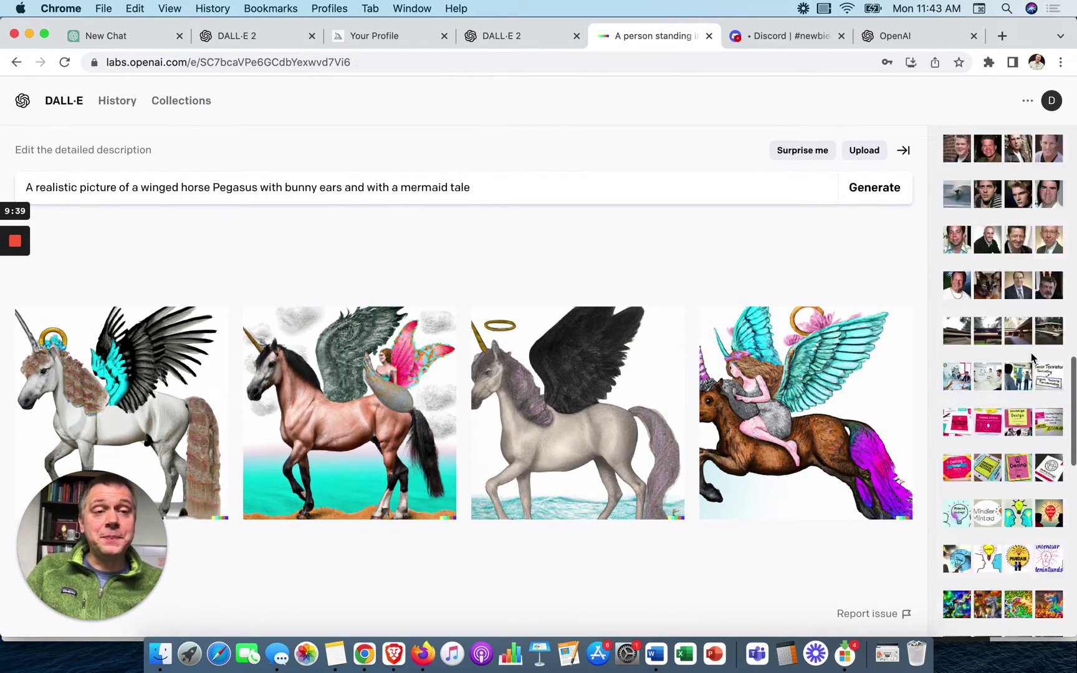
{"action": "scroll", "coordinate": [1031, 357], "scroll_direction": "up", "scroll_amount": 15}
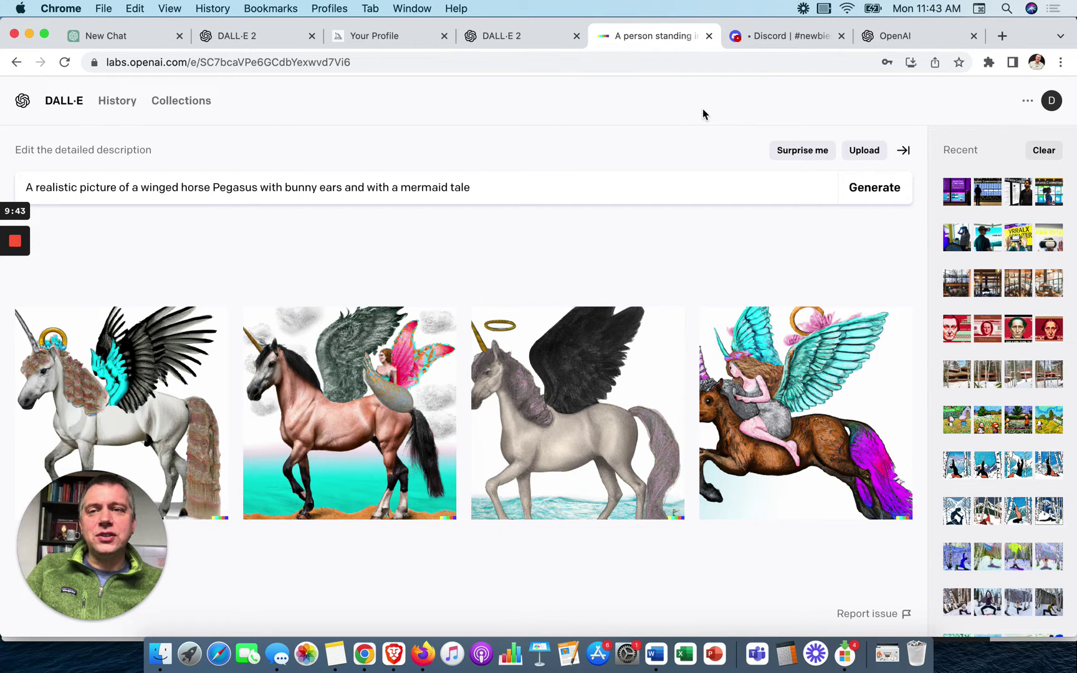
Step: Scroll through other users' Midjourney Bot grids in newbies-114, ending on four photorealistic male portraits
{"action": "left_click", "coordinate": [787, 42]}
{"action": "scroll", "coordinate": [608, 217], "scroll_direction": "down", "scroll_amount": 5}
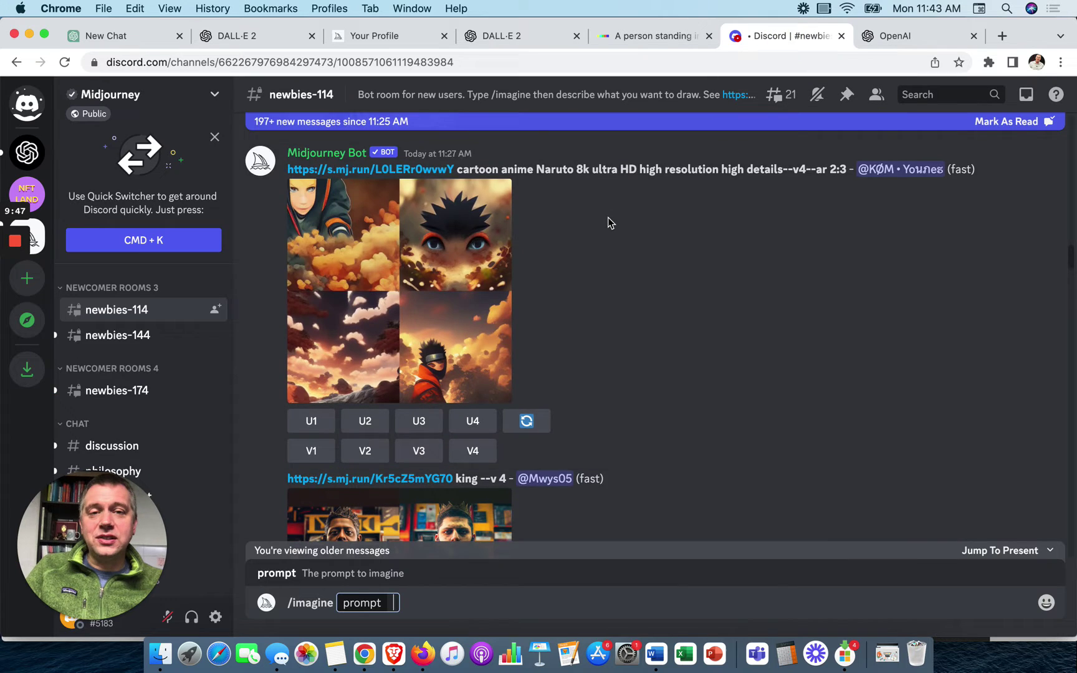
{"action": "scroll", "coordinate": [569, 375], "scroll_direction": "down", "scroll_amount": 7}
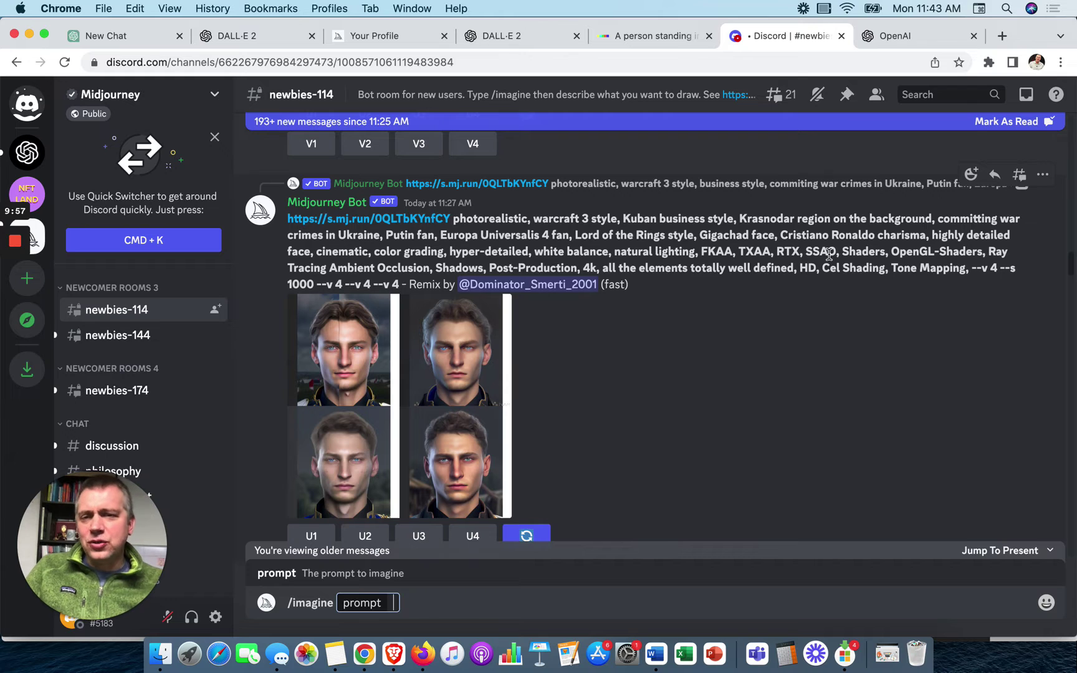
{"action": "scroll", "coordinate": [829, 253], "scroll_direction": "down", "scroll_amount": 5}
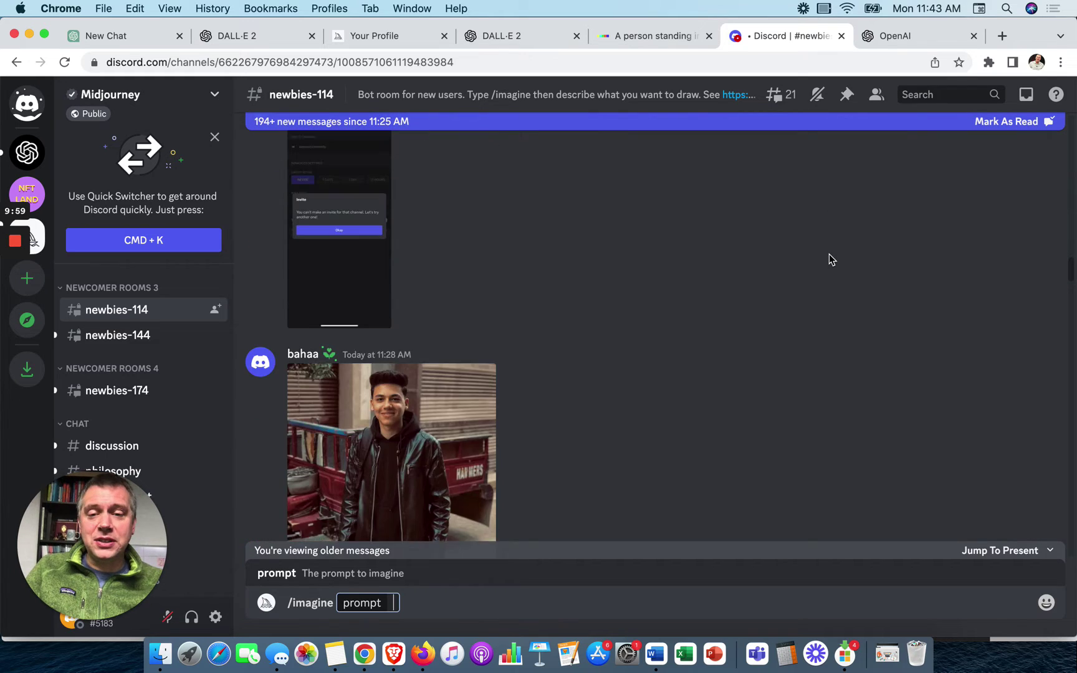
{"action": "scroll", "coordinate": [831, 259], "scroll_direction": "down", "scroll_amount": 10}
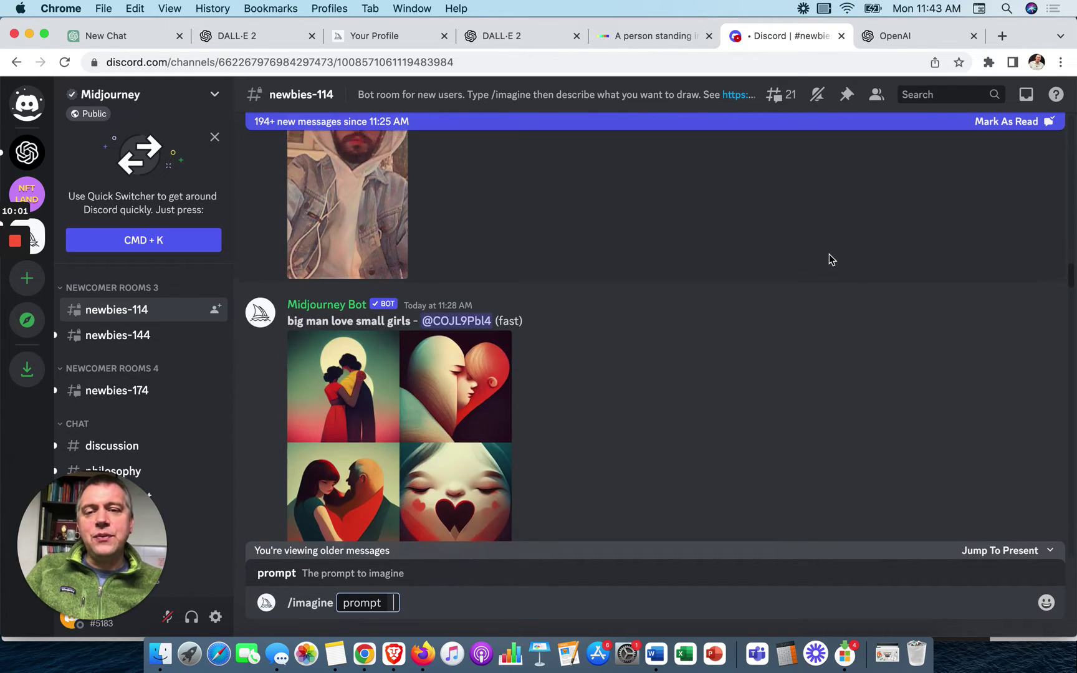
{"action": "scroll", "coordinate": [831, 260], "scroll_direction": "down", "scroll_amount": 5}
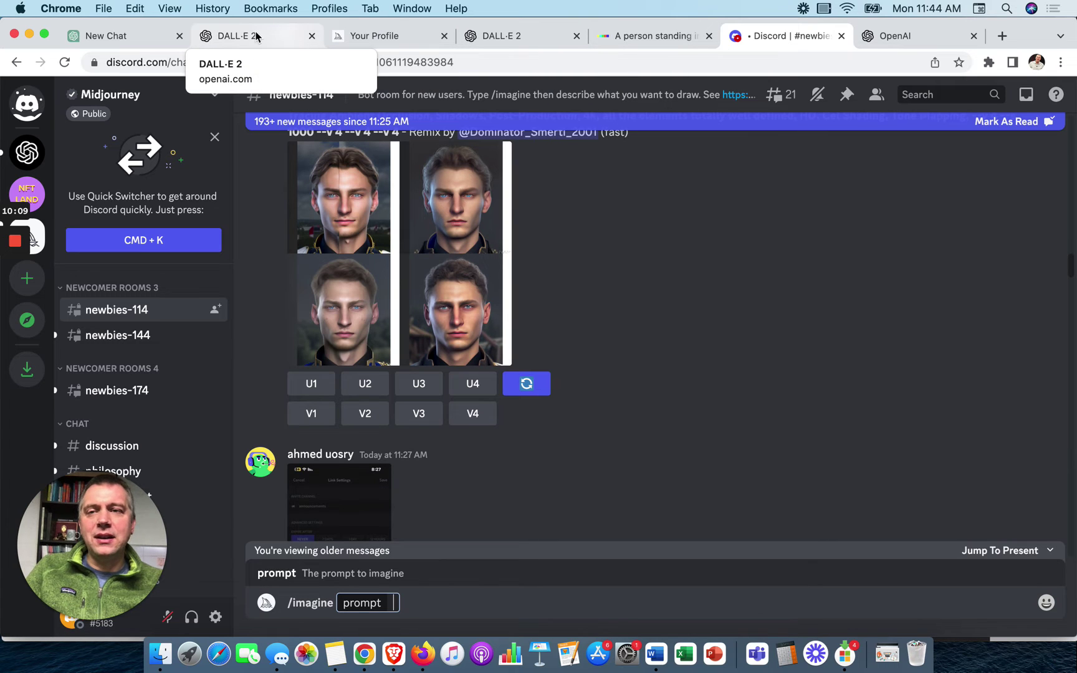
Step: Return to the ChatGPT conversation and scroll through the coffee-shop prompt ideas
{"action": "left_click", "coordinate": [132, 35]}
{"action": "scroll", "coordinate": [423, 231], "scroll_direction": "down", "scroll_amount": 3}
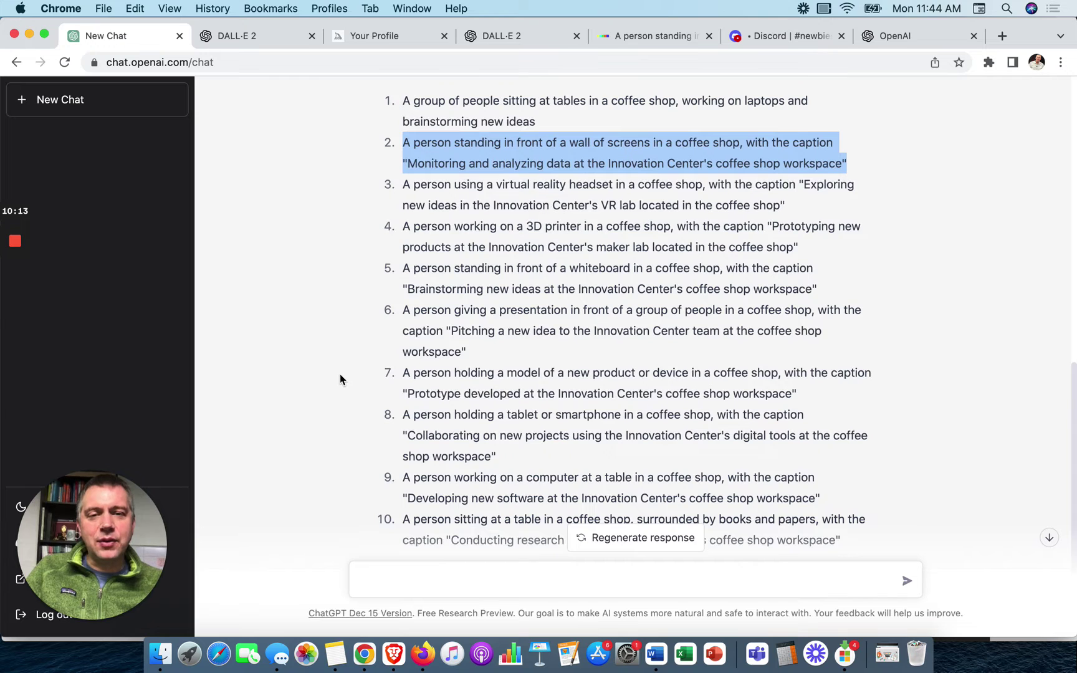
{"action": "scroll", "coordinate": [340, 375], "scroll_direction": "down", "scroll_amount": 2}
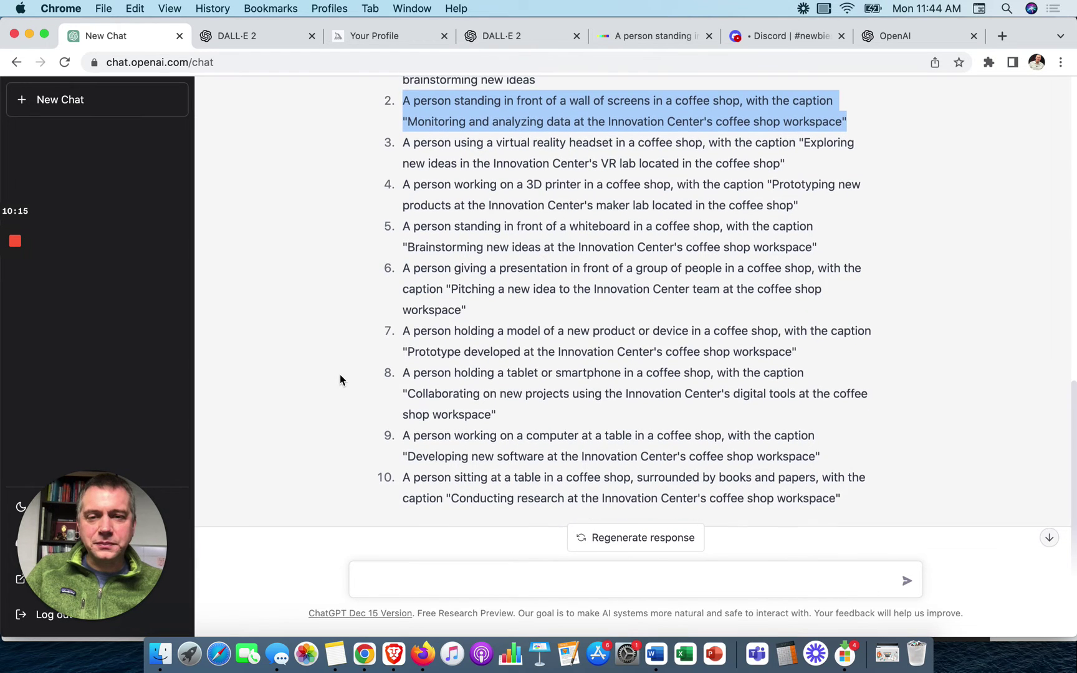
{"action": "scroll", "coordinate": [340, 379], "scroll_direction": "down", "scroll_amount": 1}
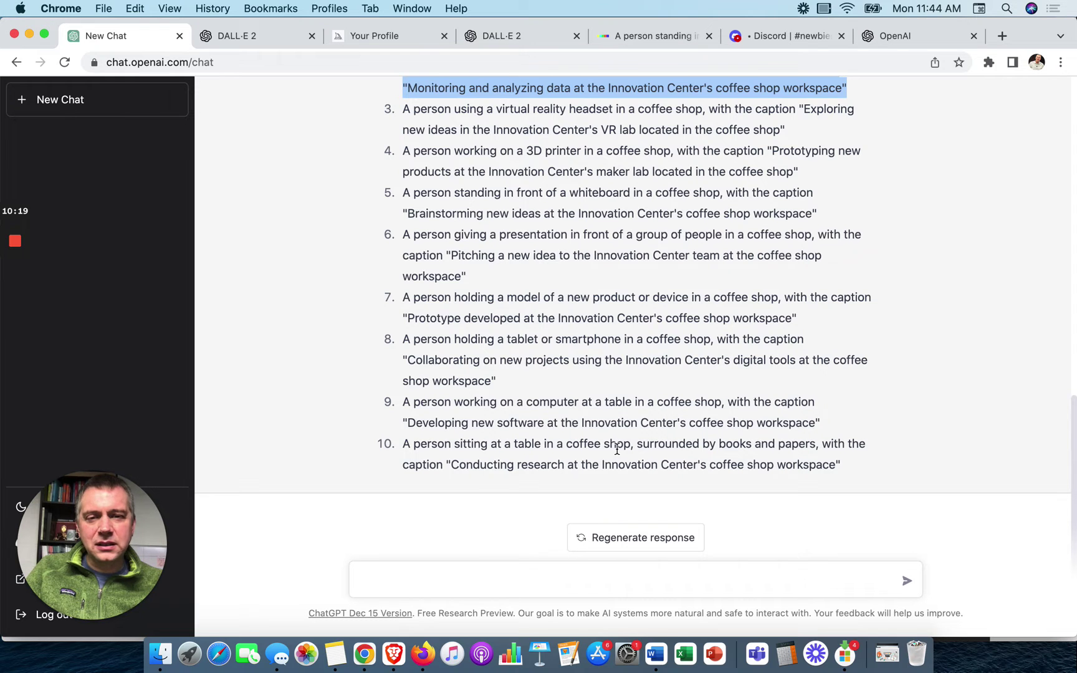
{"action": "scroll", "coordinate": [617, 449], "scroll_direction": "up", "scroll_amount": 5}
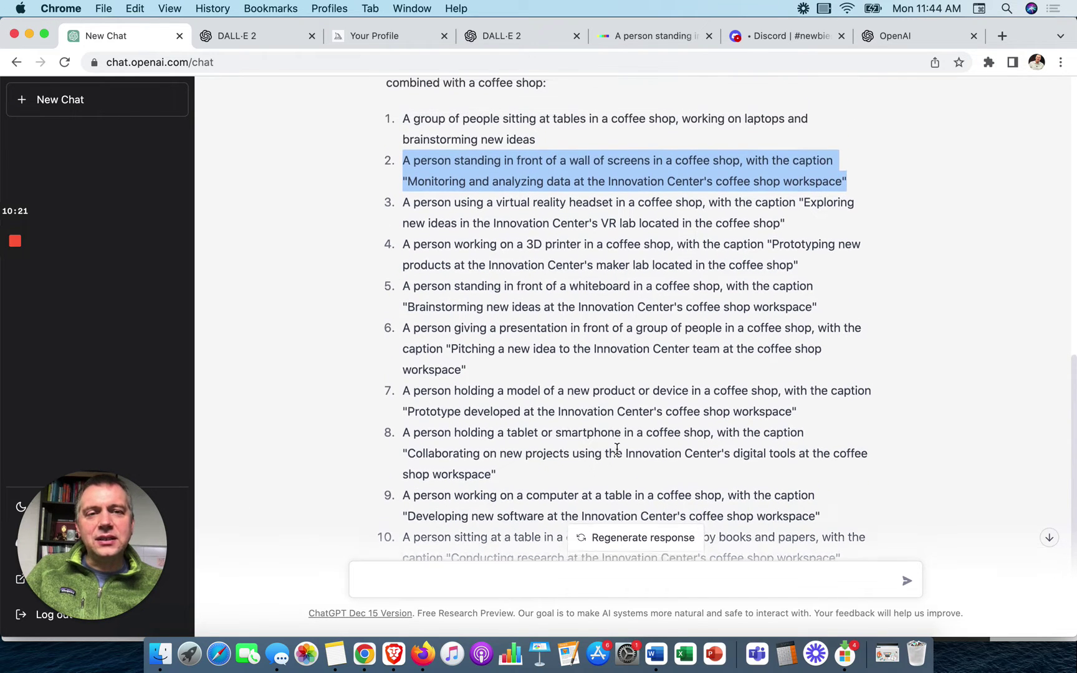
{"action": "scroll", "coordinate": [617, 449], "scroll_direction": "up", "scroll_amount": 2}
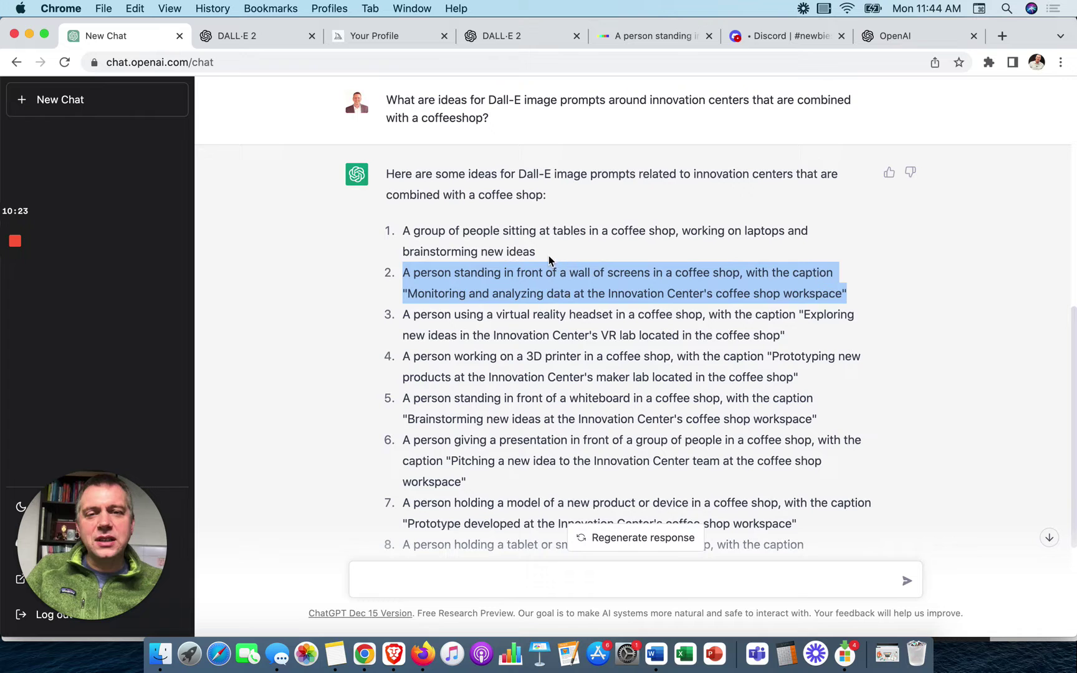
Step: Select the first idea, people at tables brainstorming on laptops
{"action": "left_click_drag", "start_coordinate": [539, 253], "coordinate": [404, 234]}
{"action": "key", "text": "super+c"}
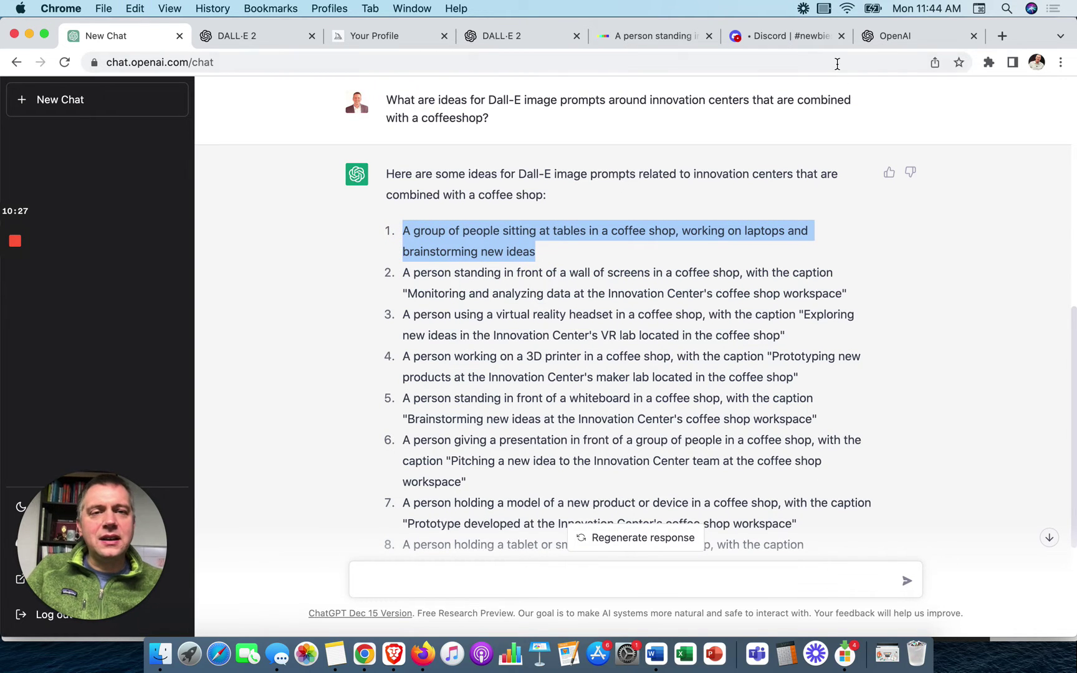
{"action": "scroll", "coordinate": [754, 177], "scroll_direction": "up", "scroll_amount": 10}
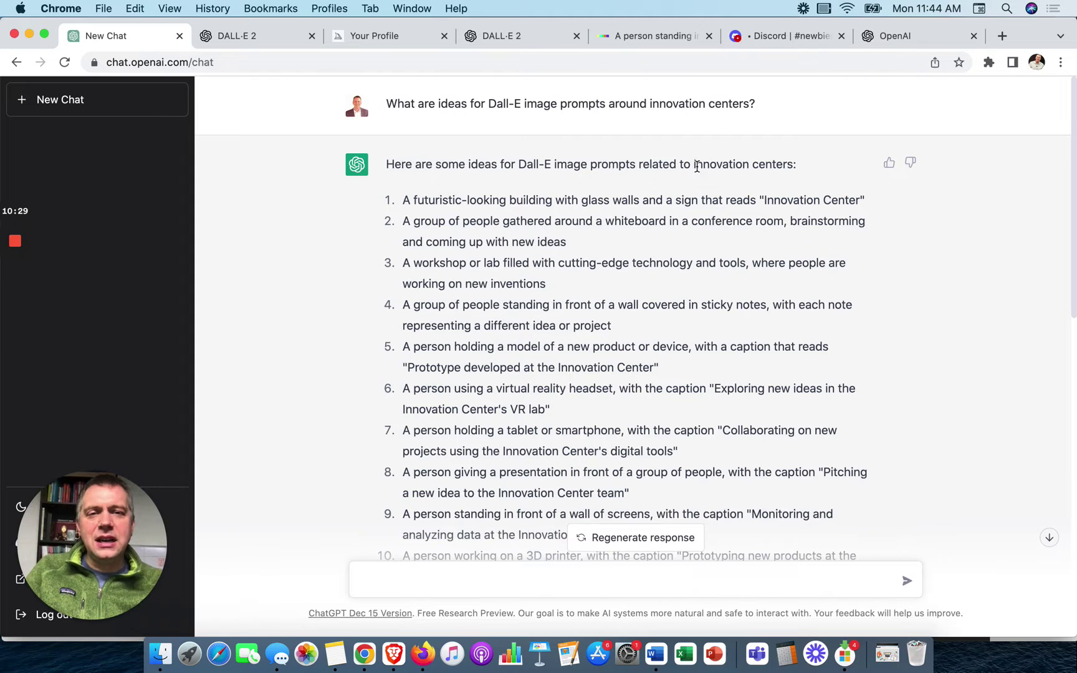
{"action": "scroll", "coordinate": [661, 252], "scroll_direction": "down", "scroll_amount": 2}
{"action": "scroll", "coordinate": [674, 269], "scroll_direction": "up", "scroll_amount": 2}
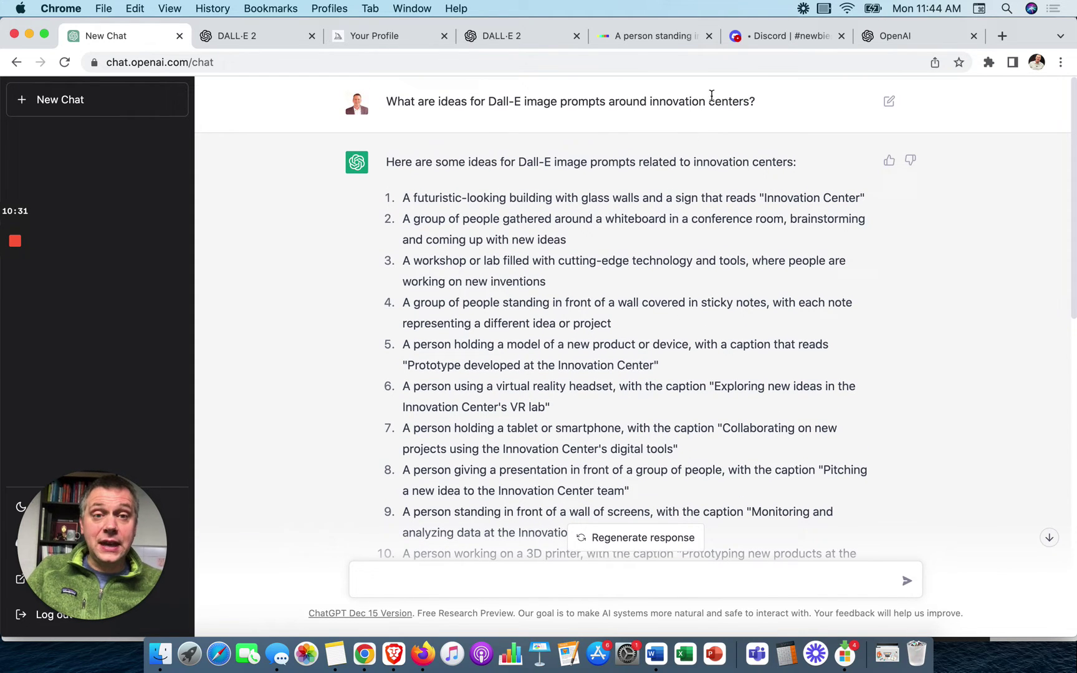
{"action": "scroll", "coordinate": [694, 277], "scroll_direction": "down", "scroll_amount": 3}
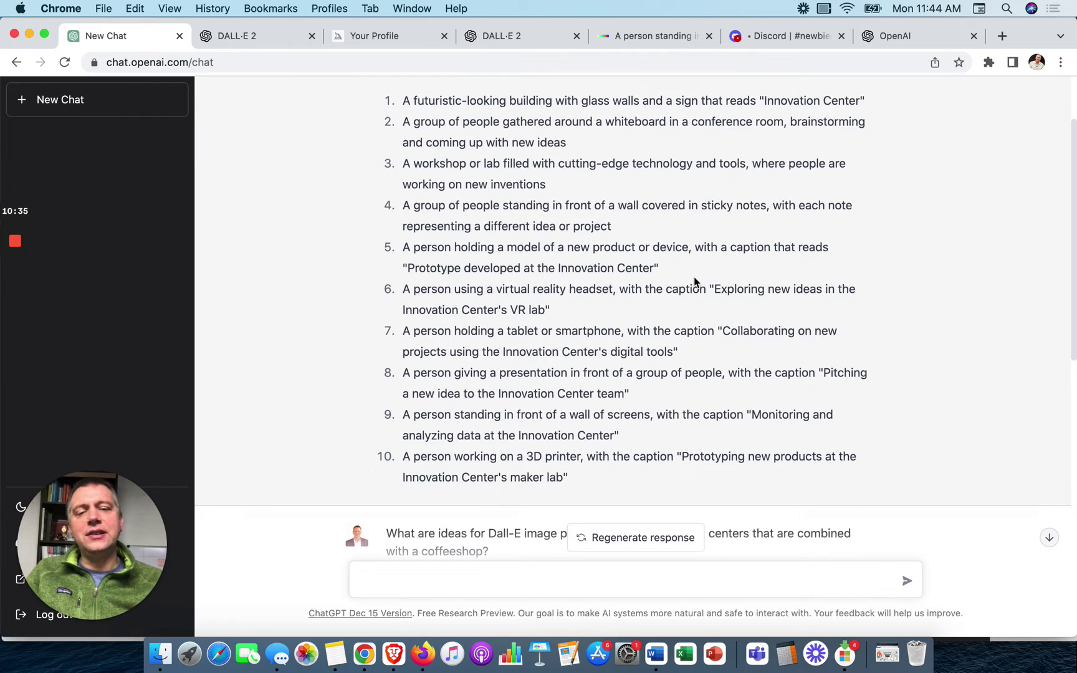
{"action": "scroll", "coordinate": [694, 279], "scroll_direction": "down", "scroll_amount": 2}
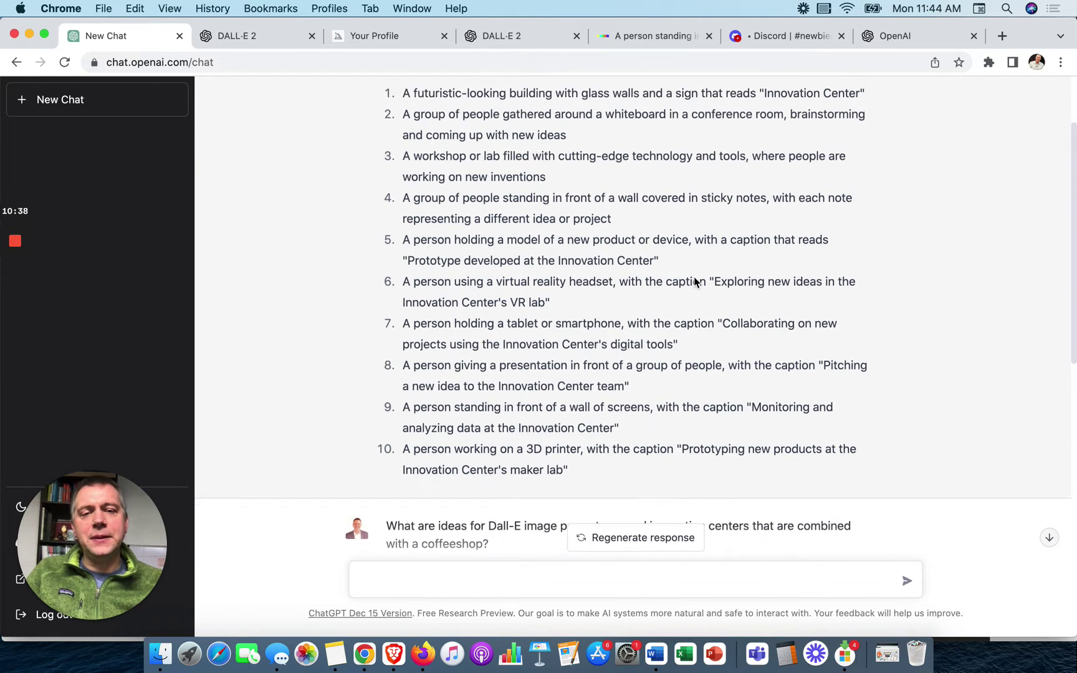
{"action": "scroll", "coordinate": [694, 280], "scroll_direction": "down", "scroll_amount": 5}
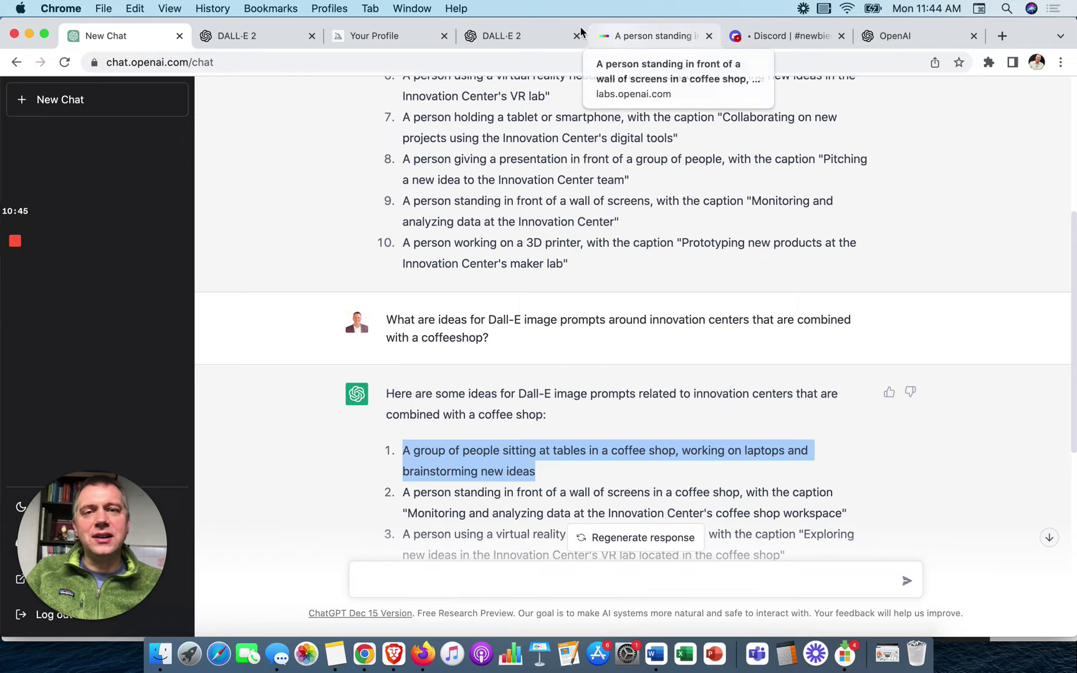
Step: Replace the old pegasus description with the pasted coffee-shop prompt from ChatGPT
{"action": "left_click", "coordinate": [515, 36]}
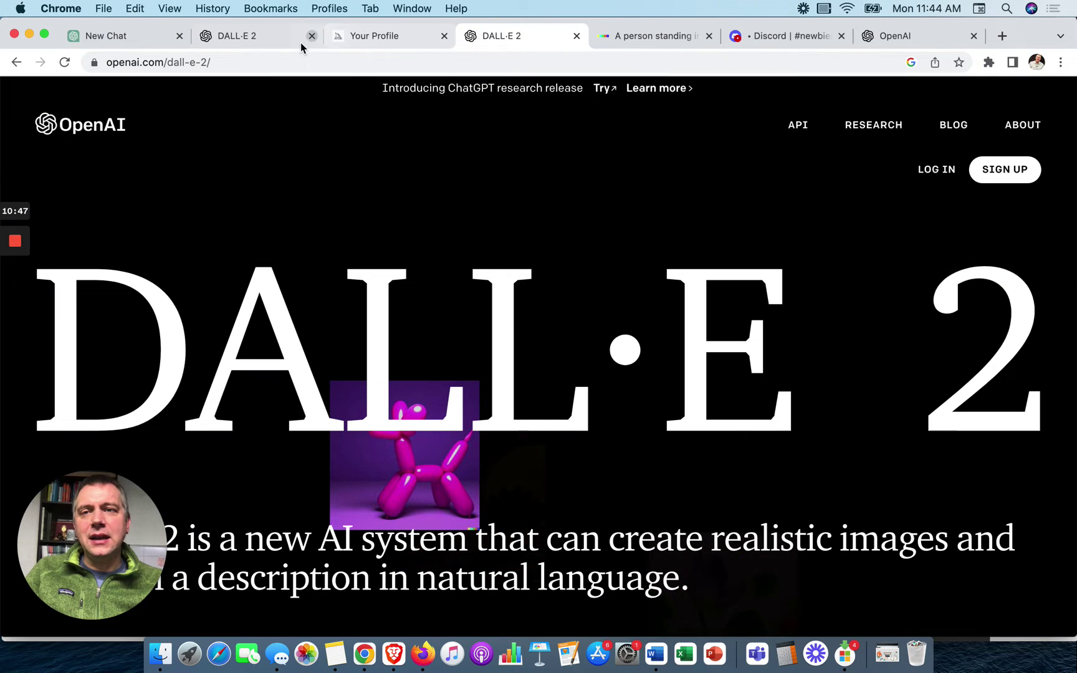
{"action": "left_click", "coordinate": [661, 39]}
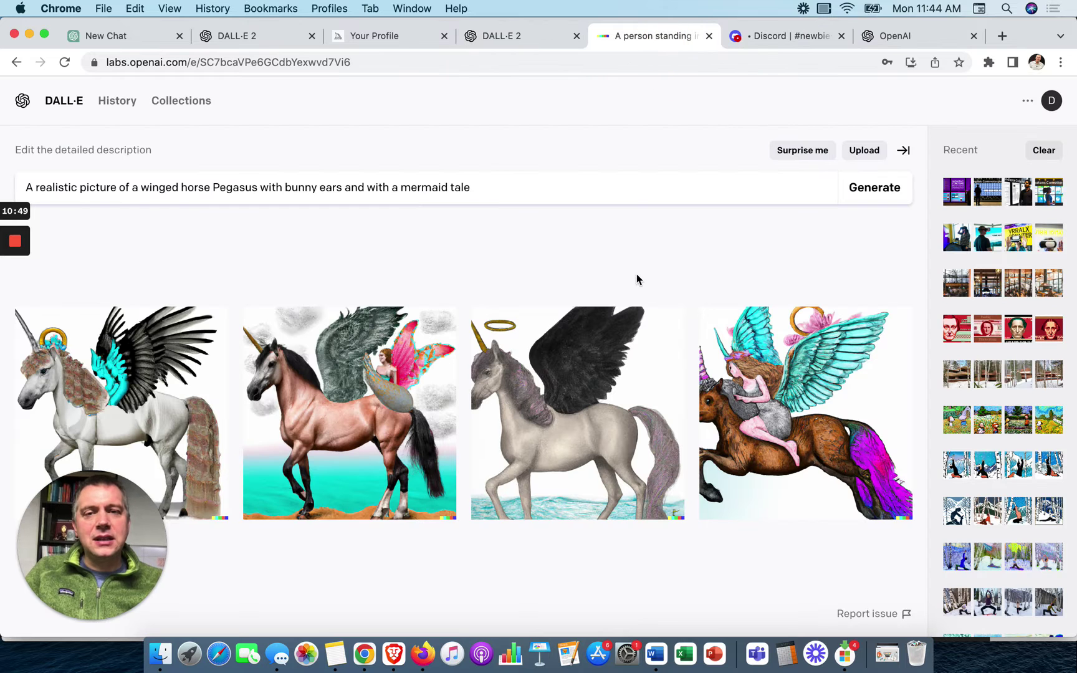
{"action": "left_click", "coordinate": [683, 190]}
{"action": "left_click_drag", "start_coordinate": [678, 197], "coordinate": [615, 134]}
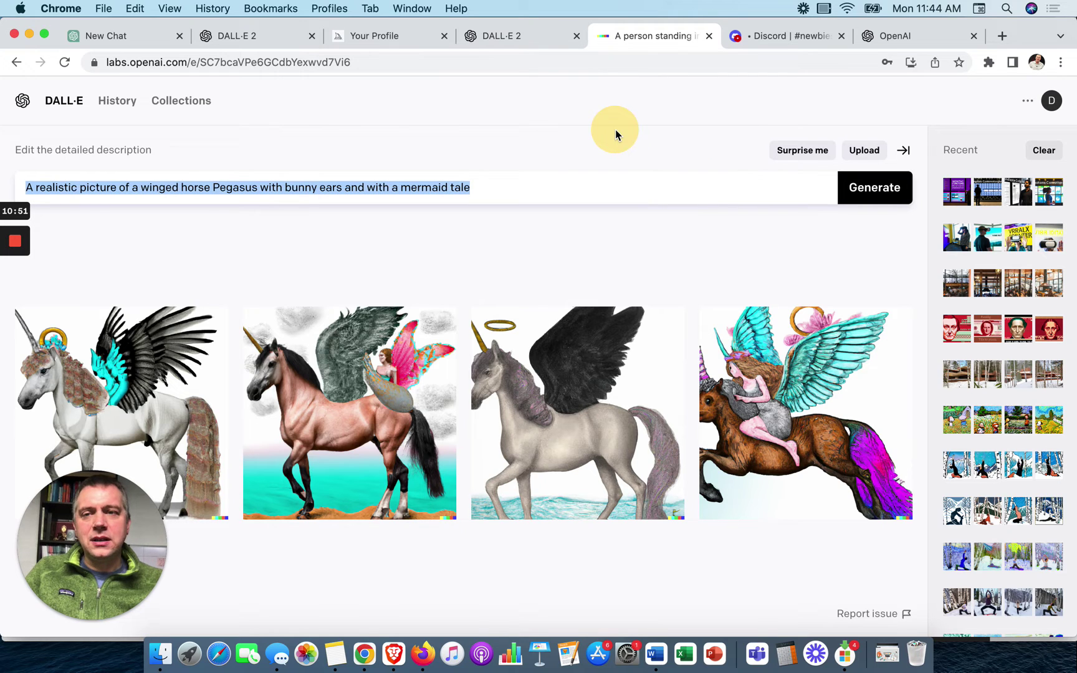
{"action": "key", "text": "BackSpace"}
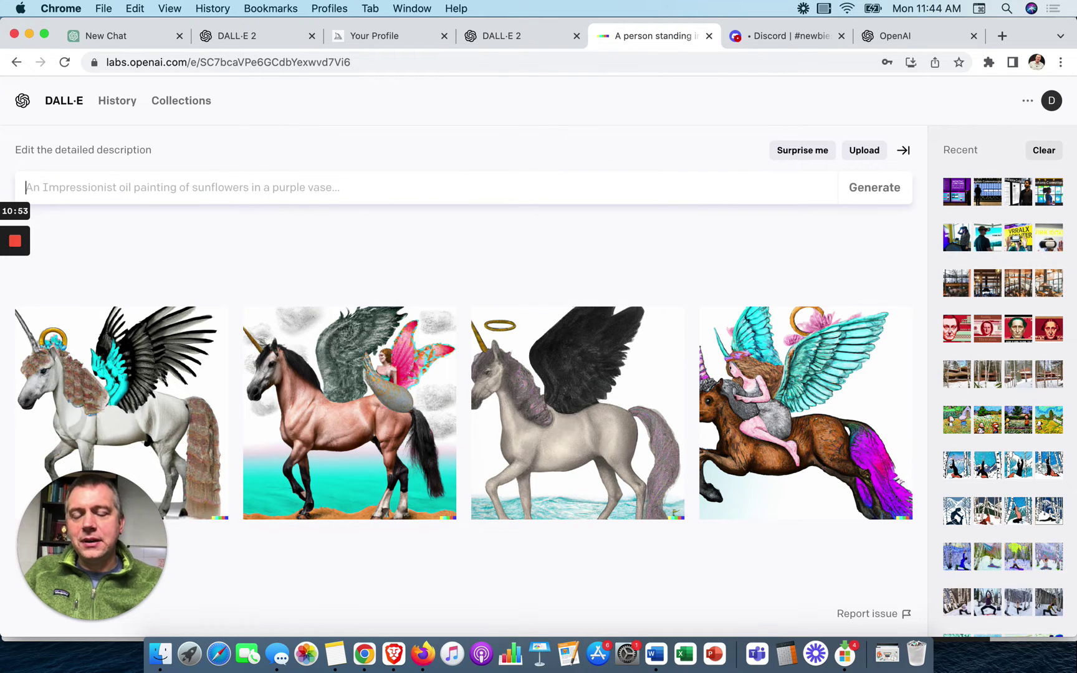
{"action": "key", "text": "super+v"}
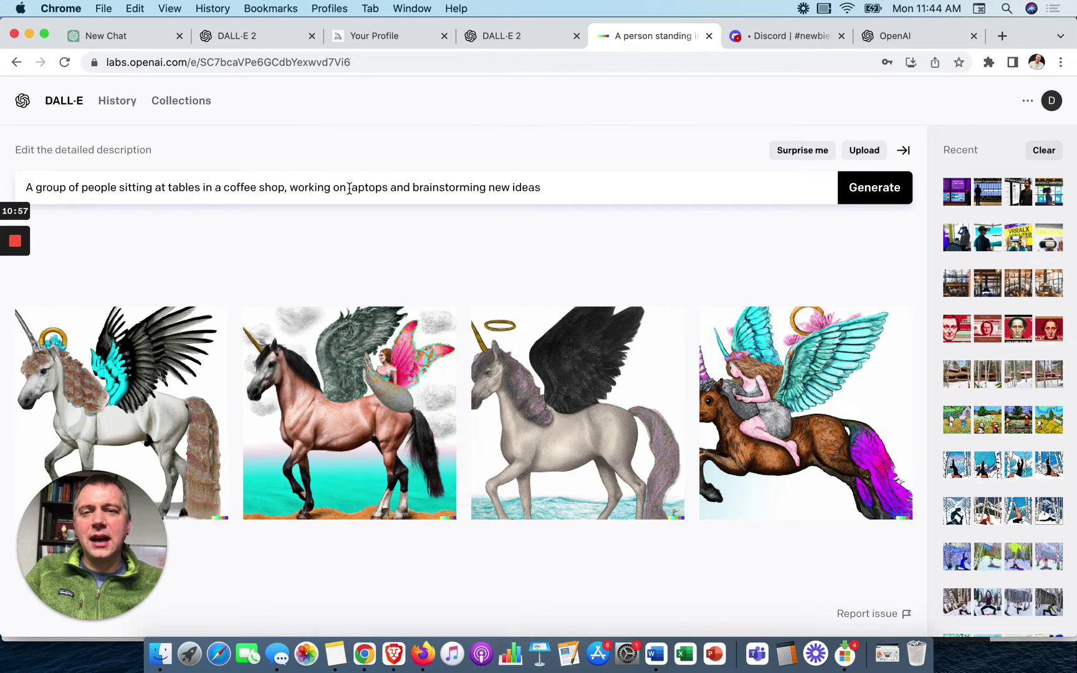
Step: Change the ending to '3d printers, printing light bulbs in monet's impressionism style' and generate
{"action": "left_click_drag", "start_coordinate": [349, 188], "coordinate": [560, 187]}
{"action": "type", "text": "3d printers"}
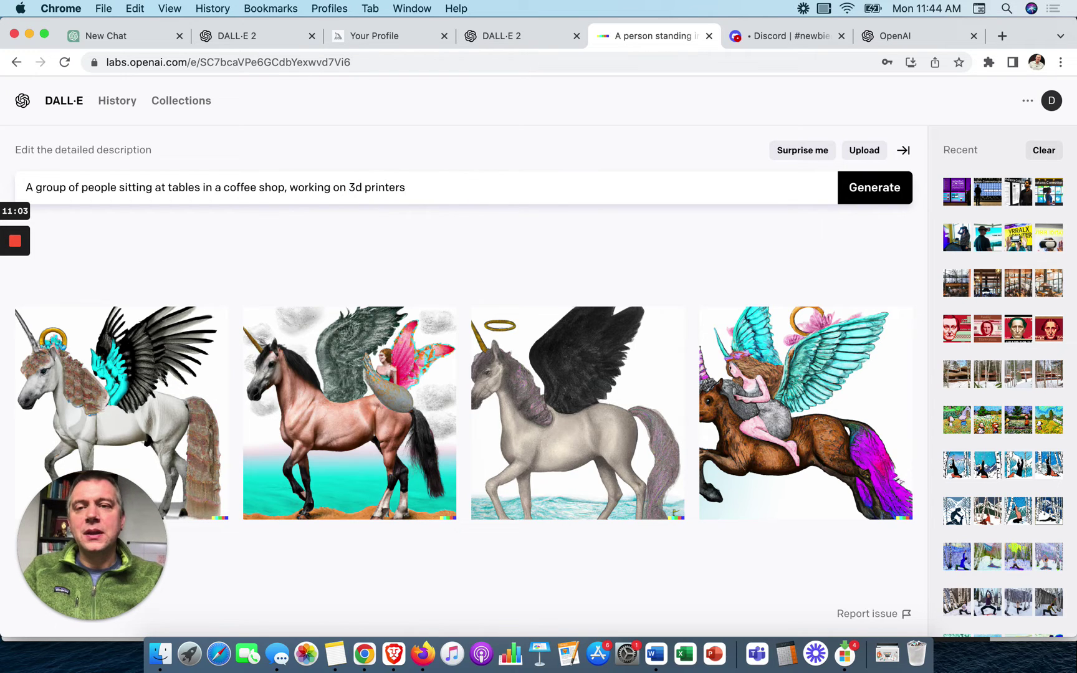
{"action": "type", "text": ", pri"}
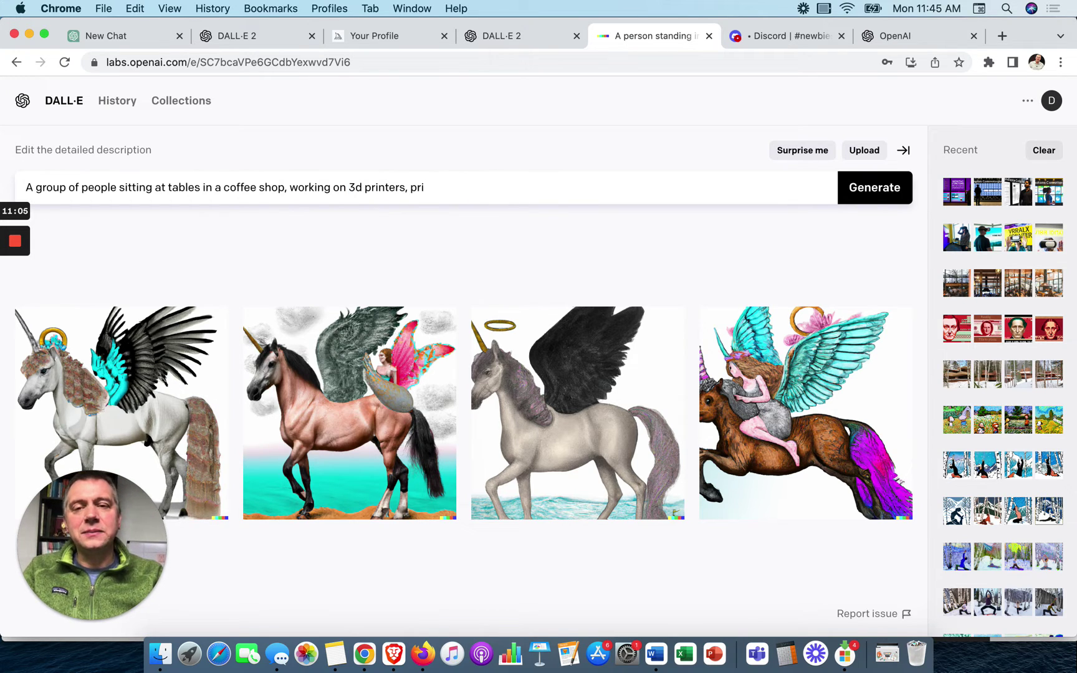
{"action": "type", "text": "nting"}
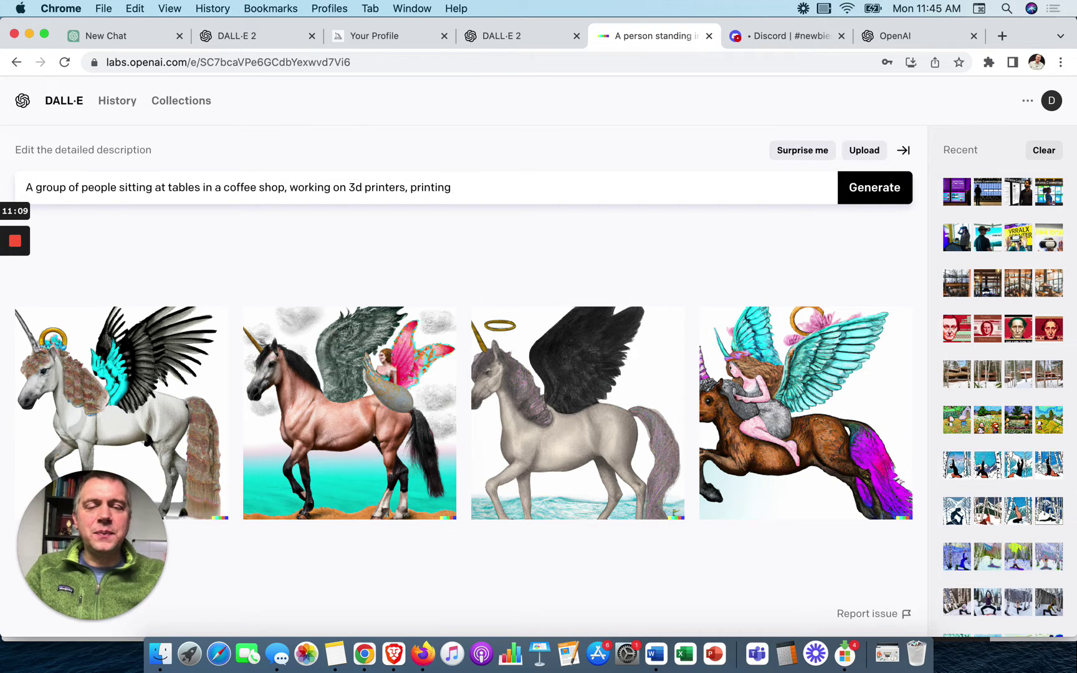
{"action": "key", "text": "BackSpace"}
{"action": "key", "text": "BackSpace"}
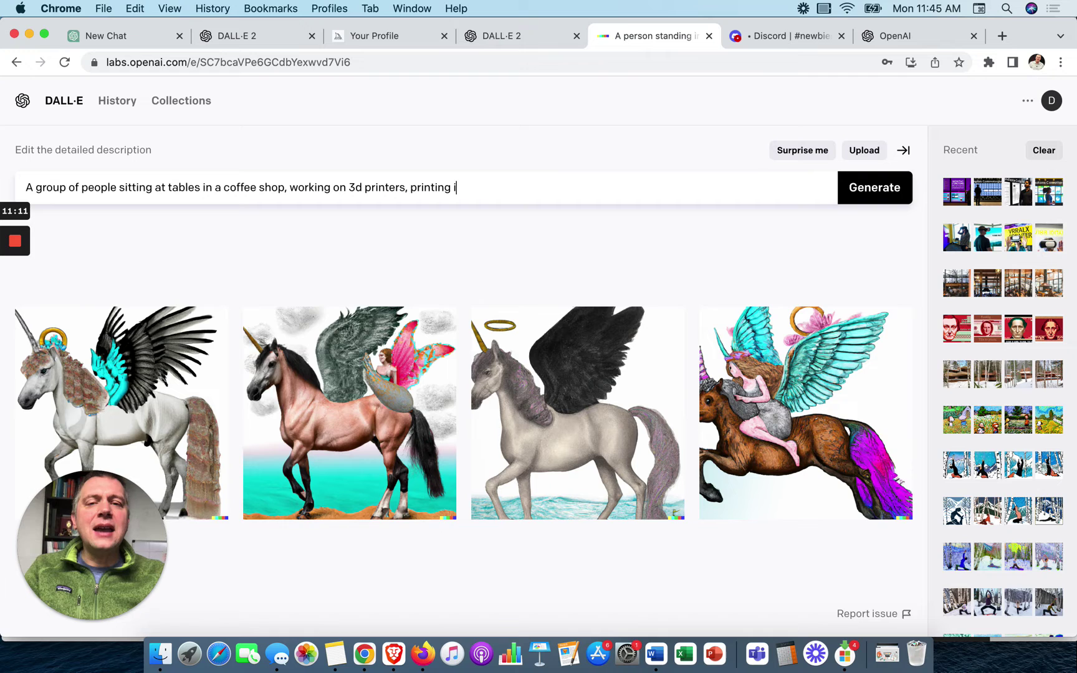
{"action": "type", "text": "idea"}
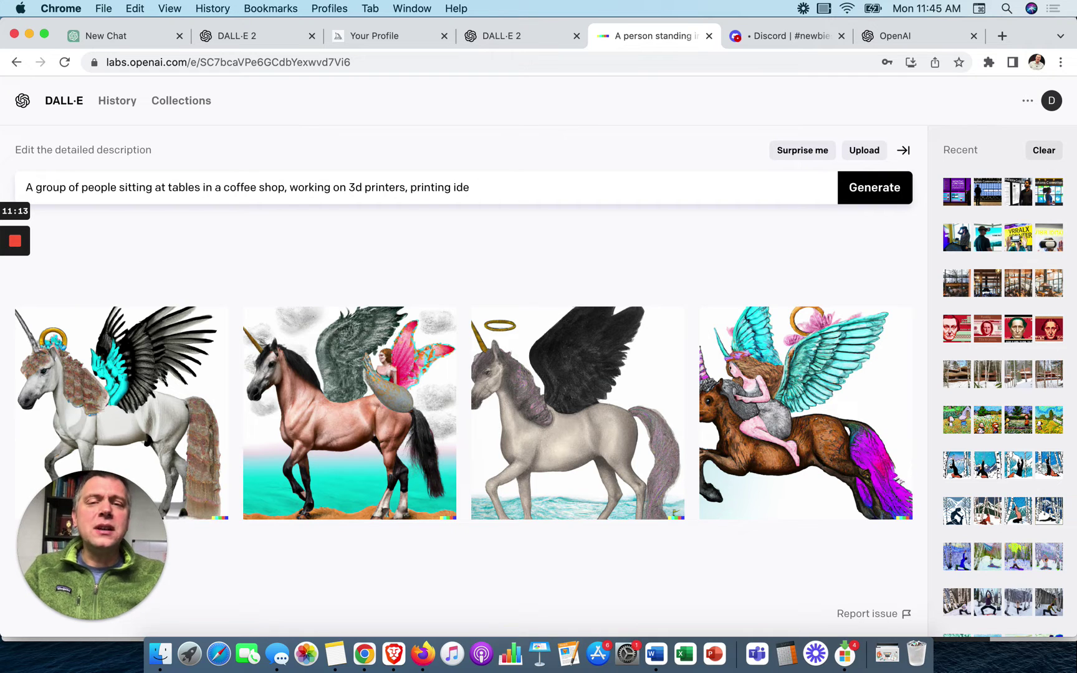
{"action": "key", "text": "BackSpace"}
{"action": "key", "text": "BackSpace"}
{"action": "key", "text": "BackSpace"}
{"action": "type", "text": "light bu"}
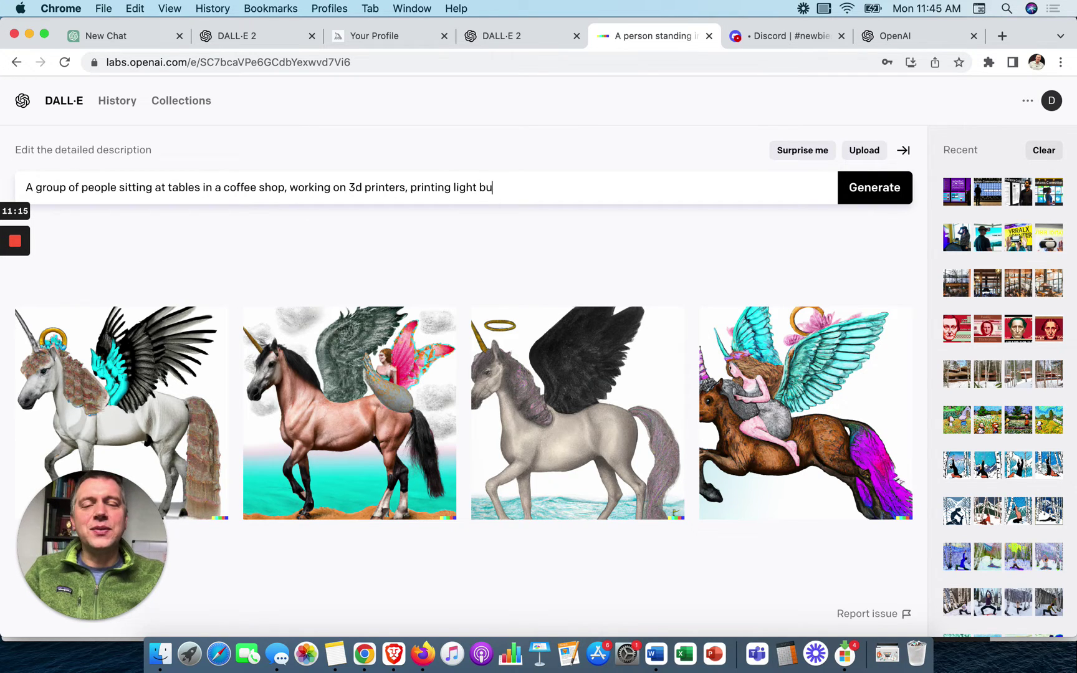
{"action": "type", "text": "lbs in"}
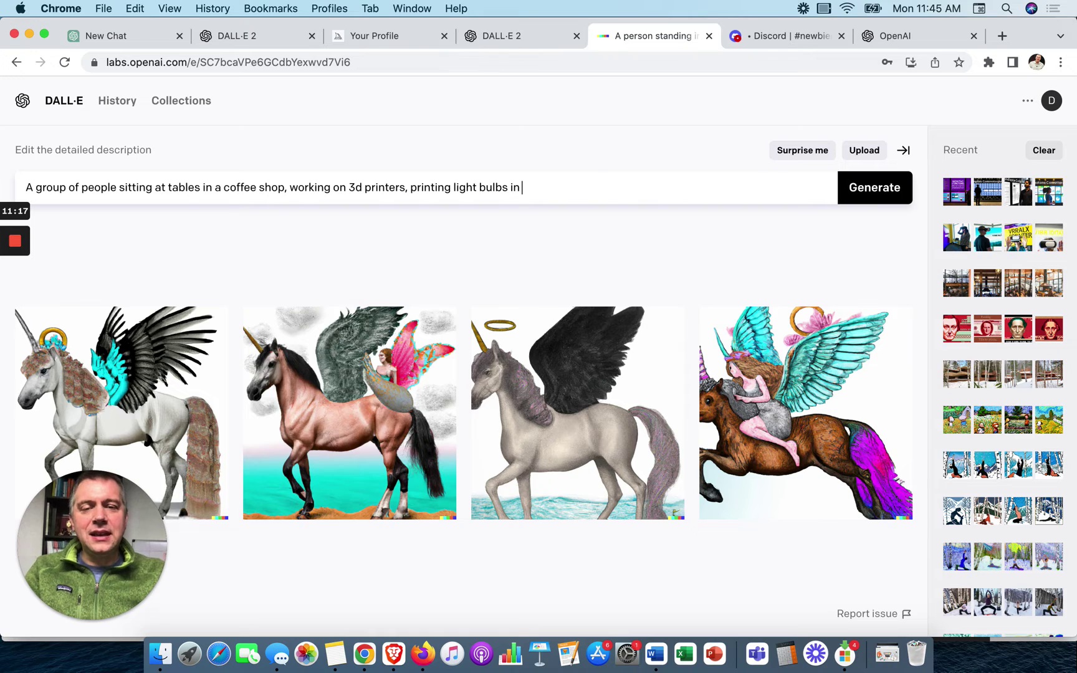
{"action": "type", "text": " monet"}
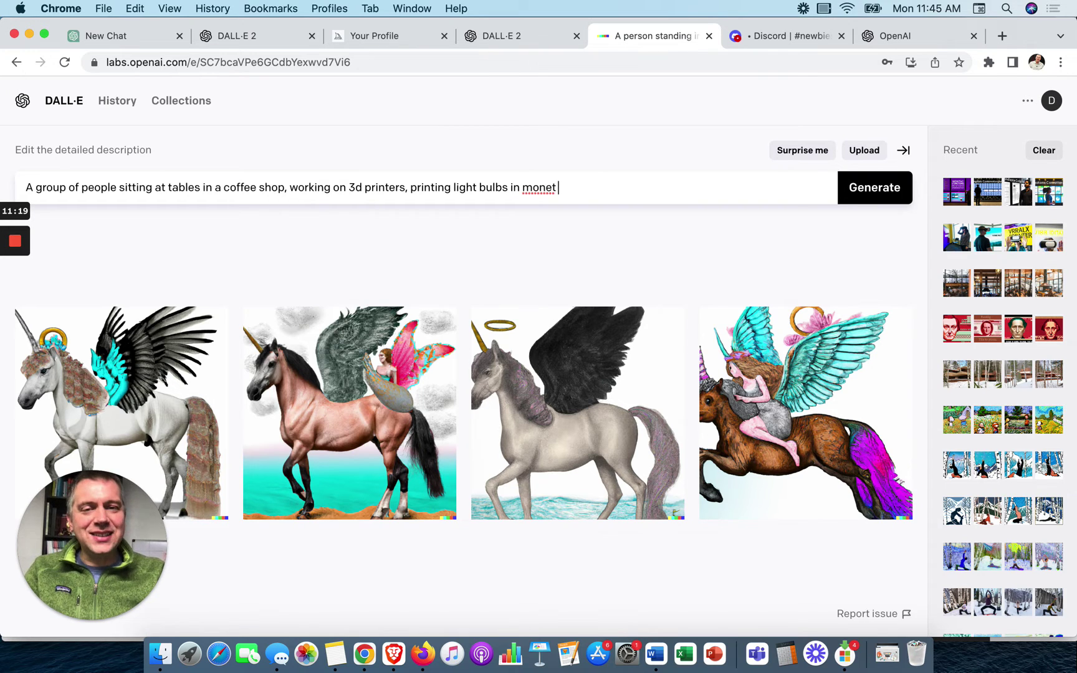
{"action": "type", "text": "'s impress"}
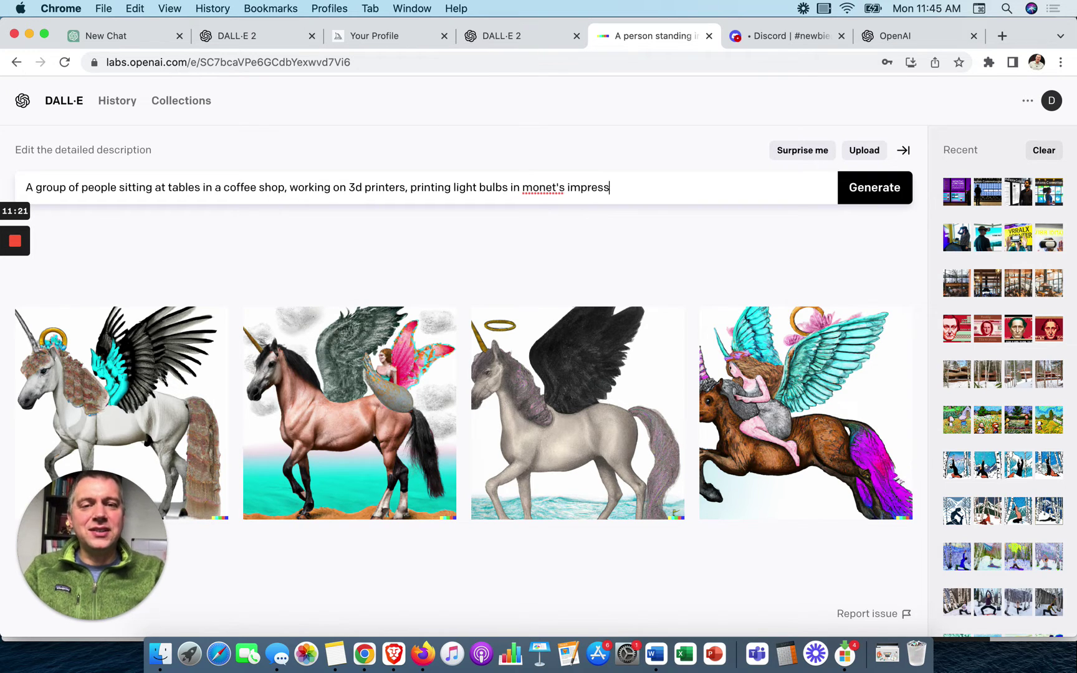
{"action": "type", "text": "ionism s"}
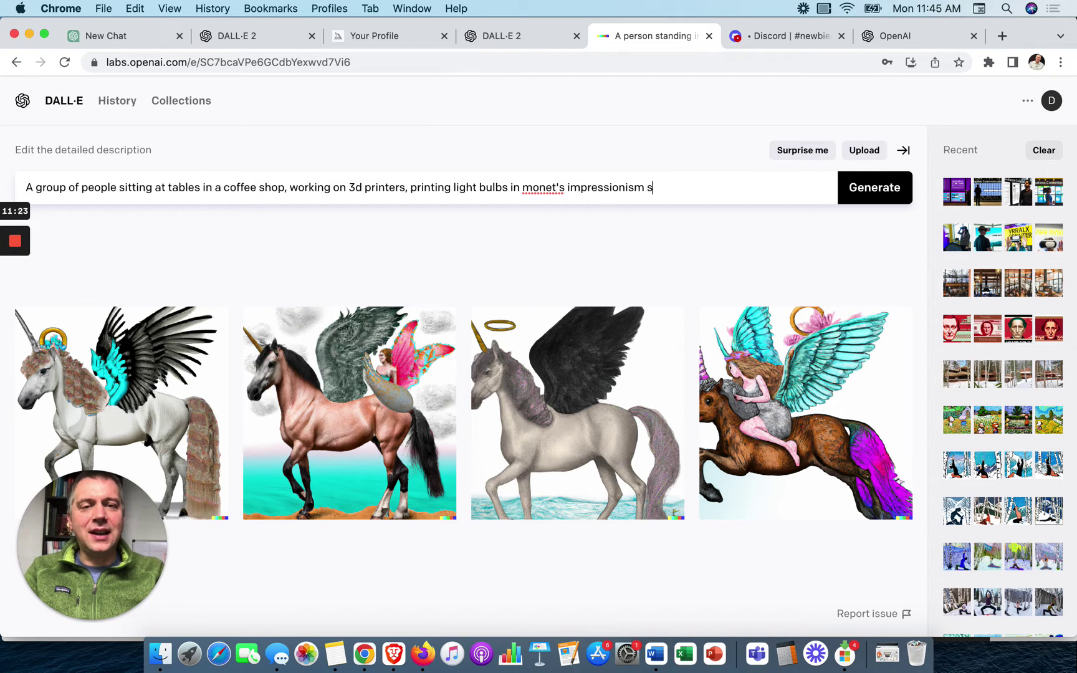
{"action": "type", "text": "tyle"}
{"action": "key", "text": "Return"}
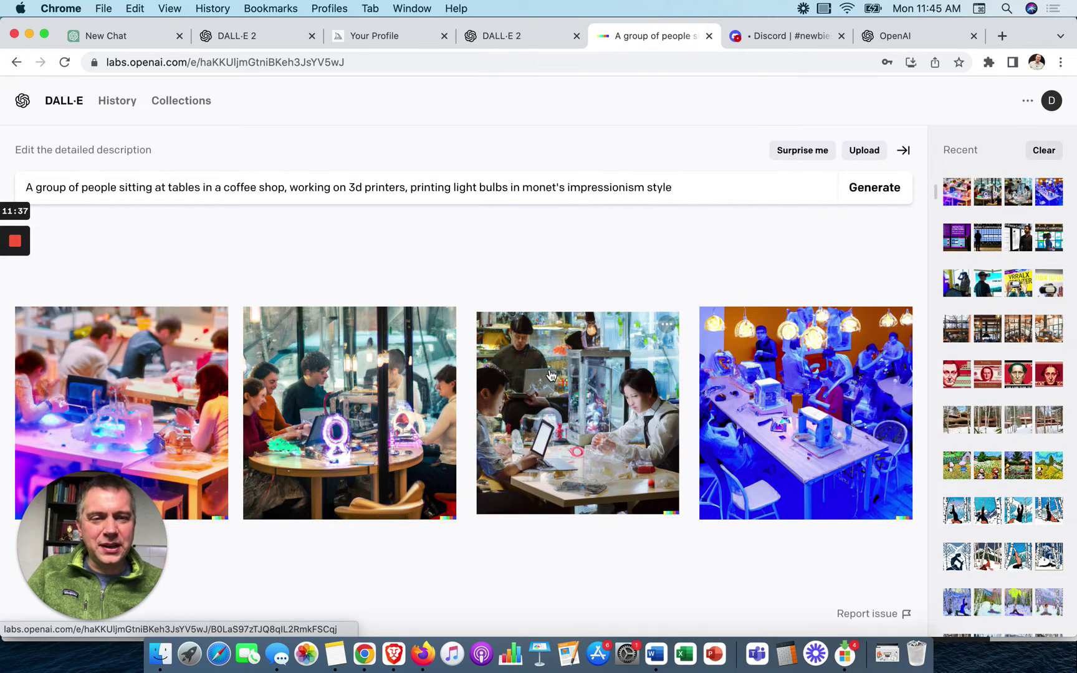
Step: Open the first coffee-shop result full size and page through the variations to the blue-lit workshop scene
{"action": "left_click", "coordinate": [128, 387]}
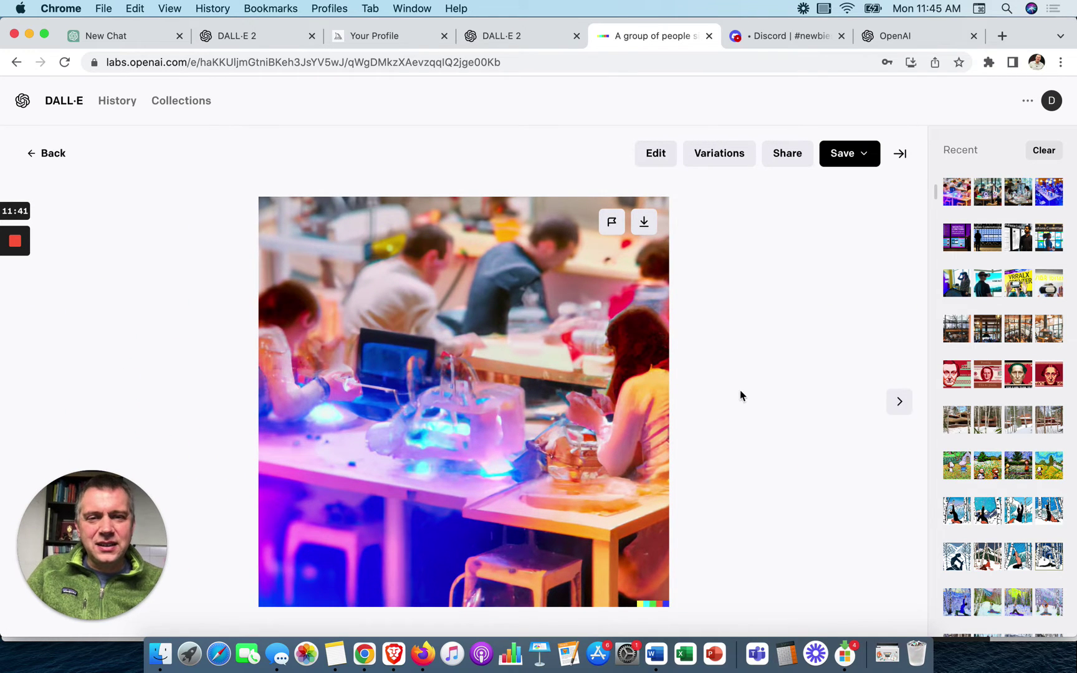
{"action": "left_click", "coordinate": [899, 403]}
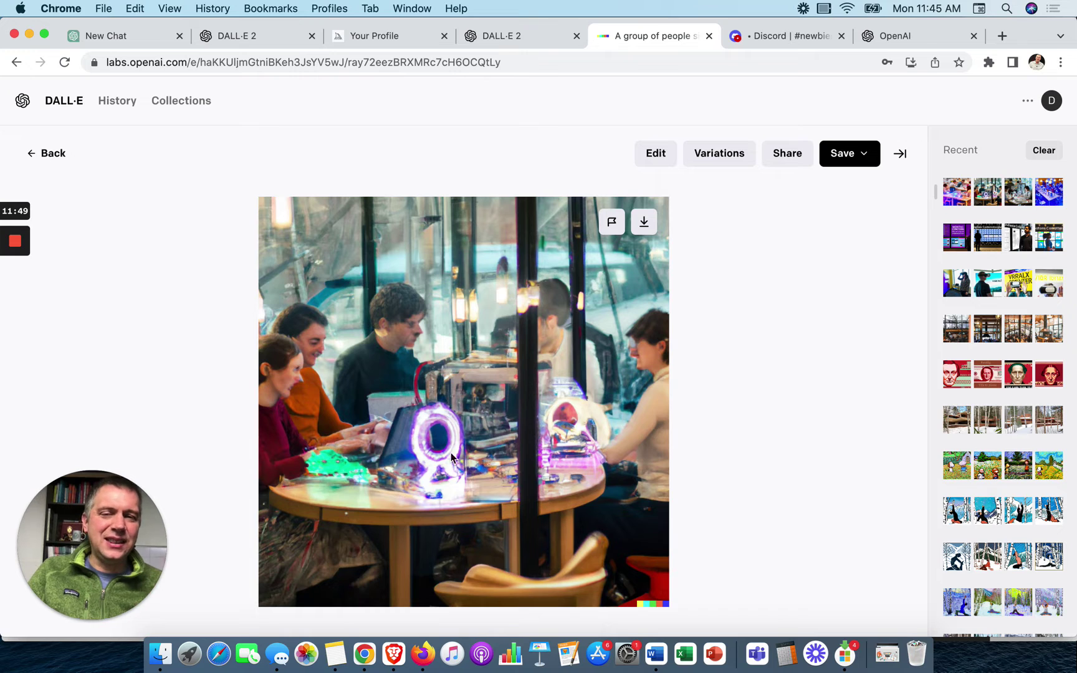
{"action": "left_click", "coordinate": [890, 412]}
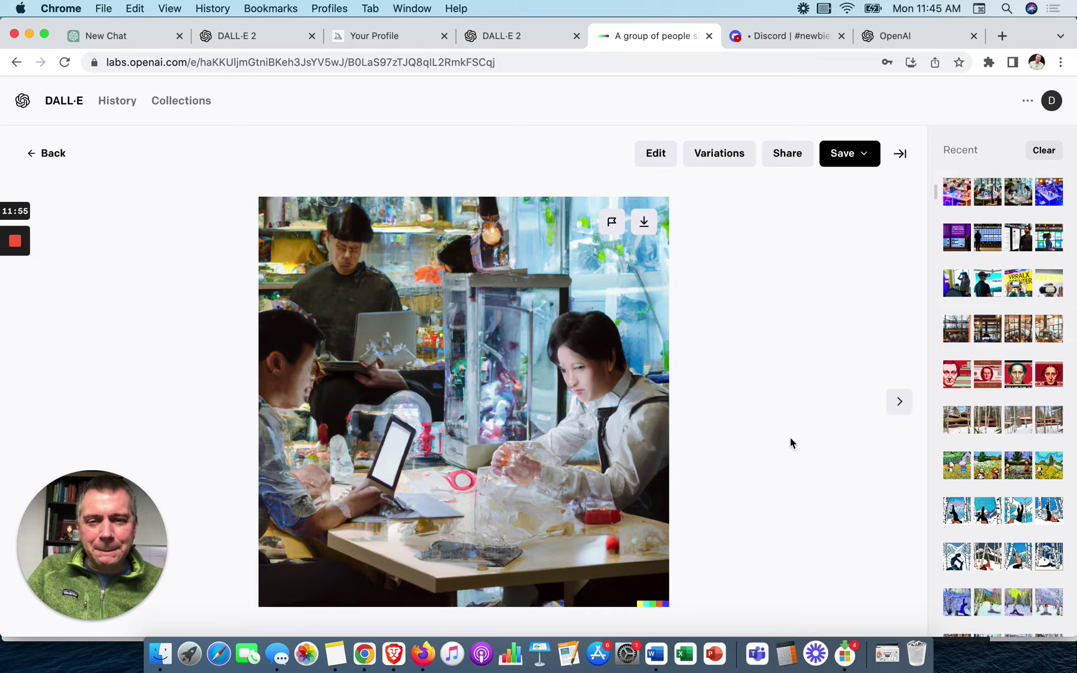
{"action": "left_click", "coordinate": [899, 401]}
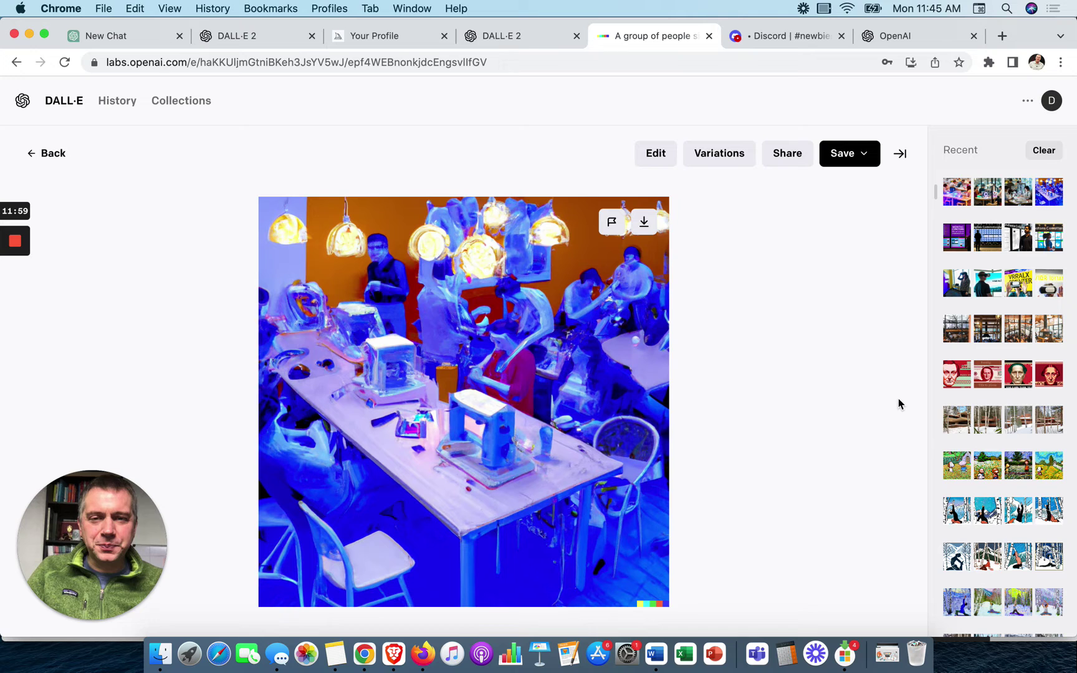
{"action": "left_click", "coordinate": [898, 404]}
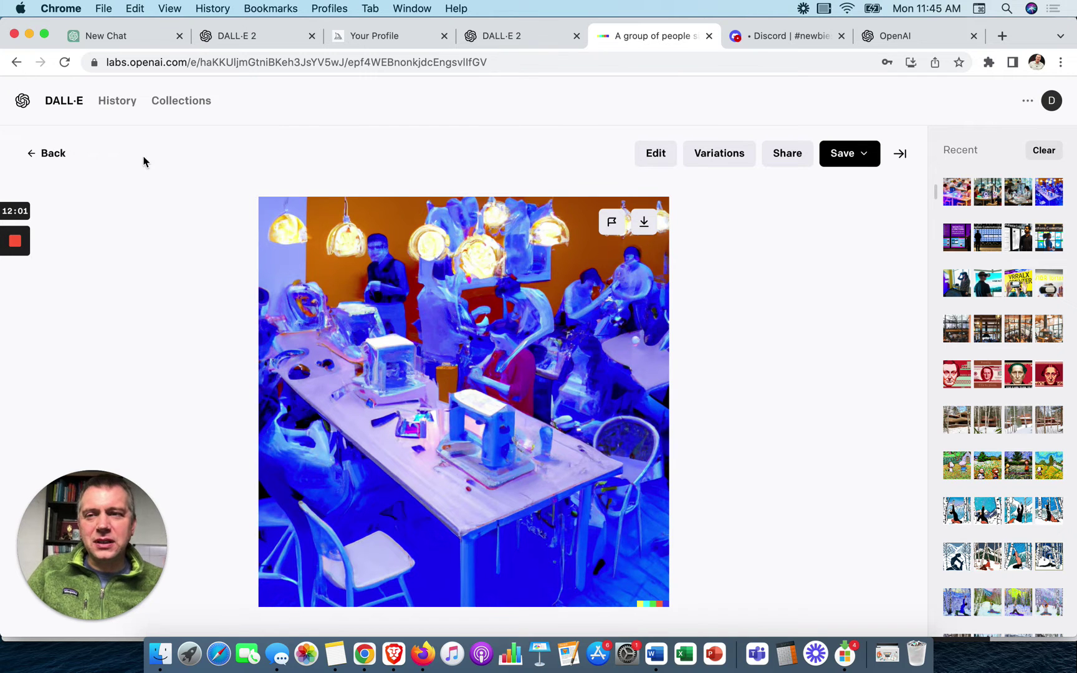
Step: Back on the prompt, swap the Monet style for 'digital art style' and 'A group of people' for 'One person'
{"action": "left_click", "coordinate": [47, 155]}
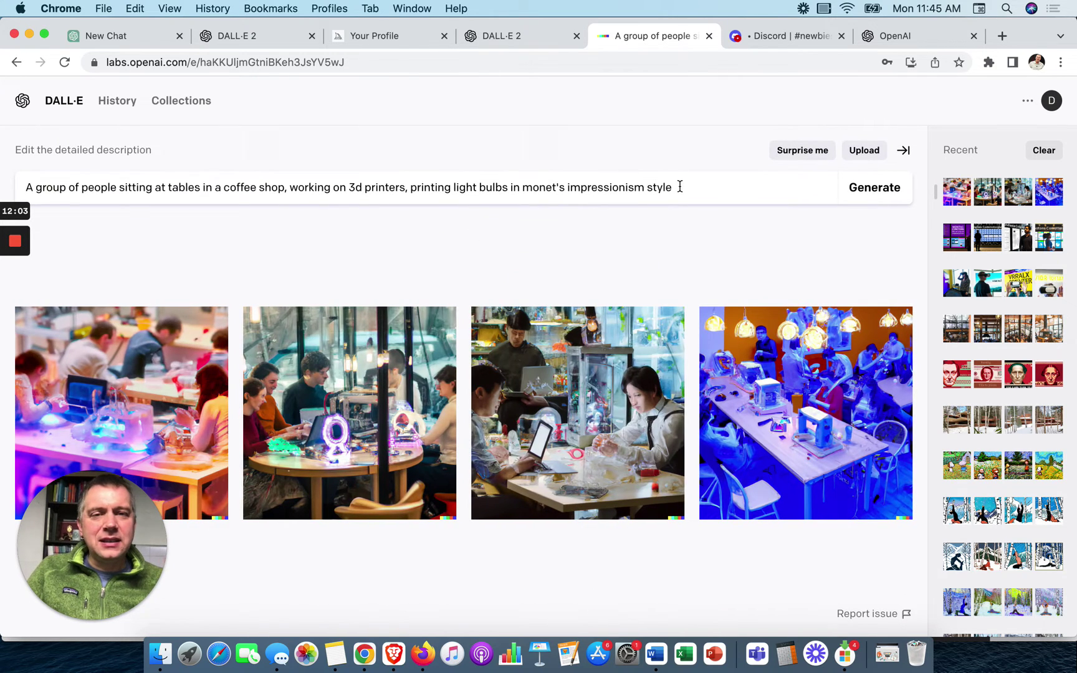
{"action": "left_click_drag", "start_coordinate": [525, 188], "coordinate": [690, 188]}
{"action": "type", "text": "j"}
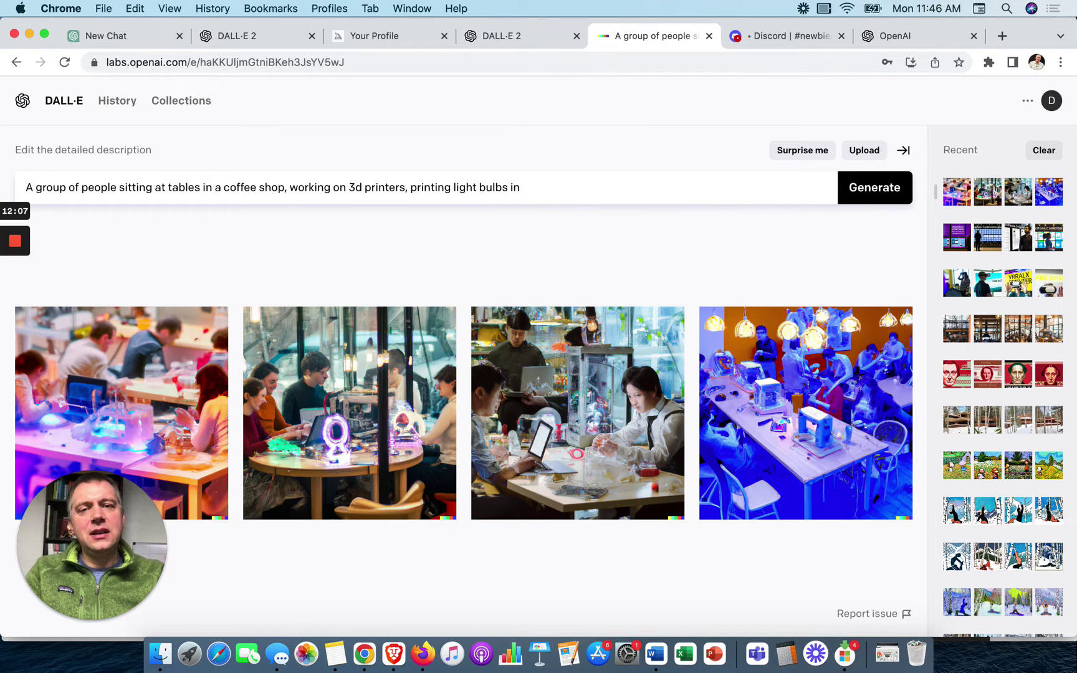
{"action": "type", "text": "digital art"}
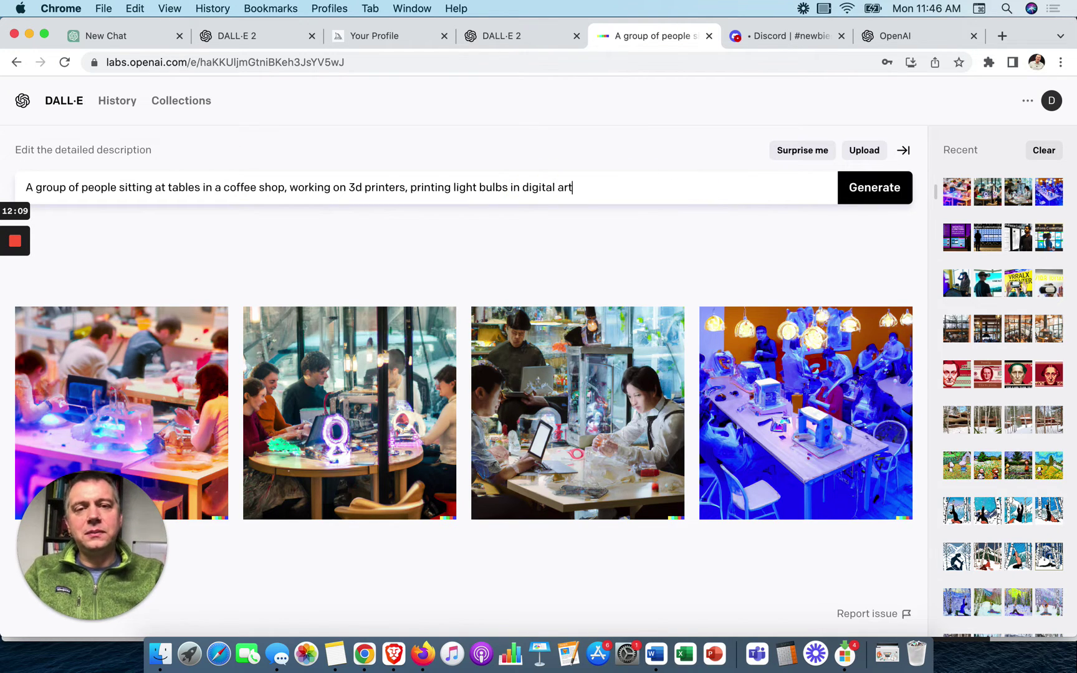
{"action": "type", "text": " styl"}
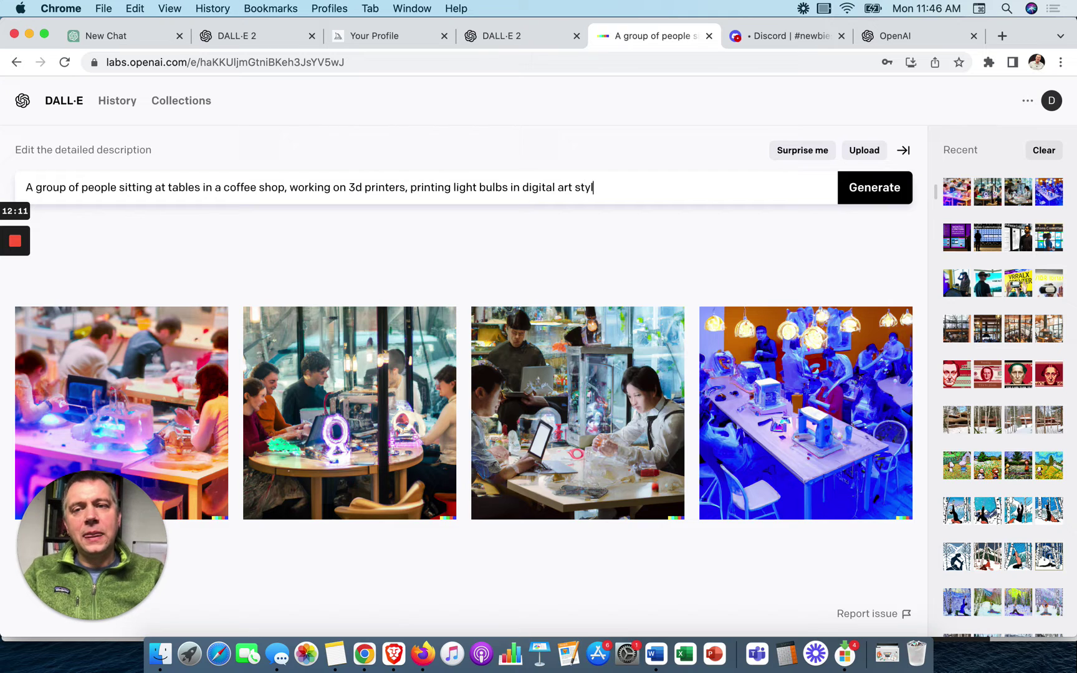
{"action": "type", "text": "e"}
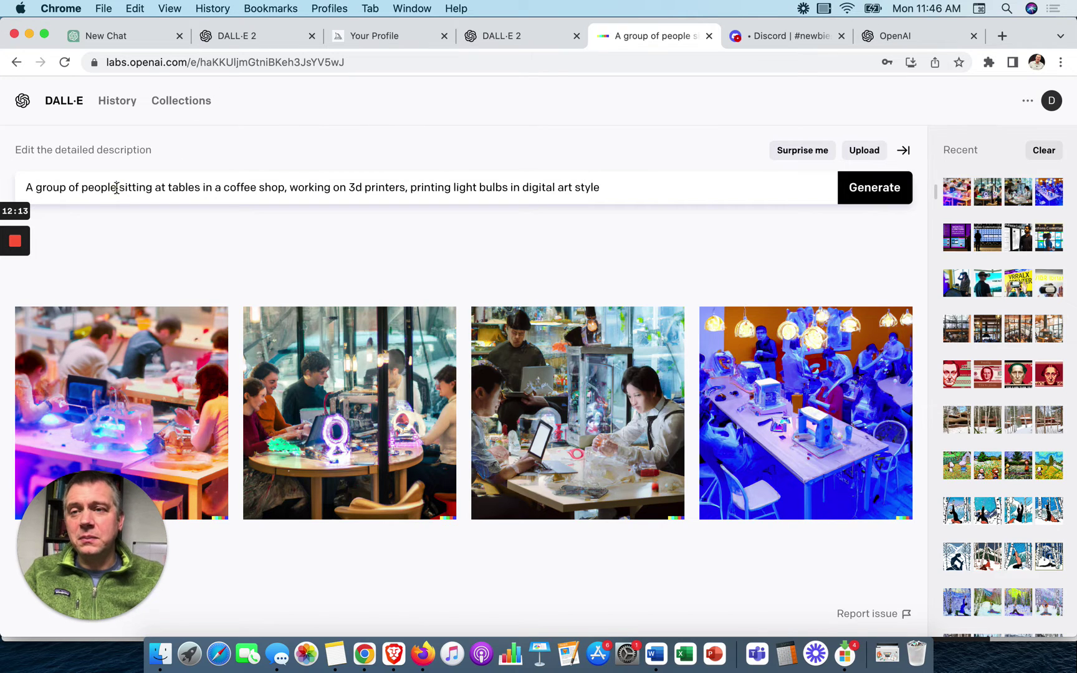
{"action": "left_click_drag", "start_coordinate": [117, 187], "coordinate": [22, 187]}
{"action": "type", "text": "One perso"}
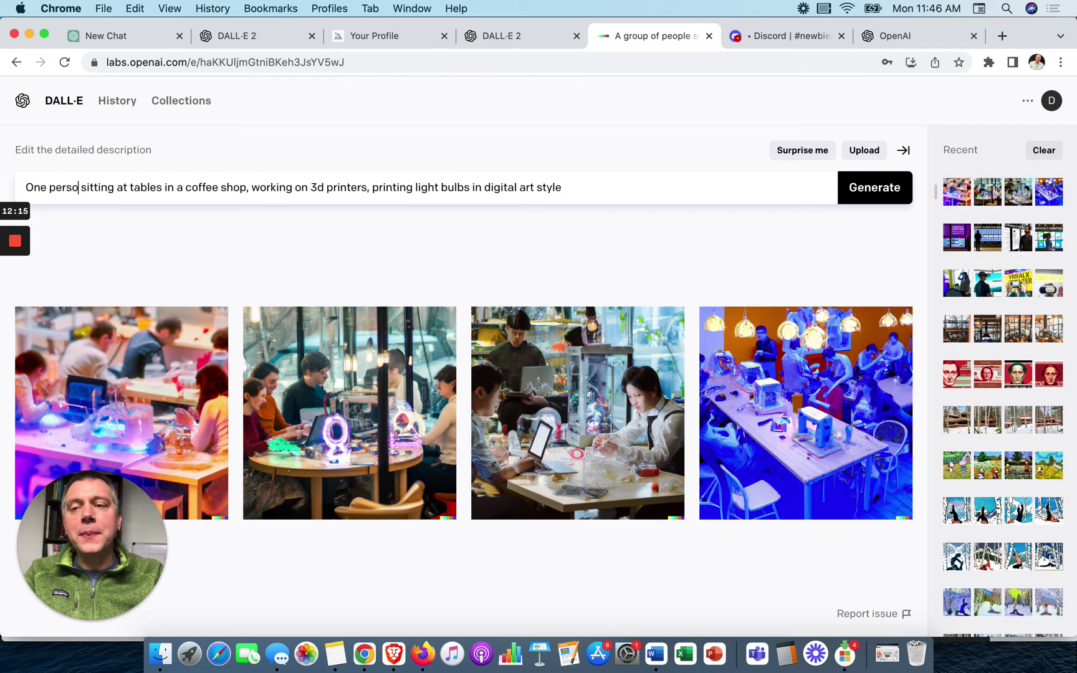
{"action": "type", "text": "n"}
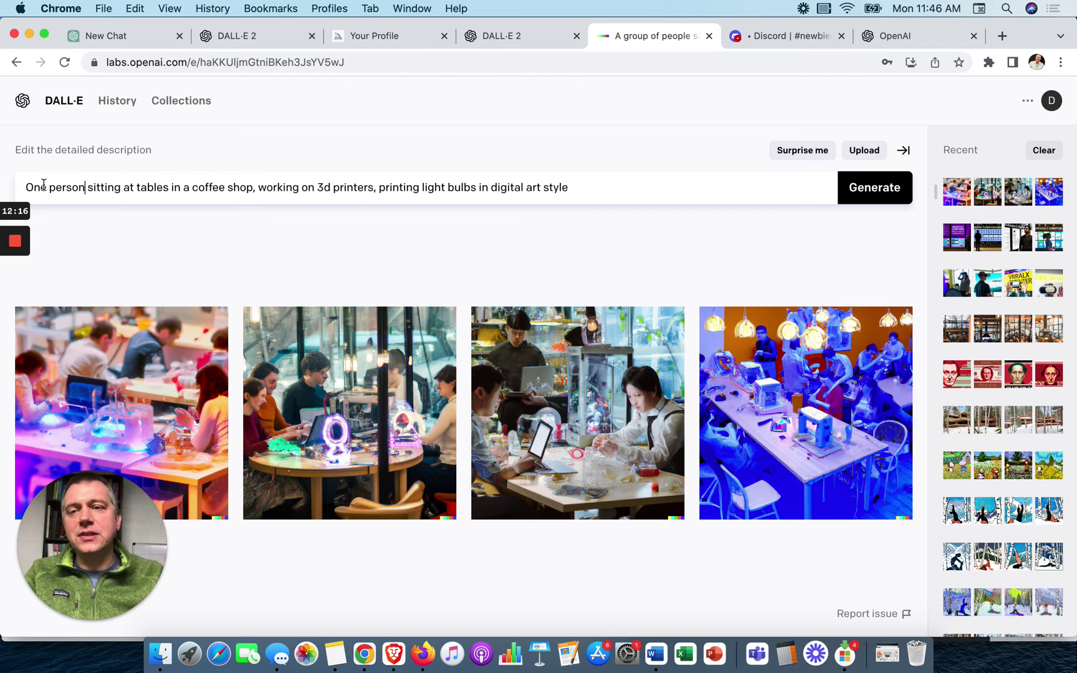
Step: Reword to 'a wood' table, 'a' 3d printer and 'a silver' light bulb, all singular
{"action": "left_click", "coordinate": [138, 187]}
{"action": "type", "text": "a wood"}
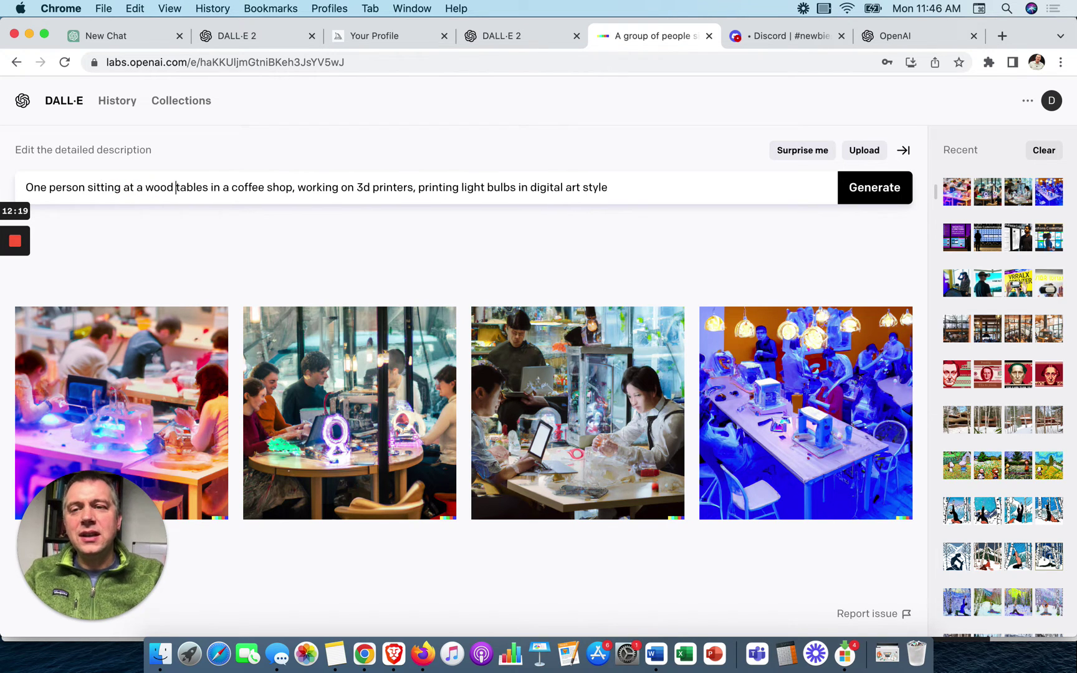
{"action": "left_click", "coordinate": [206, 187]}
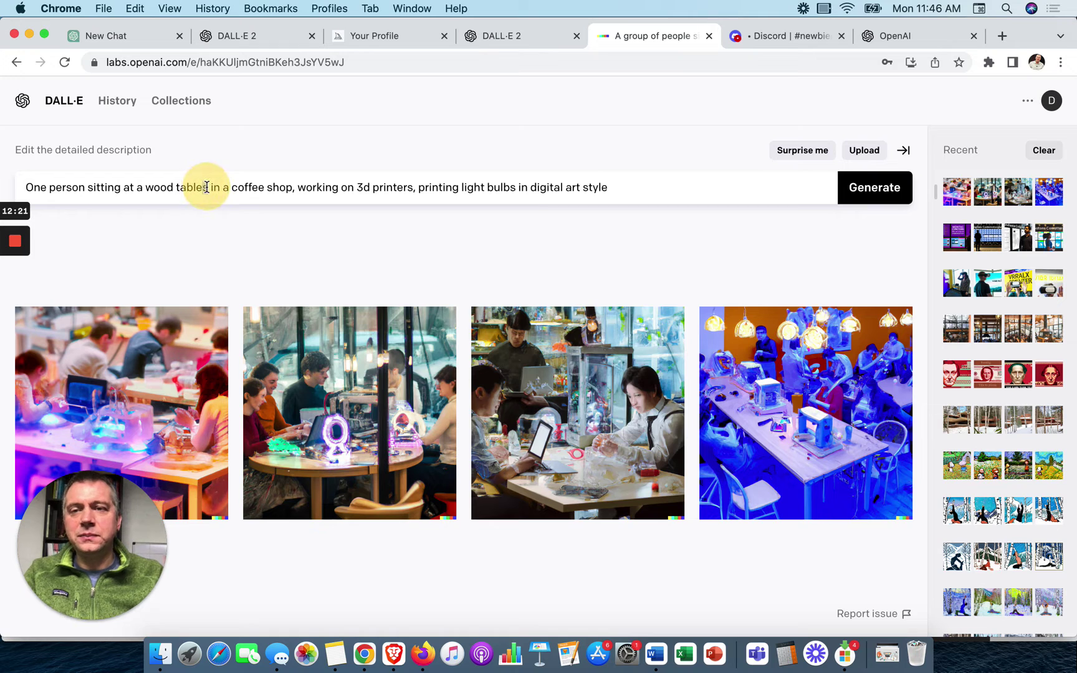
{"action": "key", "text": "BackSpace"}
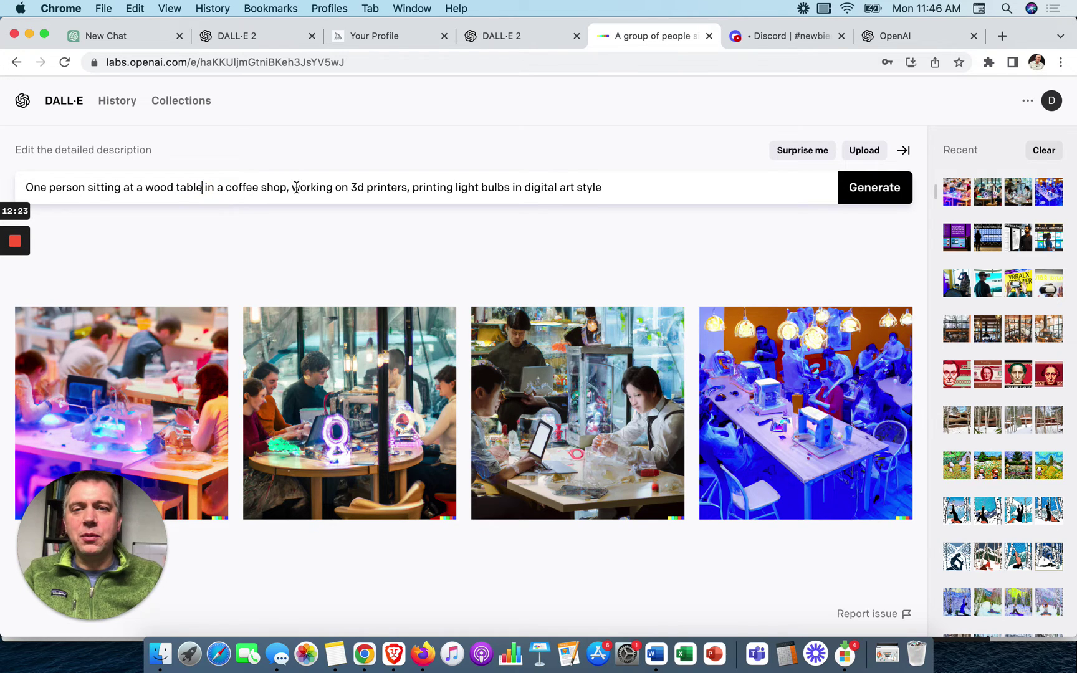
{"action": "left_click", "coordinate": [349, 187]}
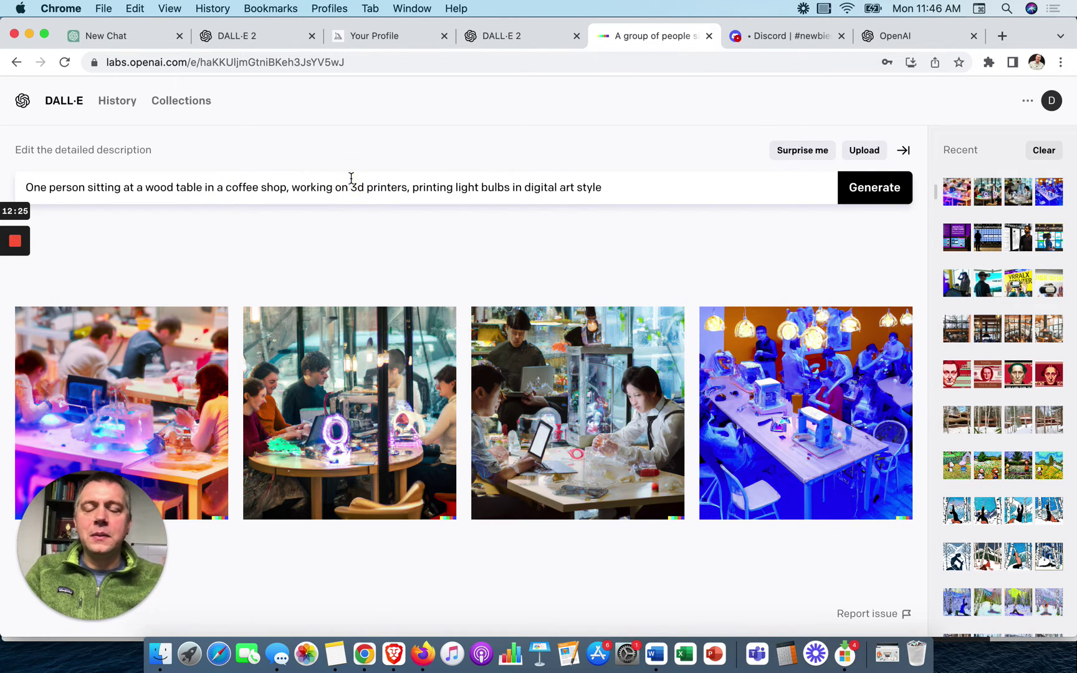
{"action": "type", "text": "a"}
{"action": "left_click", "coordinate": [416, 187]}
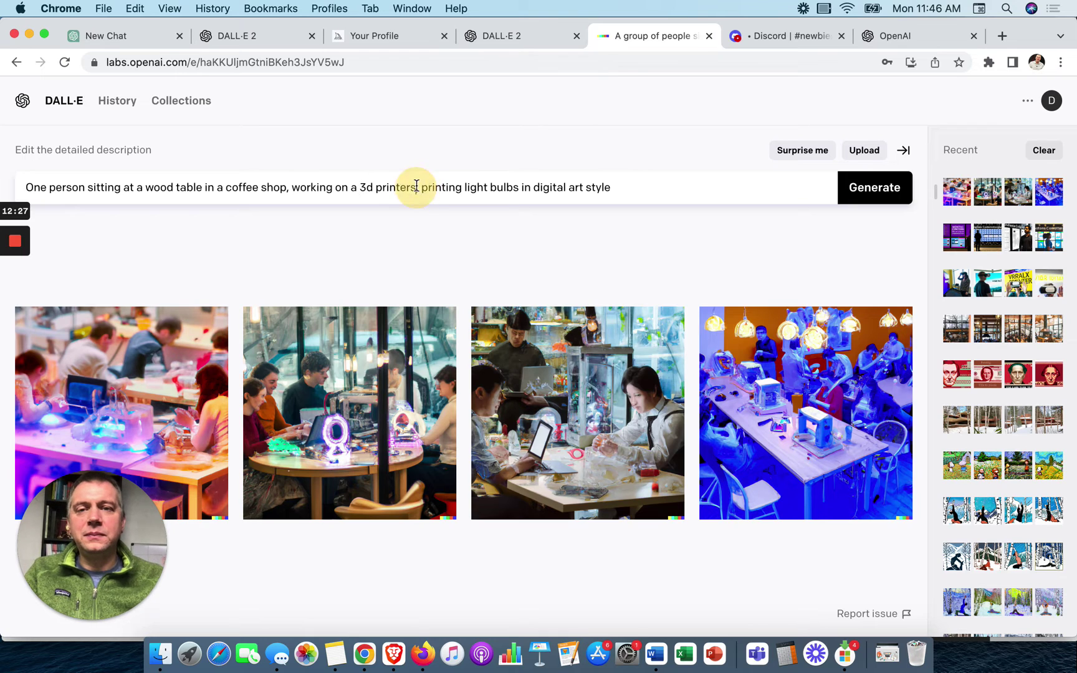
{"action": "key", "text": "BackSpace"}
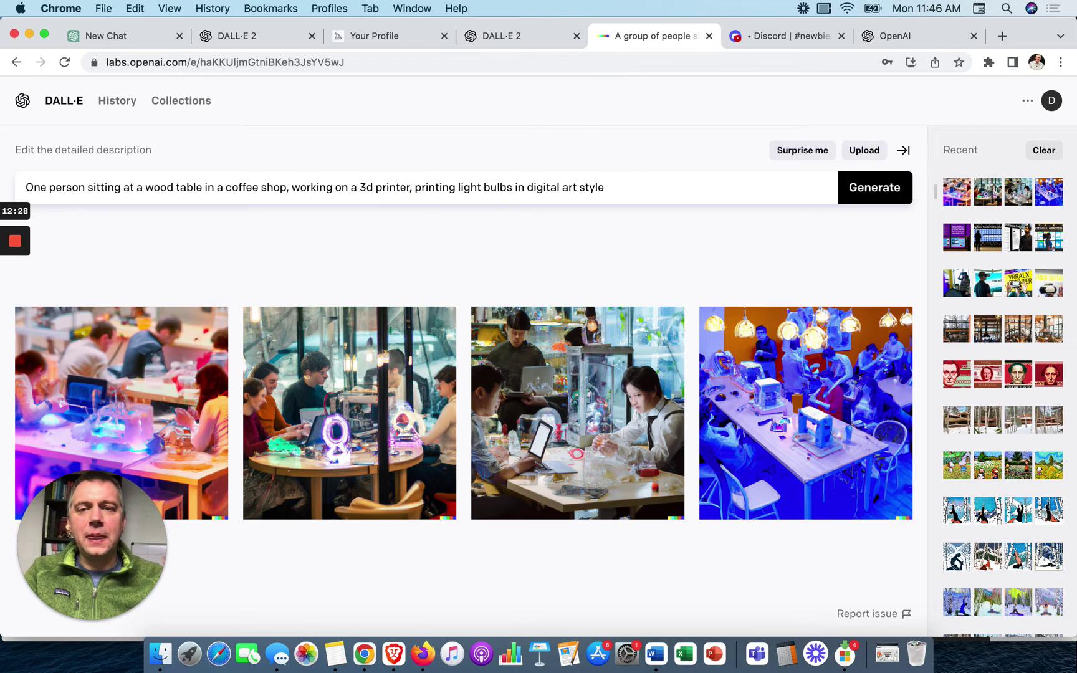
{"action": "left_click", "coordinate": [458, 187]}
{"action": "type", "text": "a "}
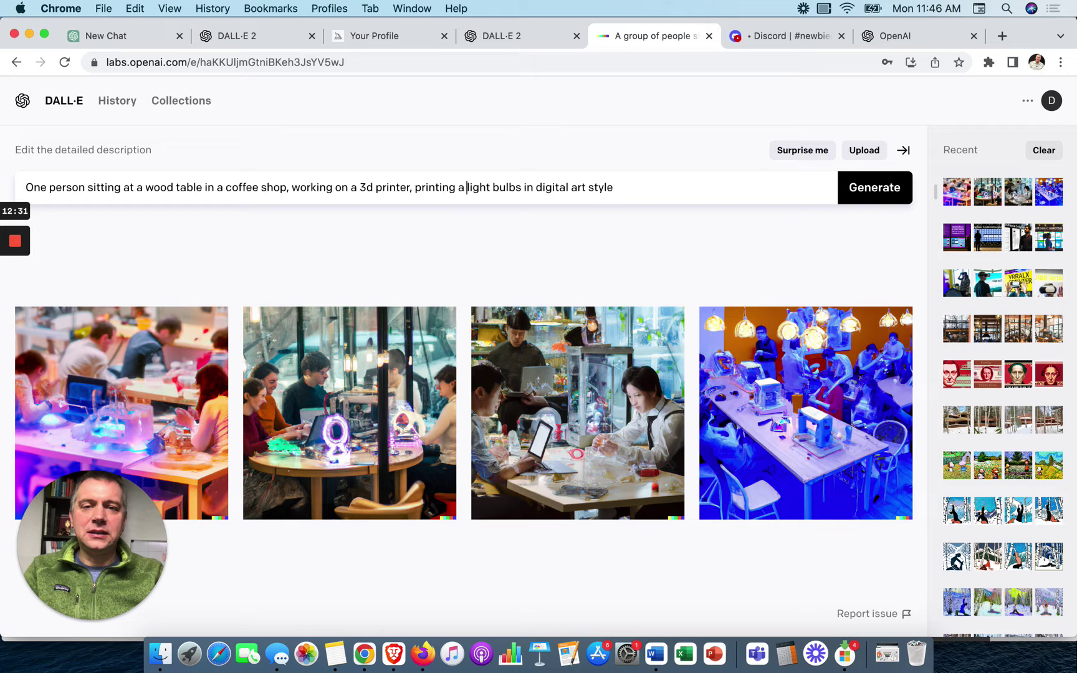
{"action": "type", "text": "silver"}
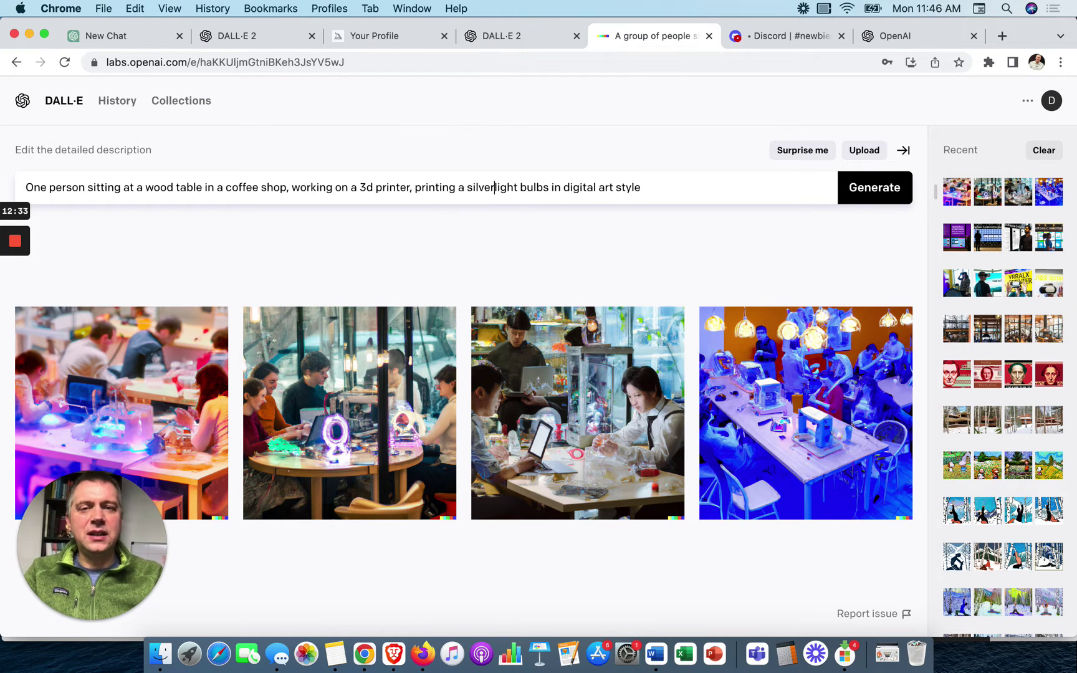
{"action": "left_click", "coordinate": [550, 187]}
{"action": "key", "text": "BackSpace"}
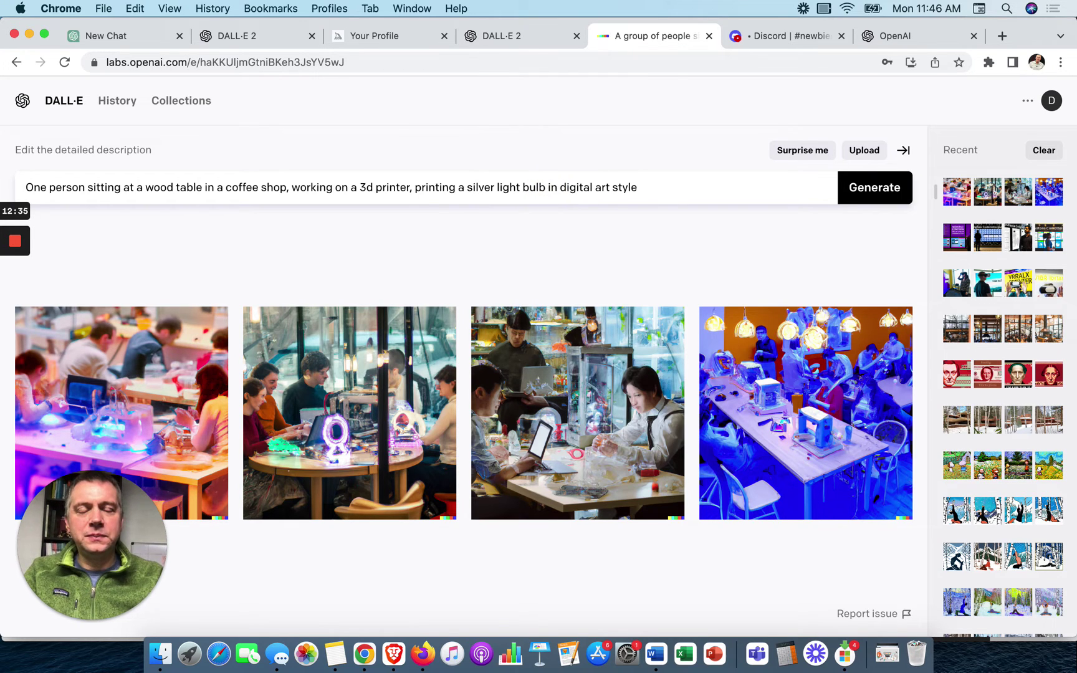
Step: Generate from the one-person silver light bulb prompt and view each of the four results full size
{"action": "left_click", "coordinate": [853, 187]}
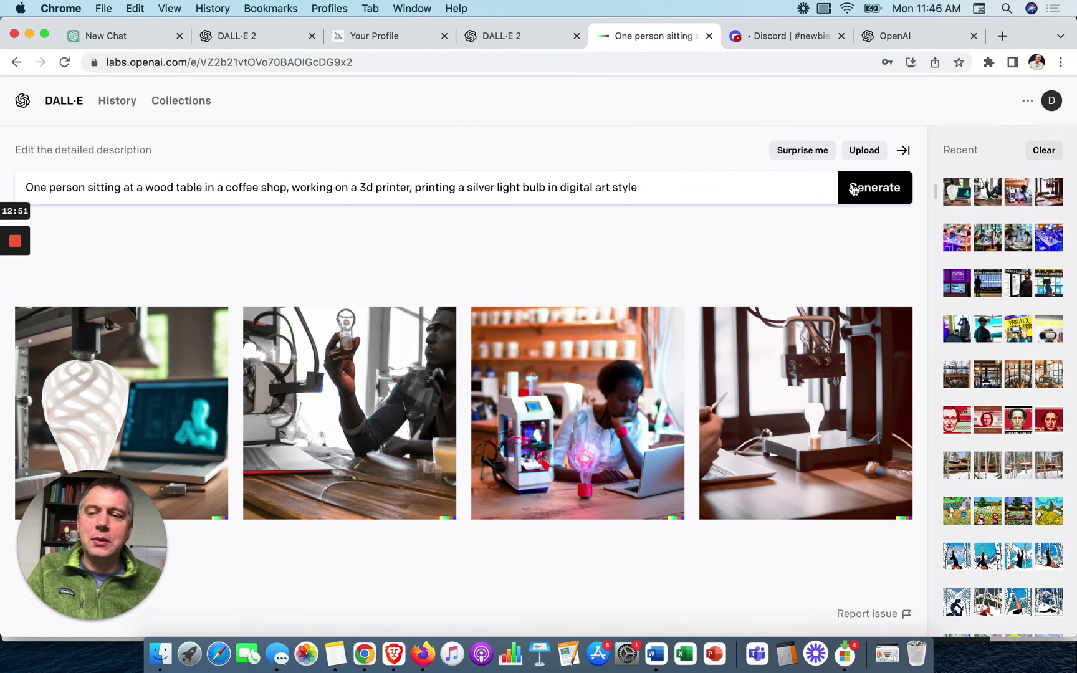
{"action": "mouse_move", "coordinate": [220, 348]}
{"action": "left_click", "coordinate": [186, 385]}
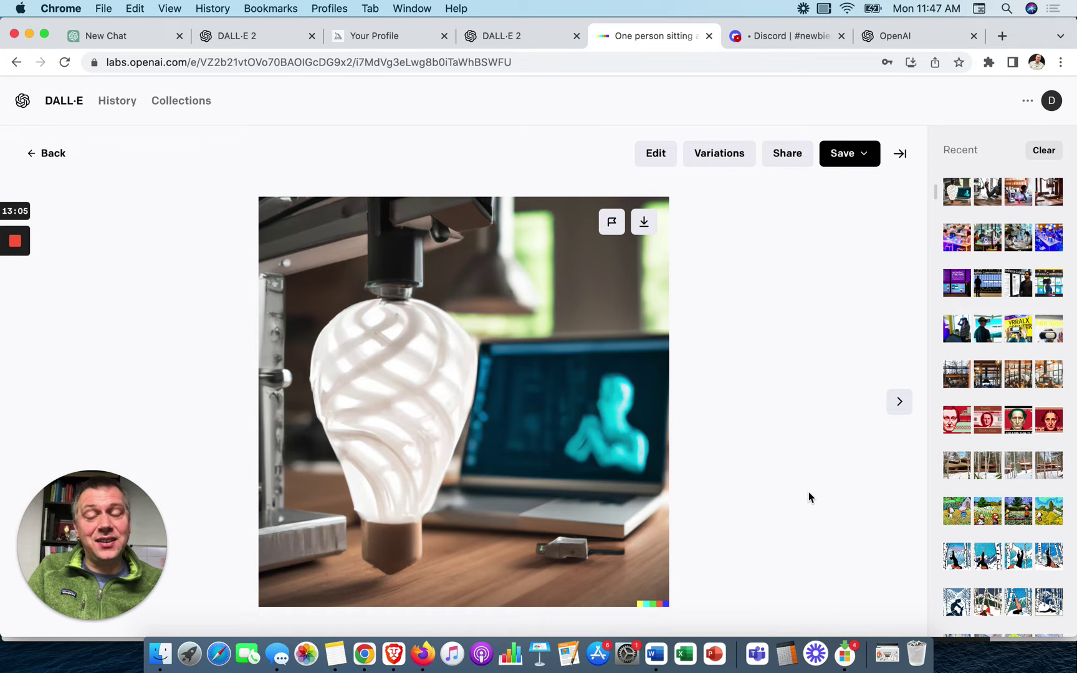
{"action": "left_click", "coordinate": [899, 404]}
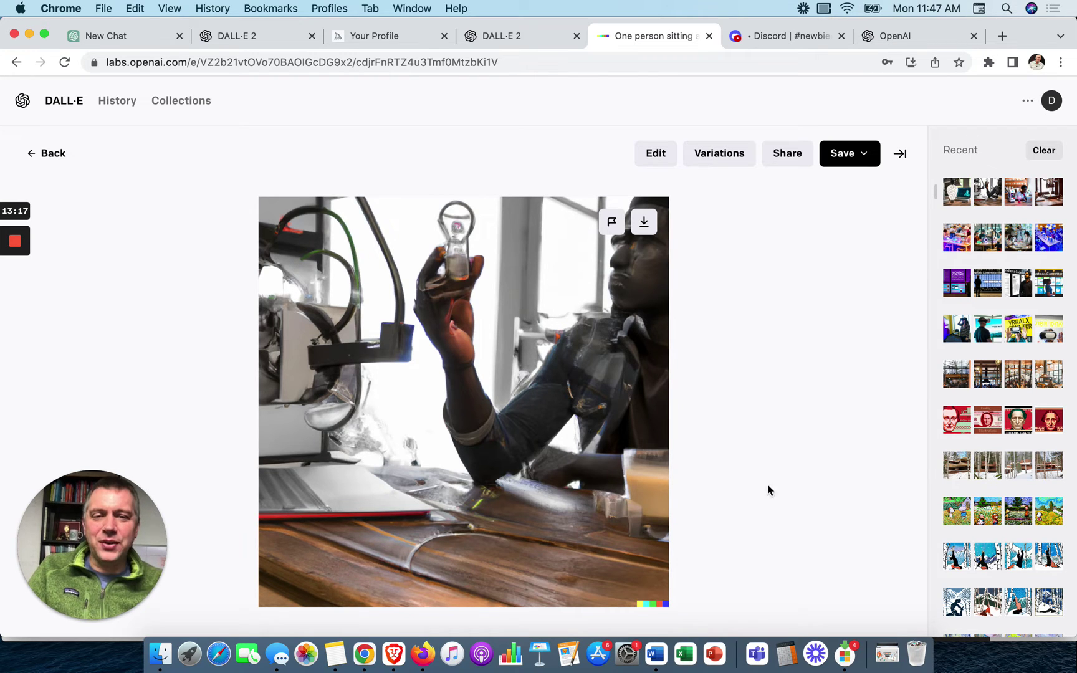
{"action": "left_click", "coordinate": [899, 405]}
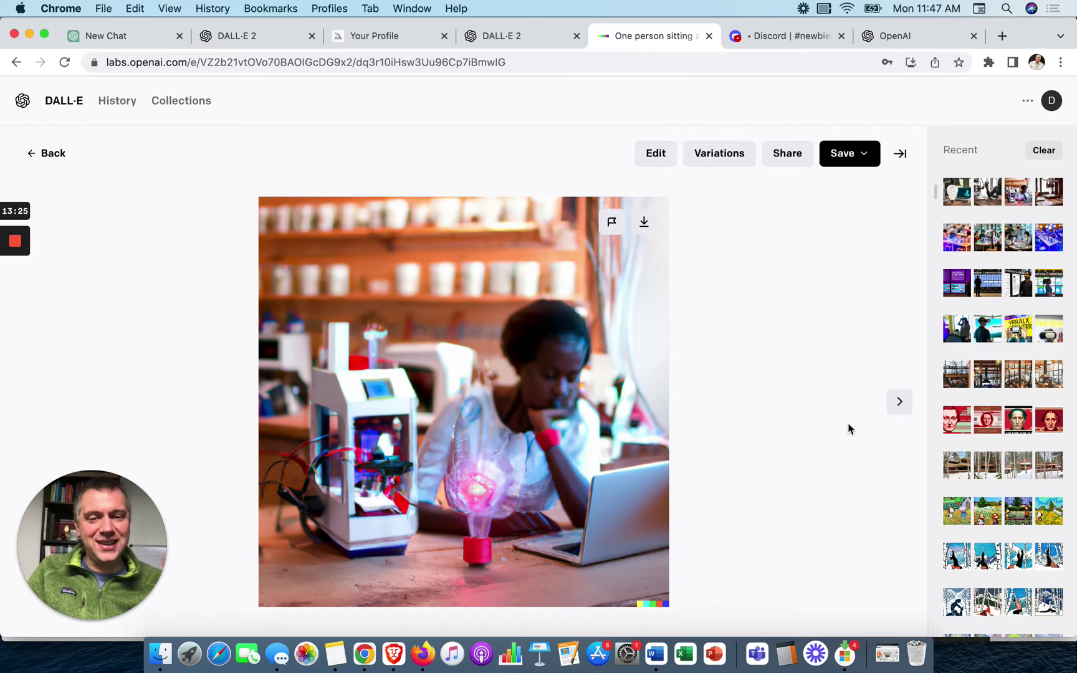
{"action": "left_click", "coordinate": [902, 401]}
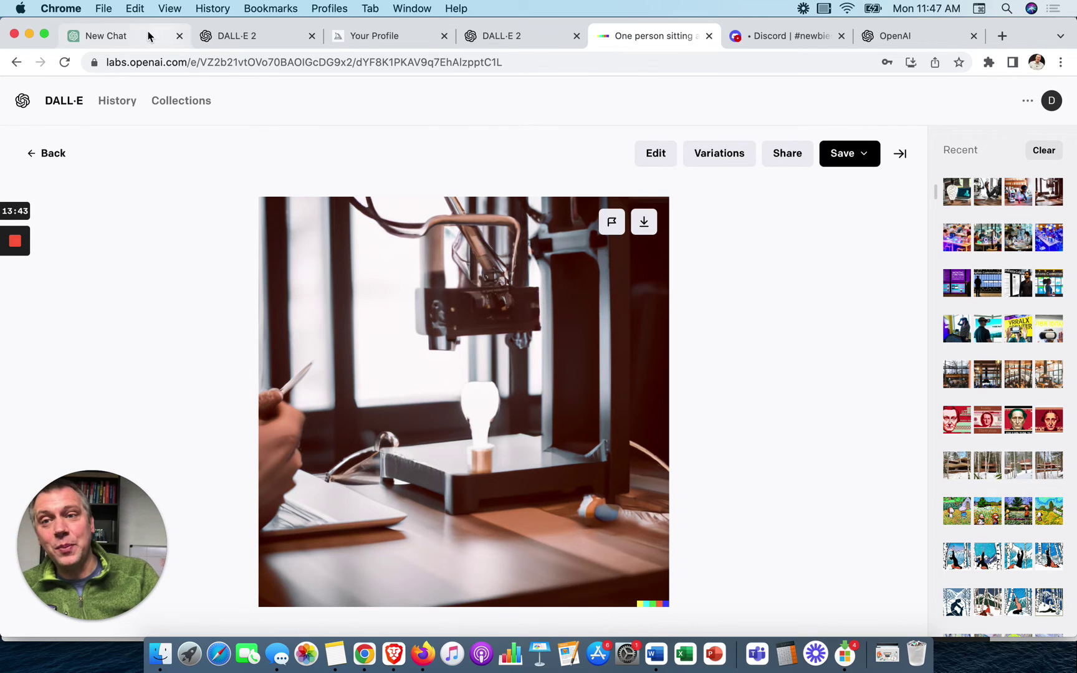
Step: Ask ChatGPT to describe a coffeeshop innovation center offering 3D printers and other innovative tech tools
{"action": "left_click", "coordinate": [128, 38]}
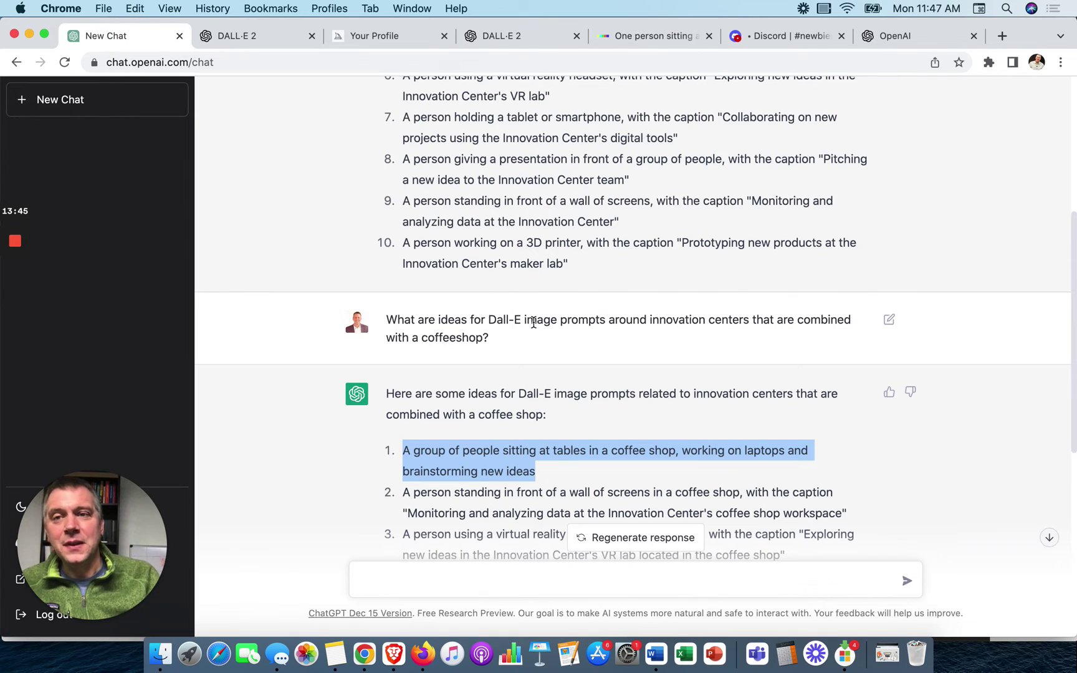
{"action": "scroll", "coordinate": [533, 322], "scroll_direction": "down", "scroll_amount": 6}
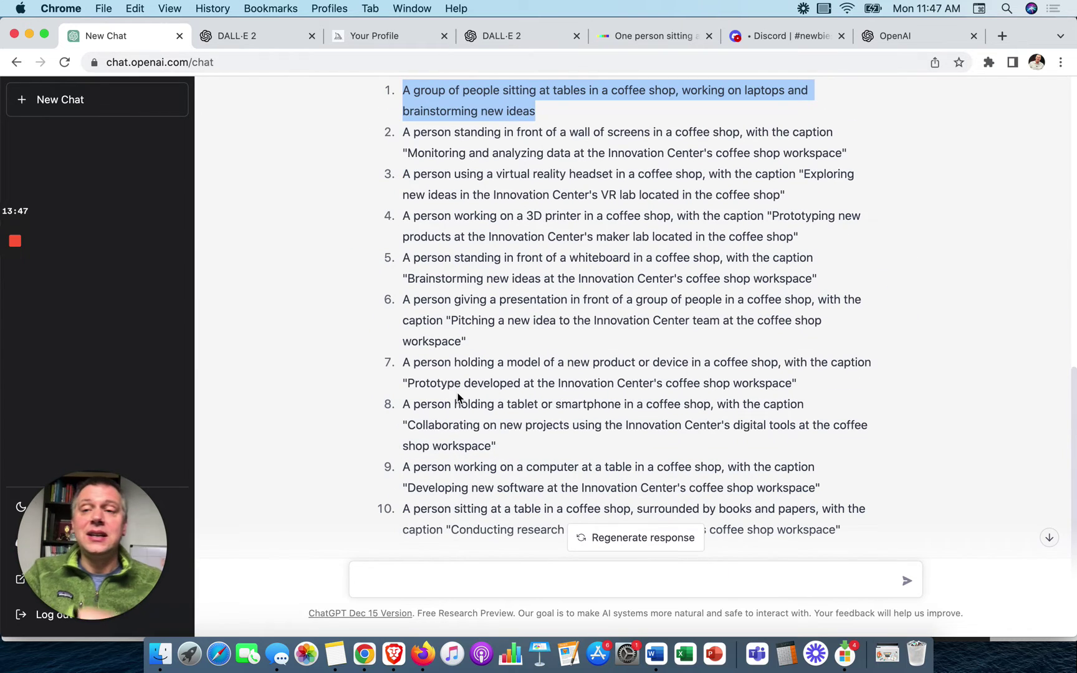
{"action": "scroll", "coordinate": [458, 396], "scroll_direction": "down", "scroll_amount": 2}
{"action": "scroll", "coordinate": [459, 396], "scroll_direction": "down", "scroll_amount": 1}
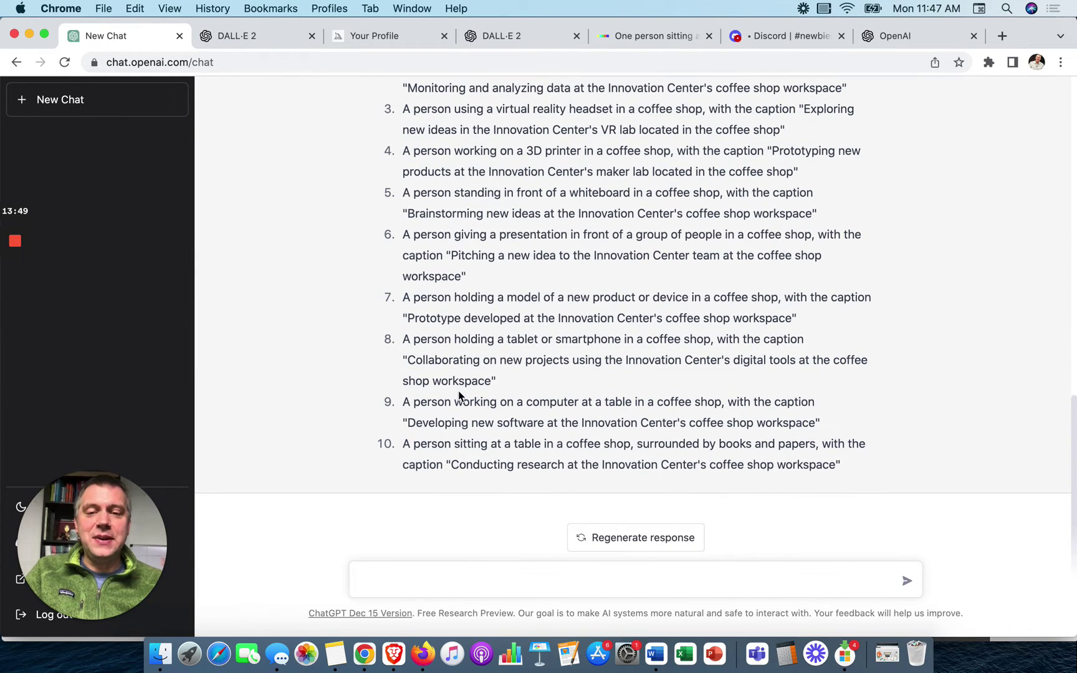
{"action": "left_click", "coordinate": [482, 574]}
{"action": "type", "text": "D"}
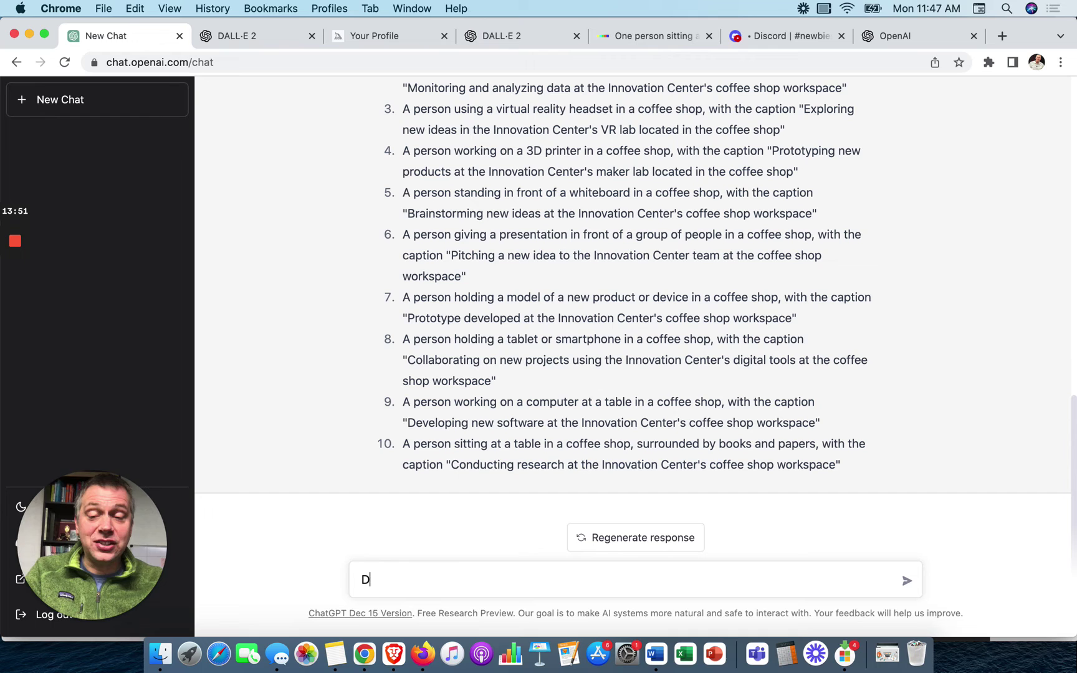
{"action": "type", "text": "escribe"}
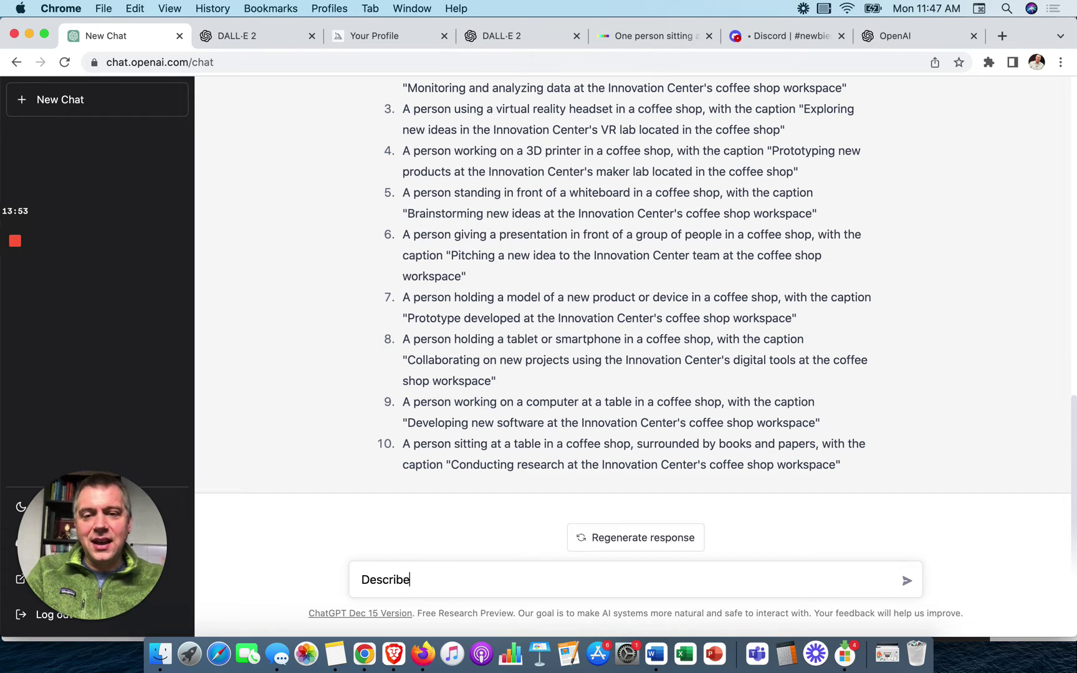
{"action": "type", "text": " an idea for a n"}
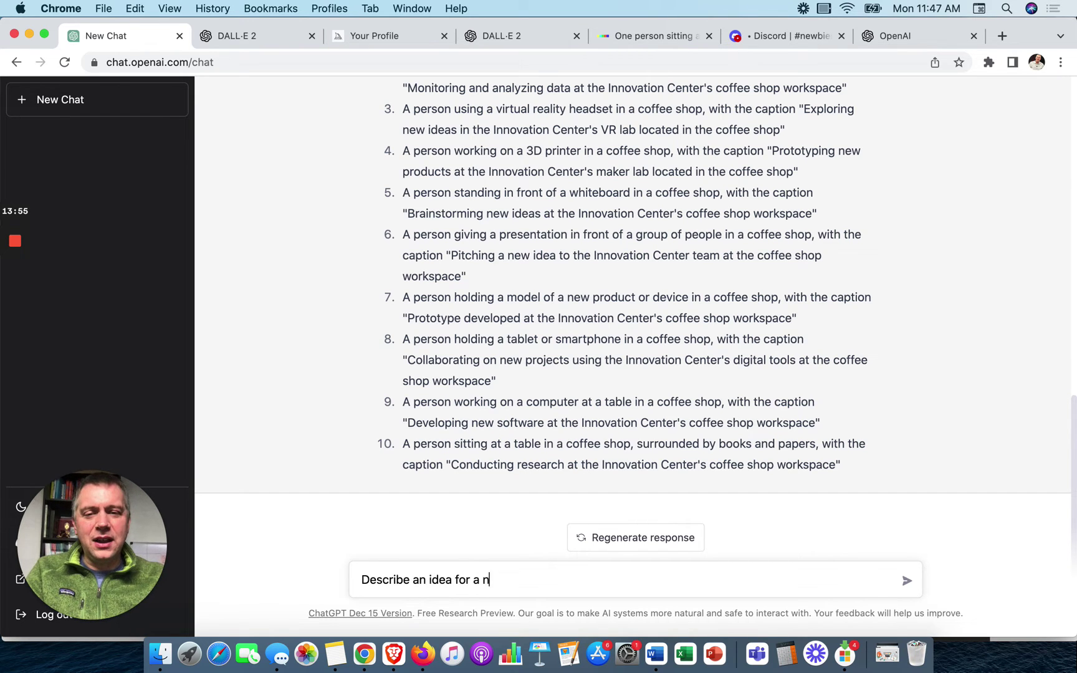
{"action": "type", "text": "ew kind of coff"}
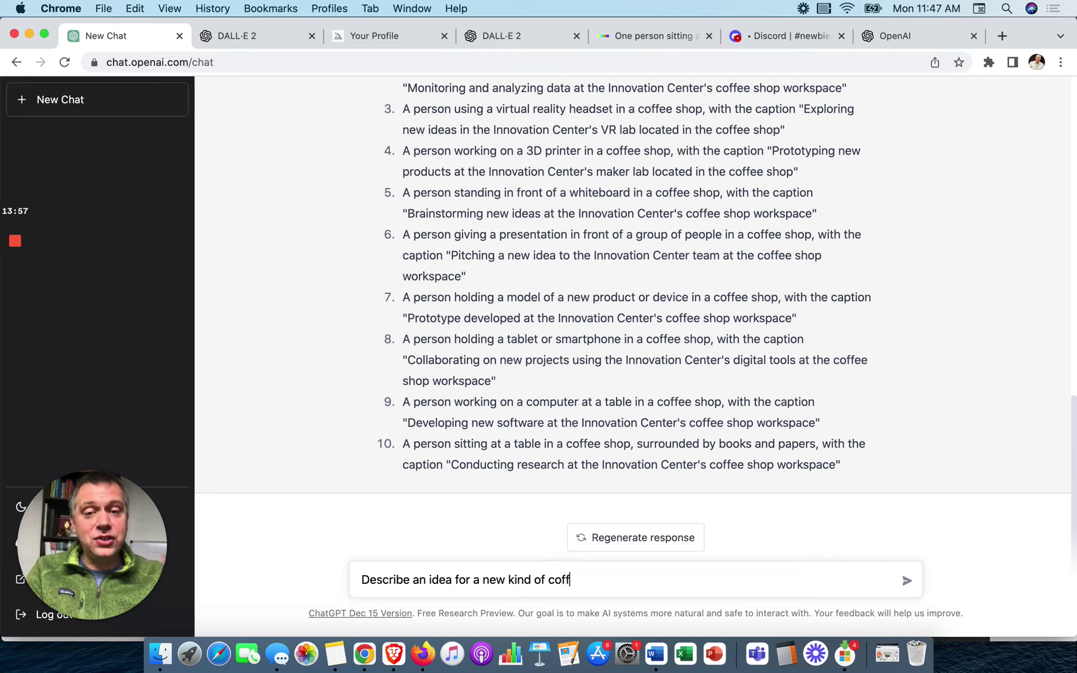
{"action": "type", "text": "eeshop that is an "}
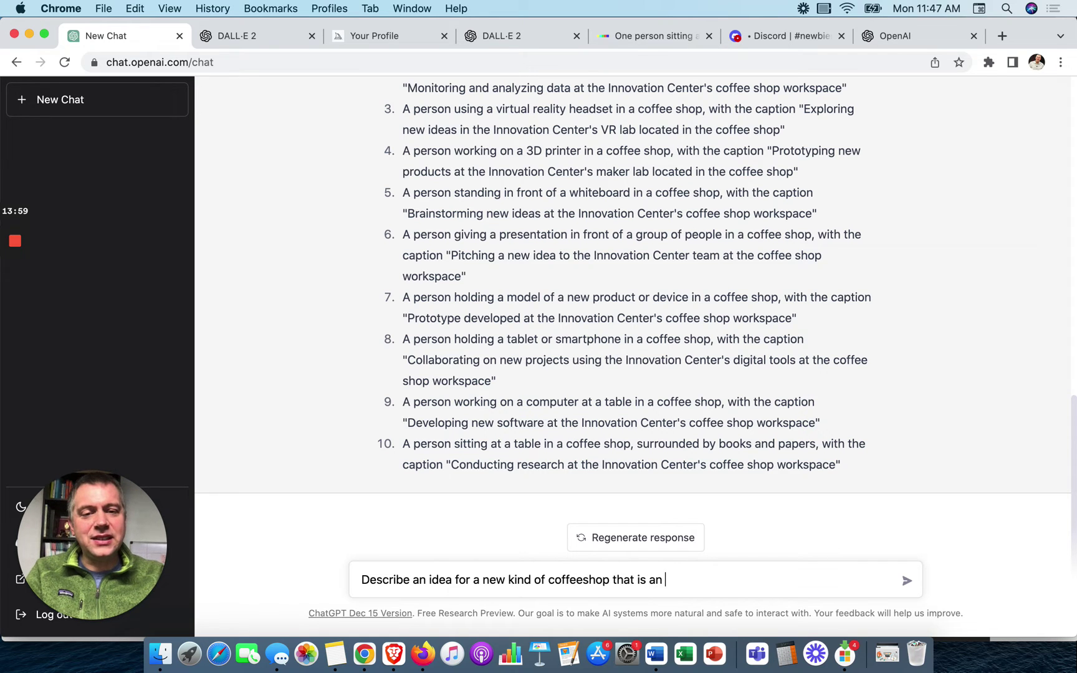
{"action": "type", "text": "innovatin"}
{"action": "key", "text": "BackSpace"}
{"action": "key", "text": "BackSpace"}
{"action": "type", "text": "o"}
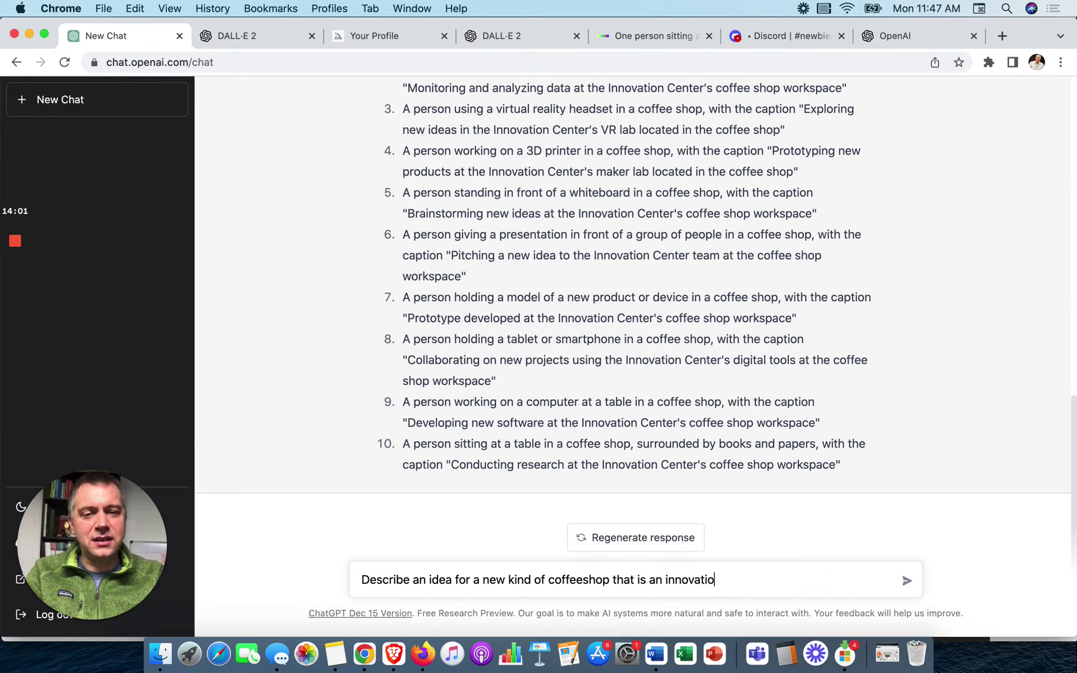
{"action": "type", "text": "n center wher"}
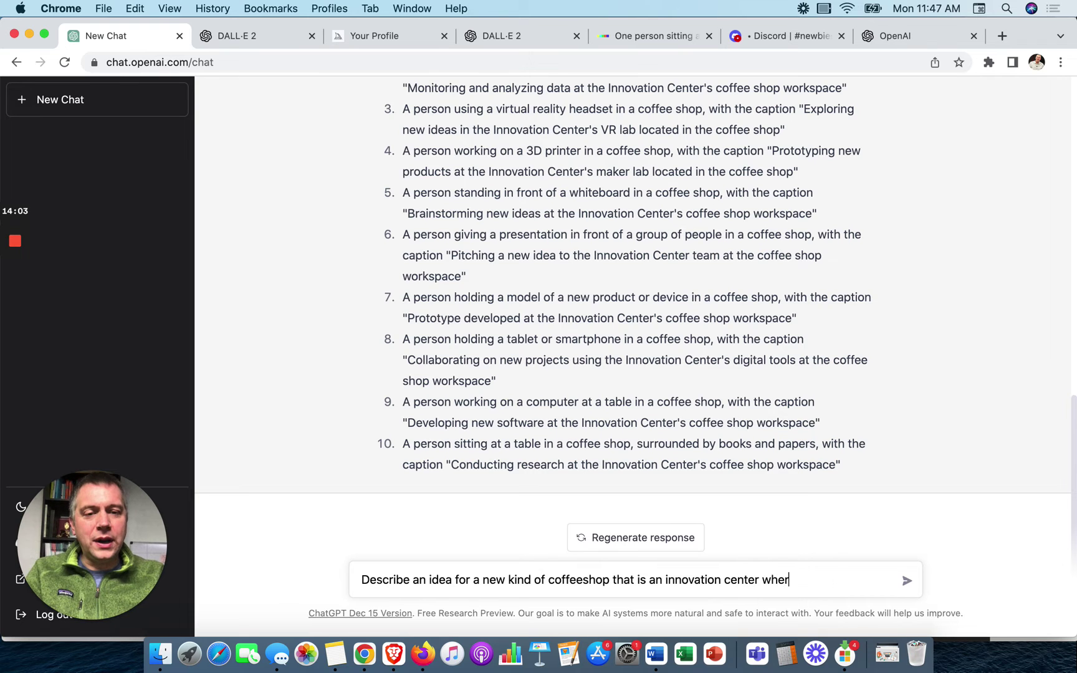
{"action": "type", "text": "e e"}
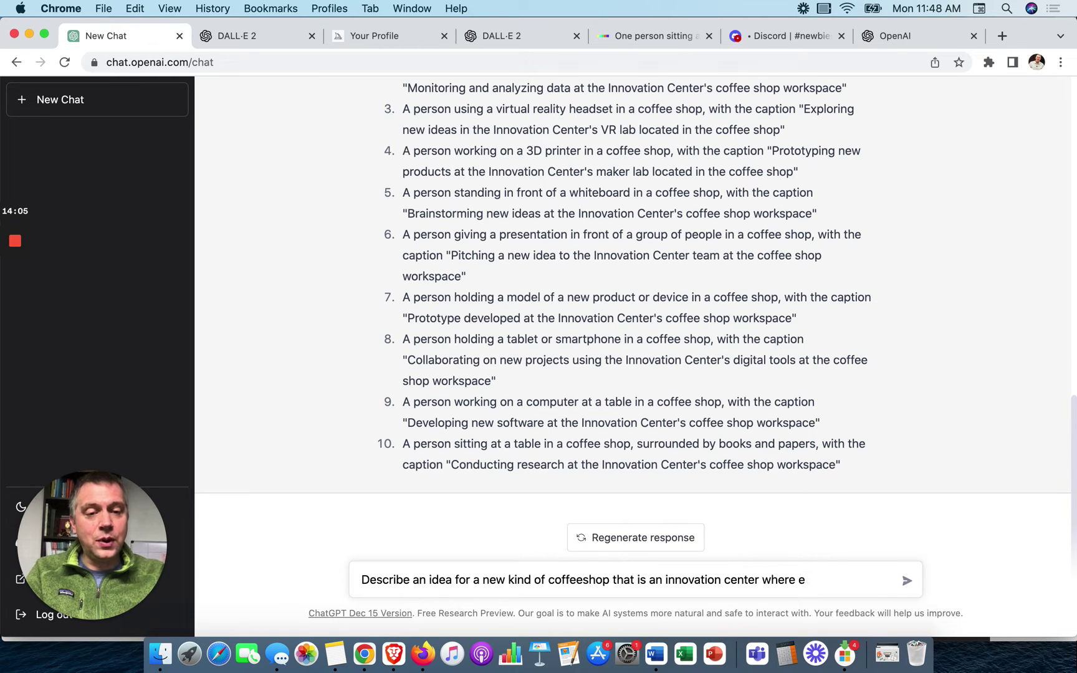
{"action": "type", "text": "acey have "}
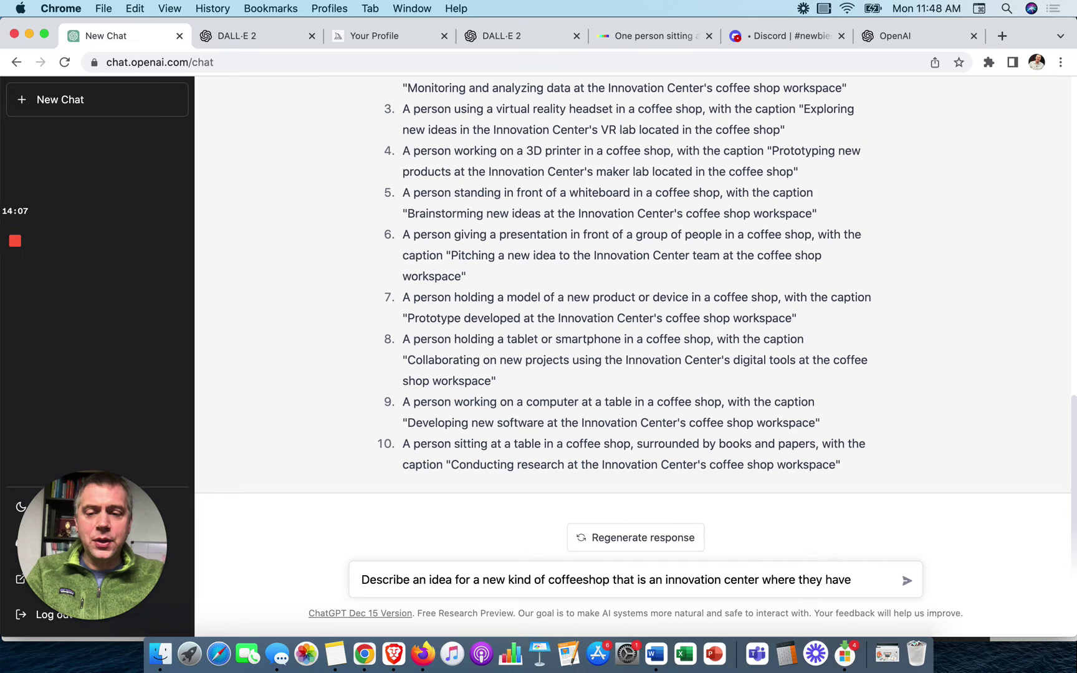
{"action": "type", "text": "3d printers and "}
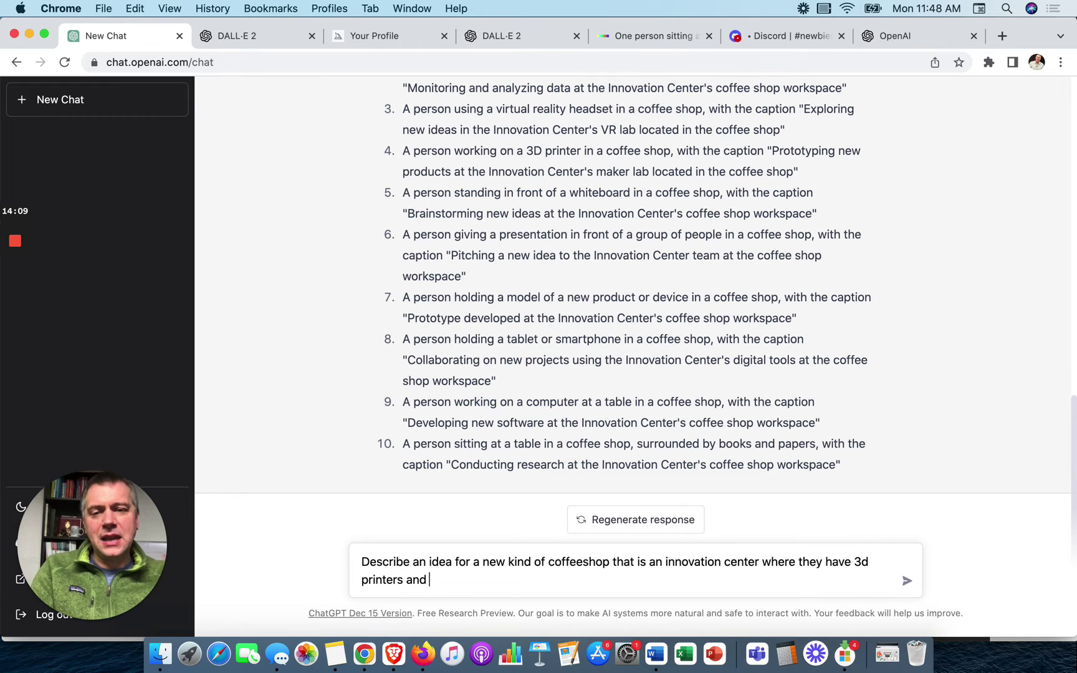
{"action": "type", "text": "other innovativ"}
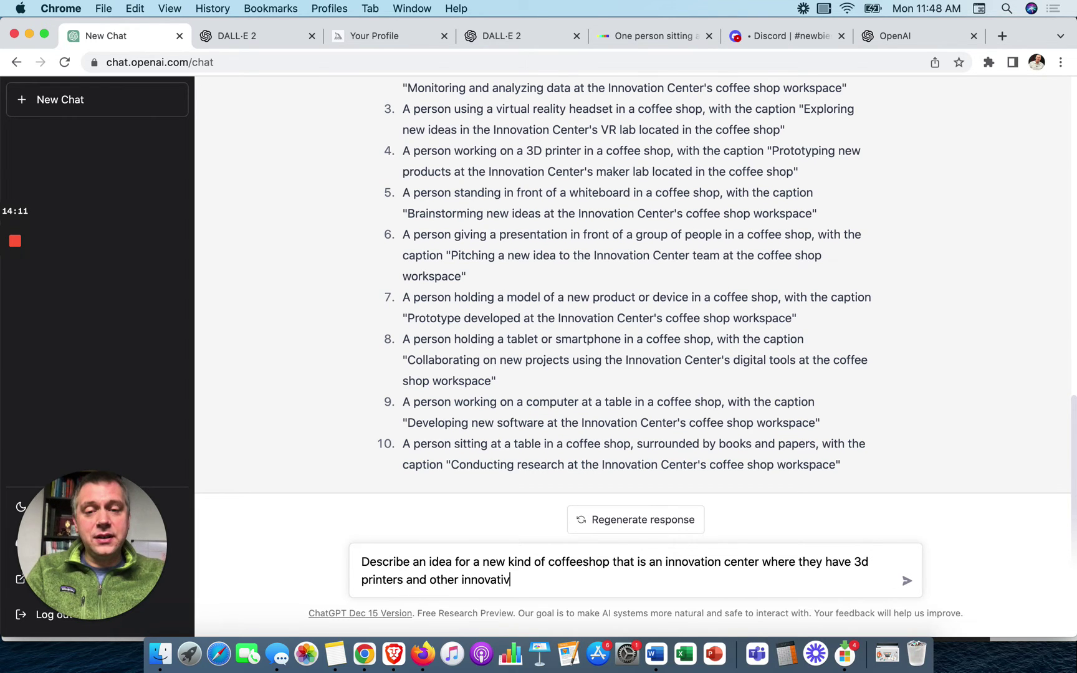
{"action": "type", "text": "e tech tools f"}
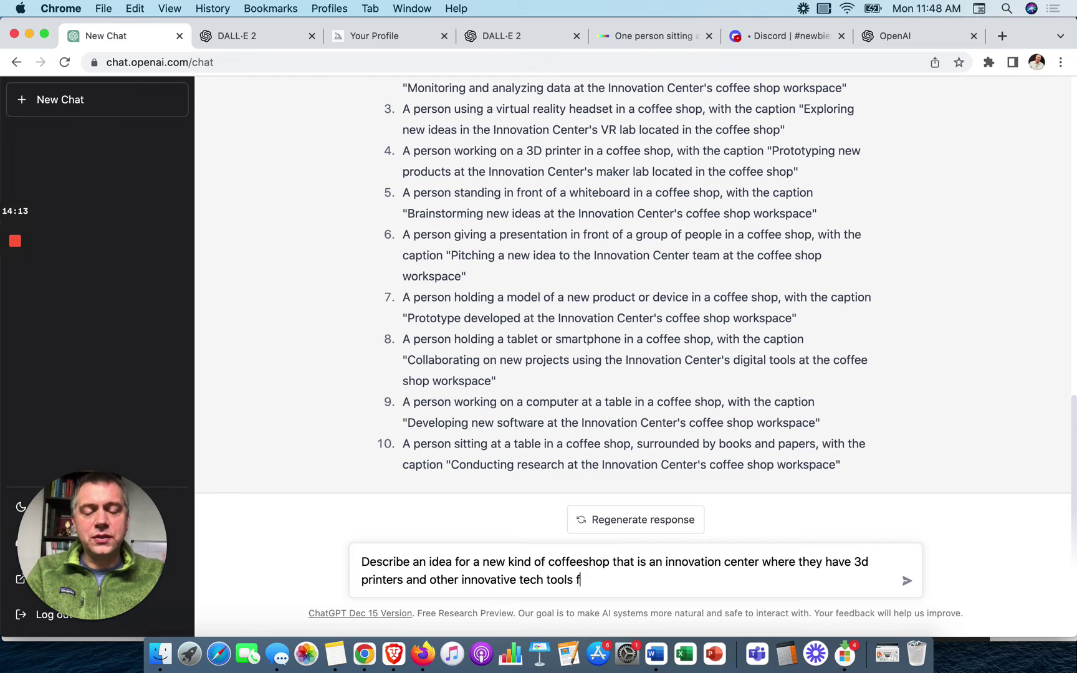
{"action": "type", "text": "or people to cre"}
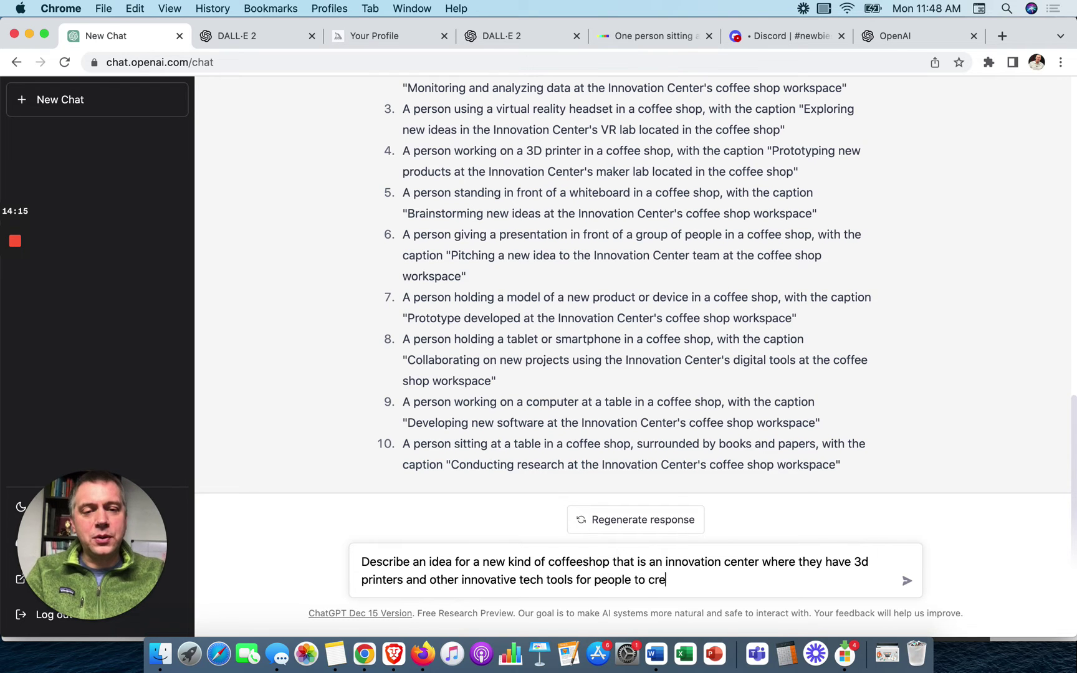
{"action": "type", "text": "ate and innovate with."}
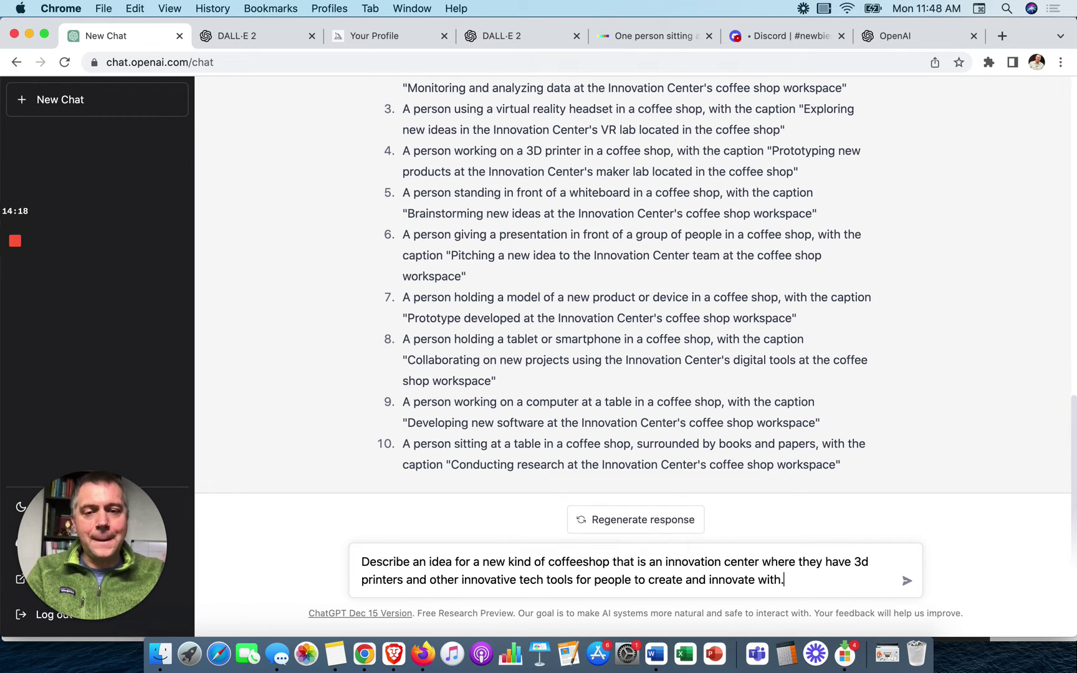
{"action": "key", "text": "Return"}
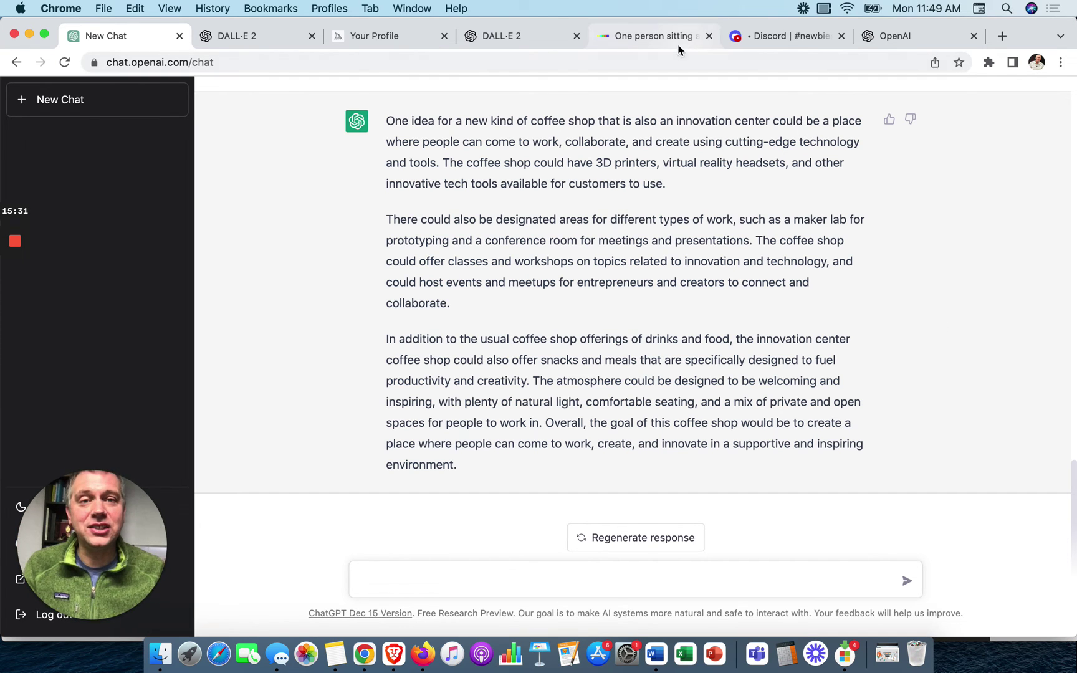
{"action": "left_click", "coordinate": [651, 36]}
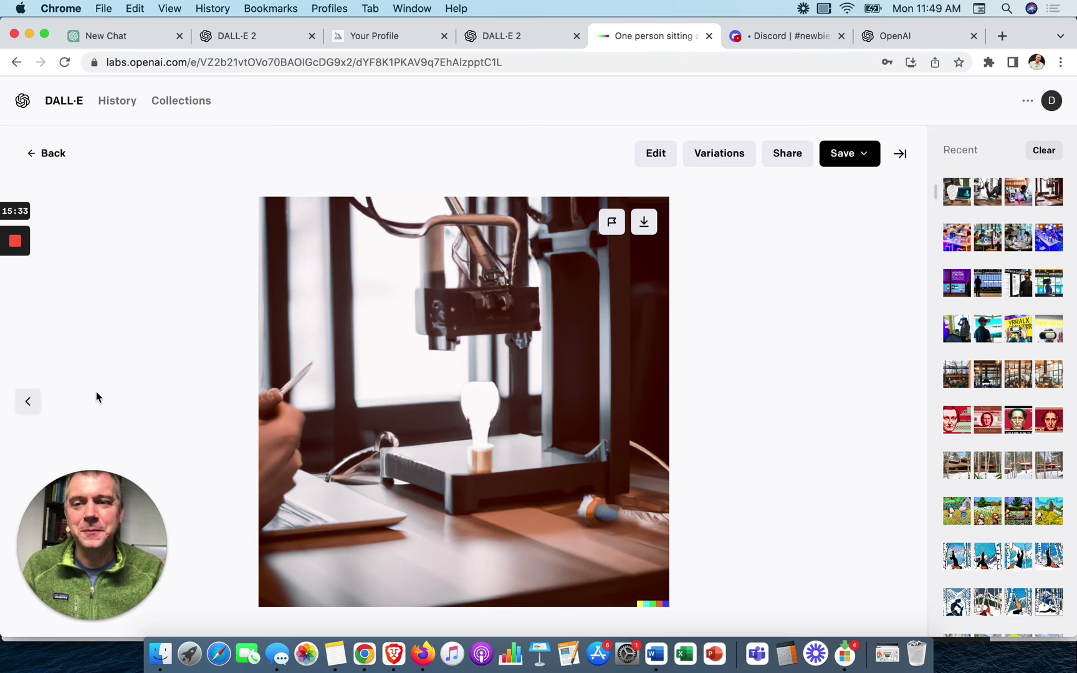
{"action": "left_click", "coordinate": [30, 401]}
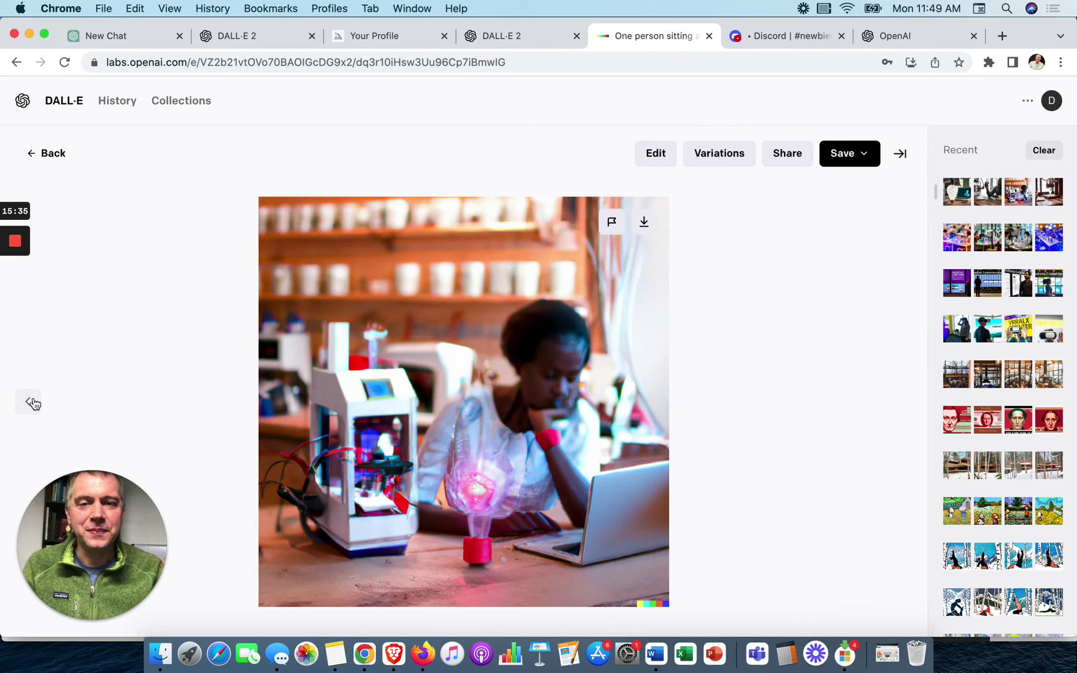
{"action": "left_click", "coordinate": [31, 402]}
{"action": "left_click", "coordinate": [32, 402]}
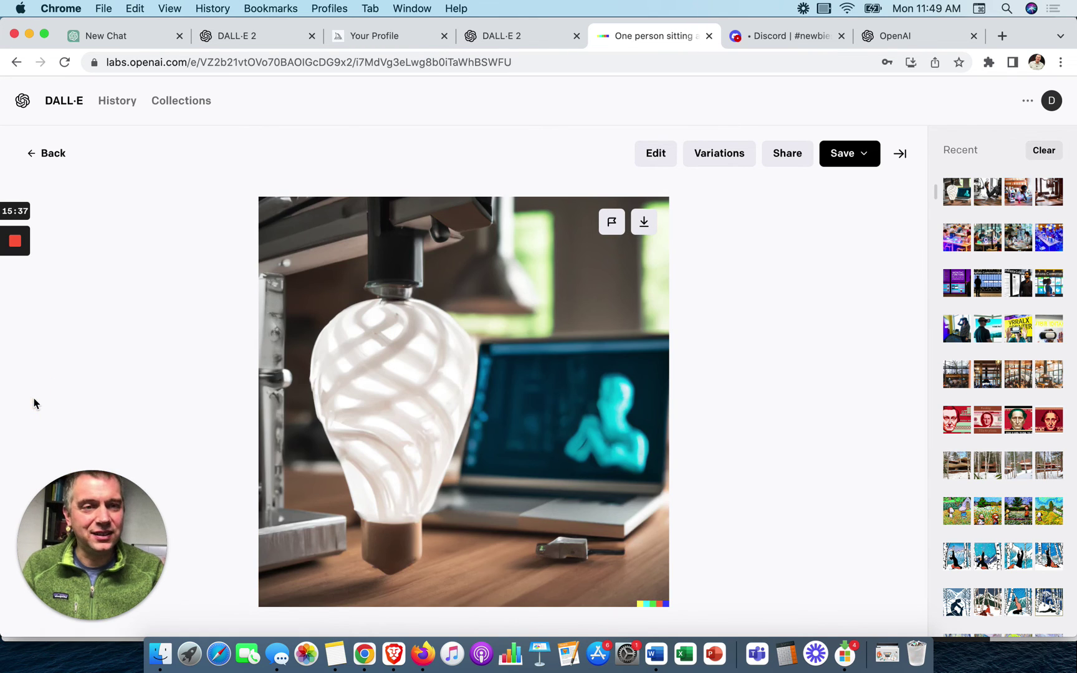
{"action": "left_click", "coordinate": [1031, 245]}
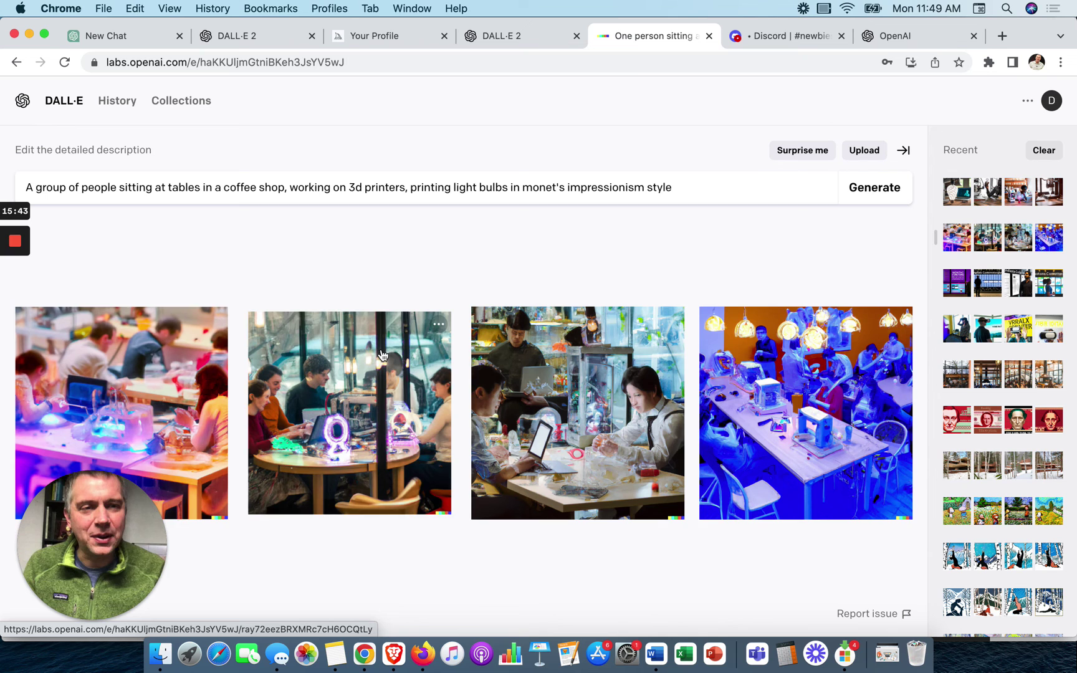
{"action": "left_click", "coordinate": [987, 375]}
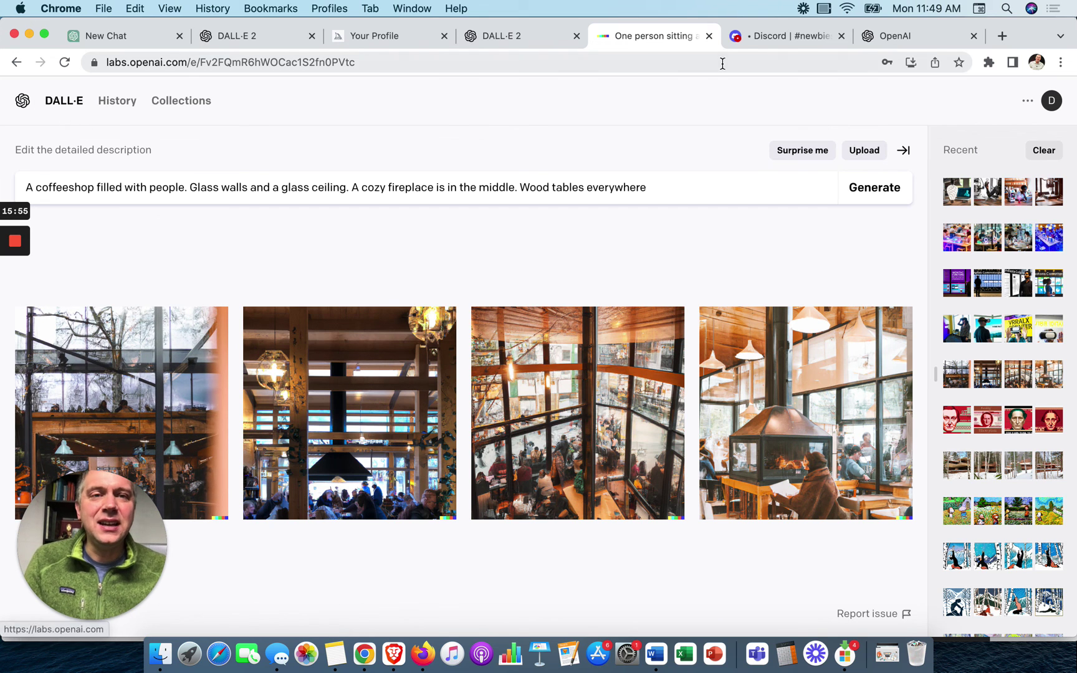
{"action": "left_click", "coordinate": [377, 38]}
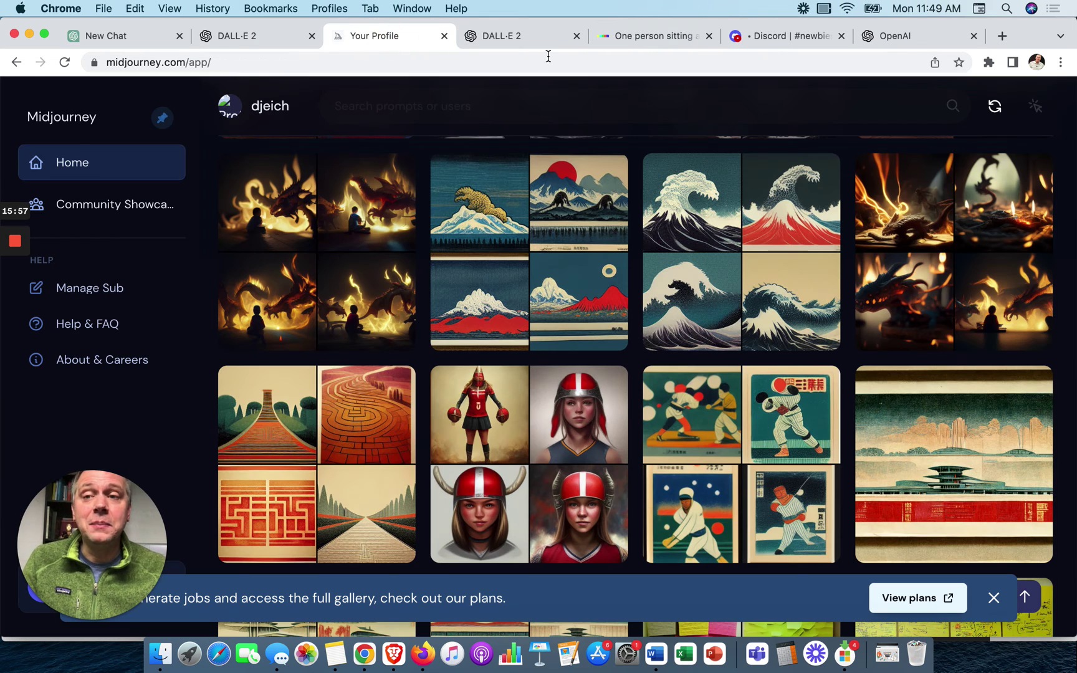
{"action": "left_click", "coordinate": [775, 41]}
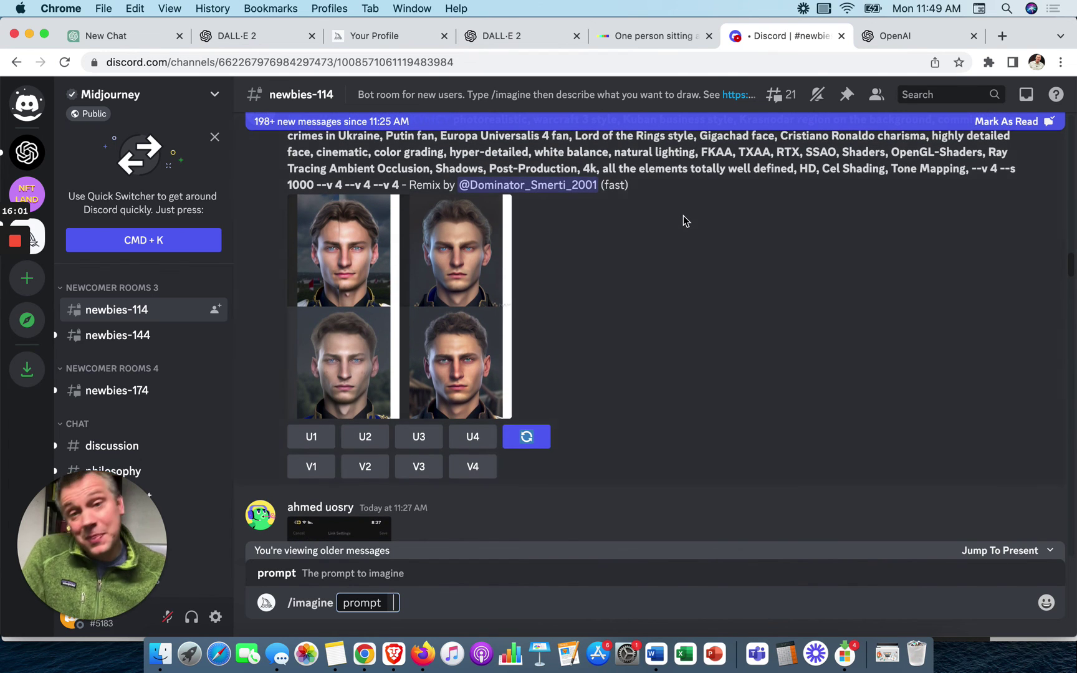
{"action": "scroll", "coordinate": [683, 221], "scroll_direction": "up", "scroll_amount": 3}
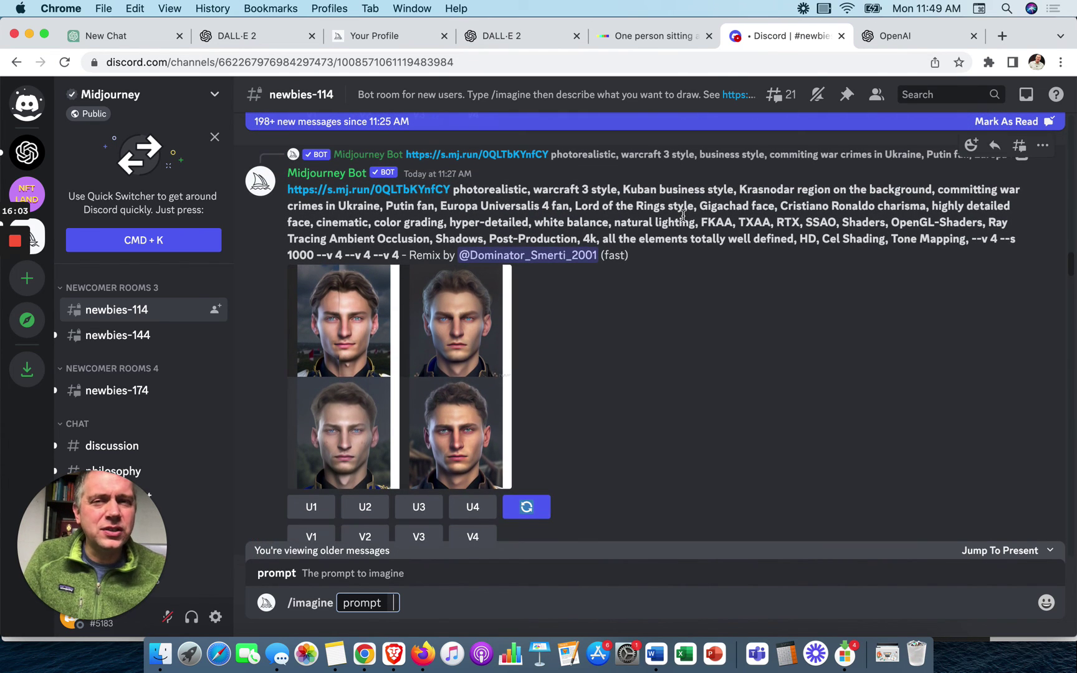
{"action": "left_click", "coordinate": [116, 37]}
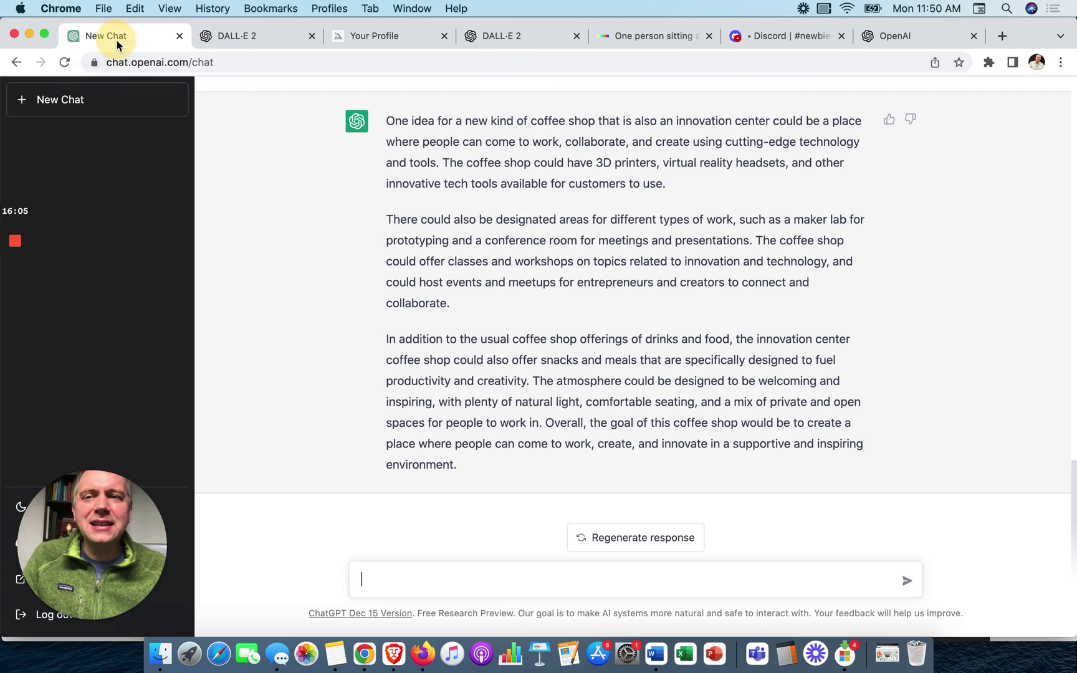